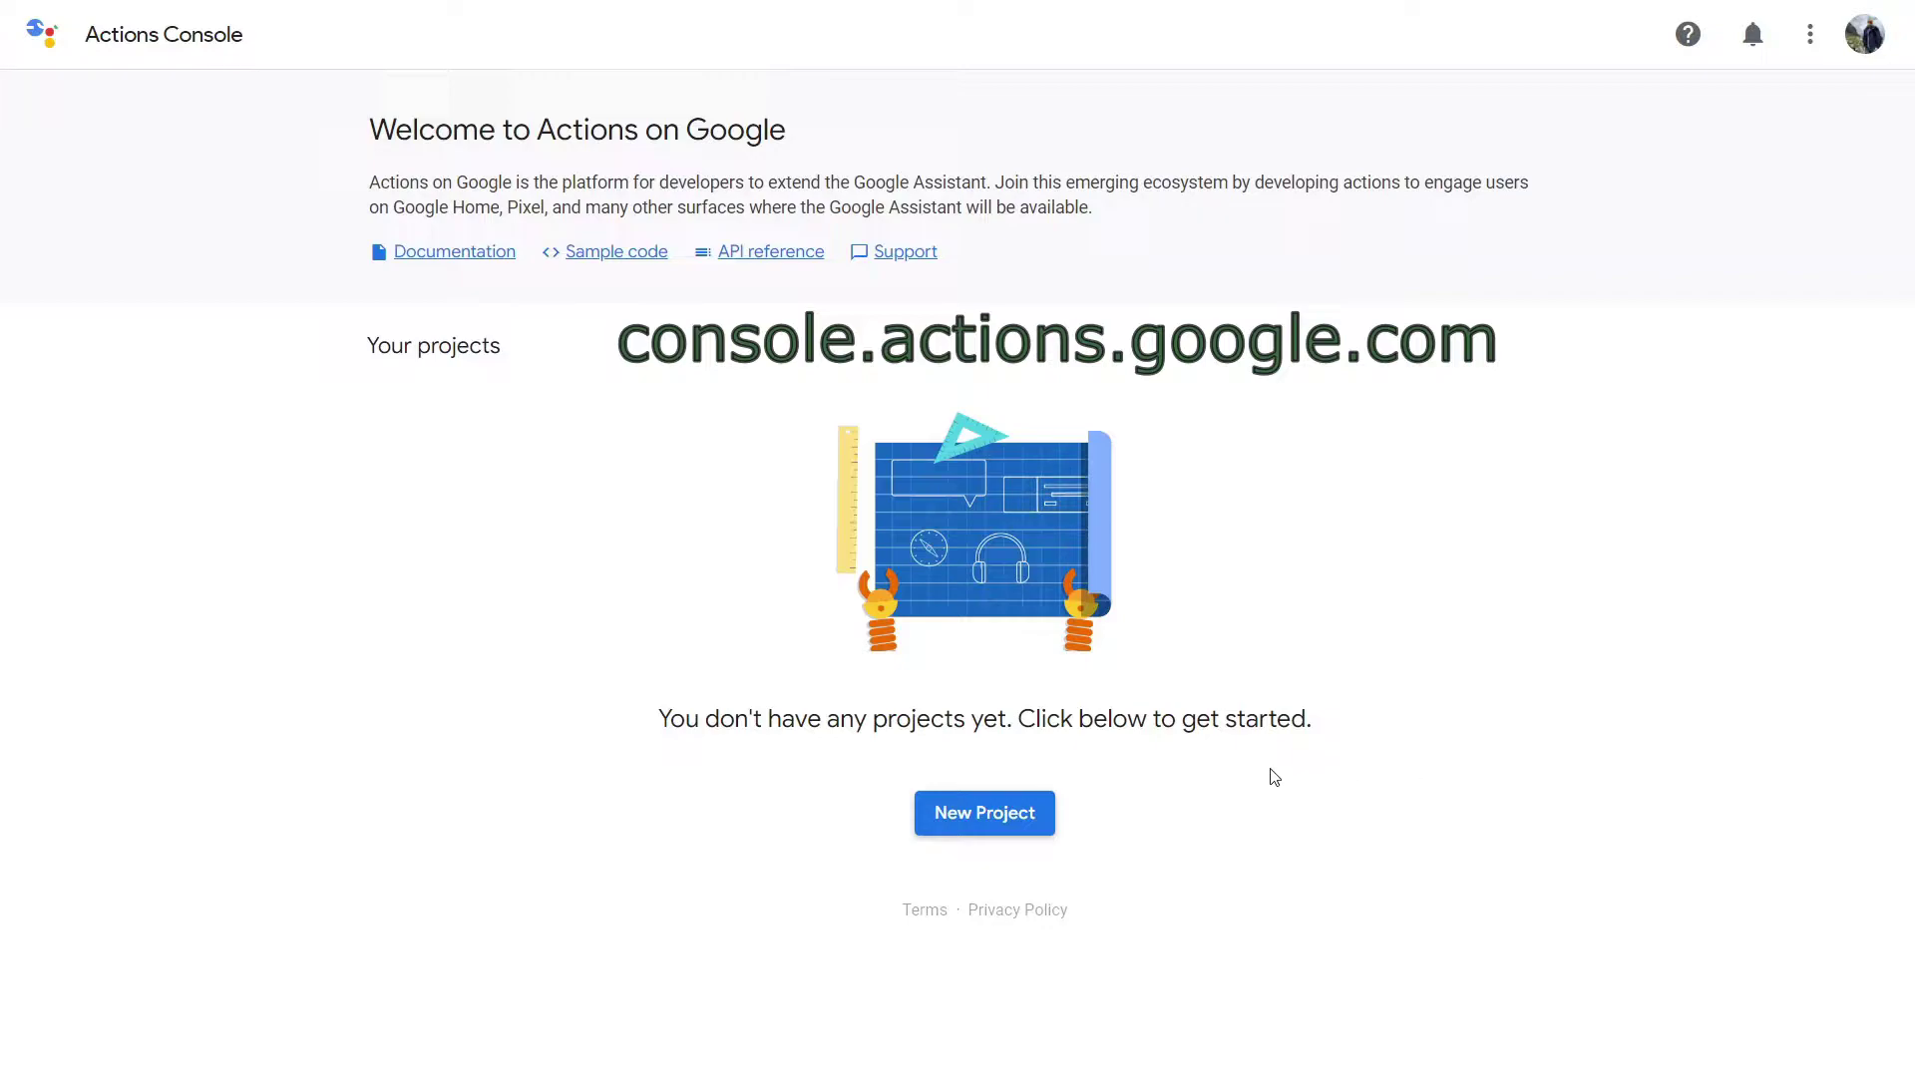
Start a new project and accept the terms, opting in to updates, tips, surveys and pilots.
click(987, 811)
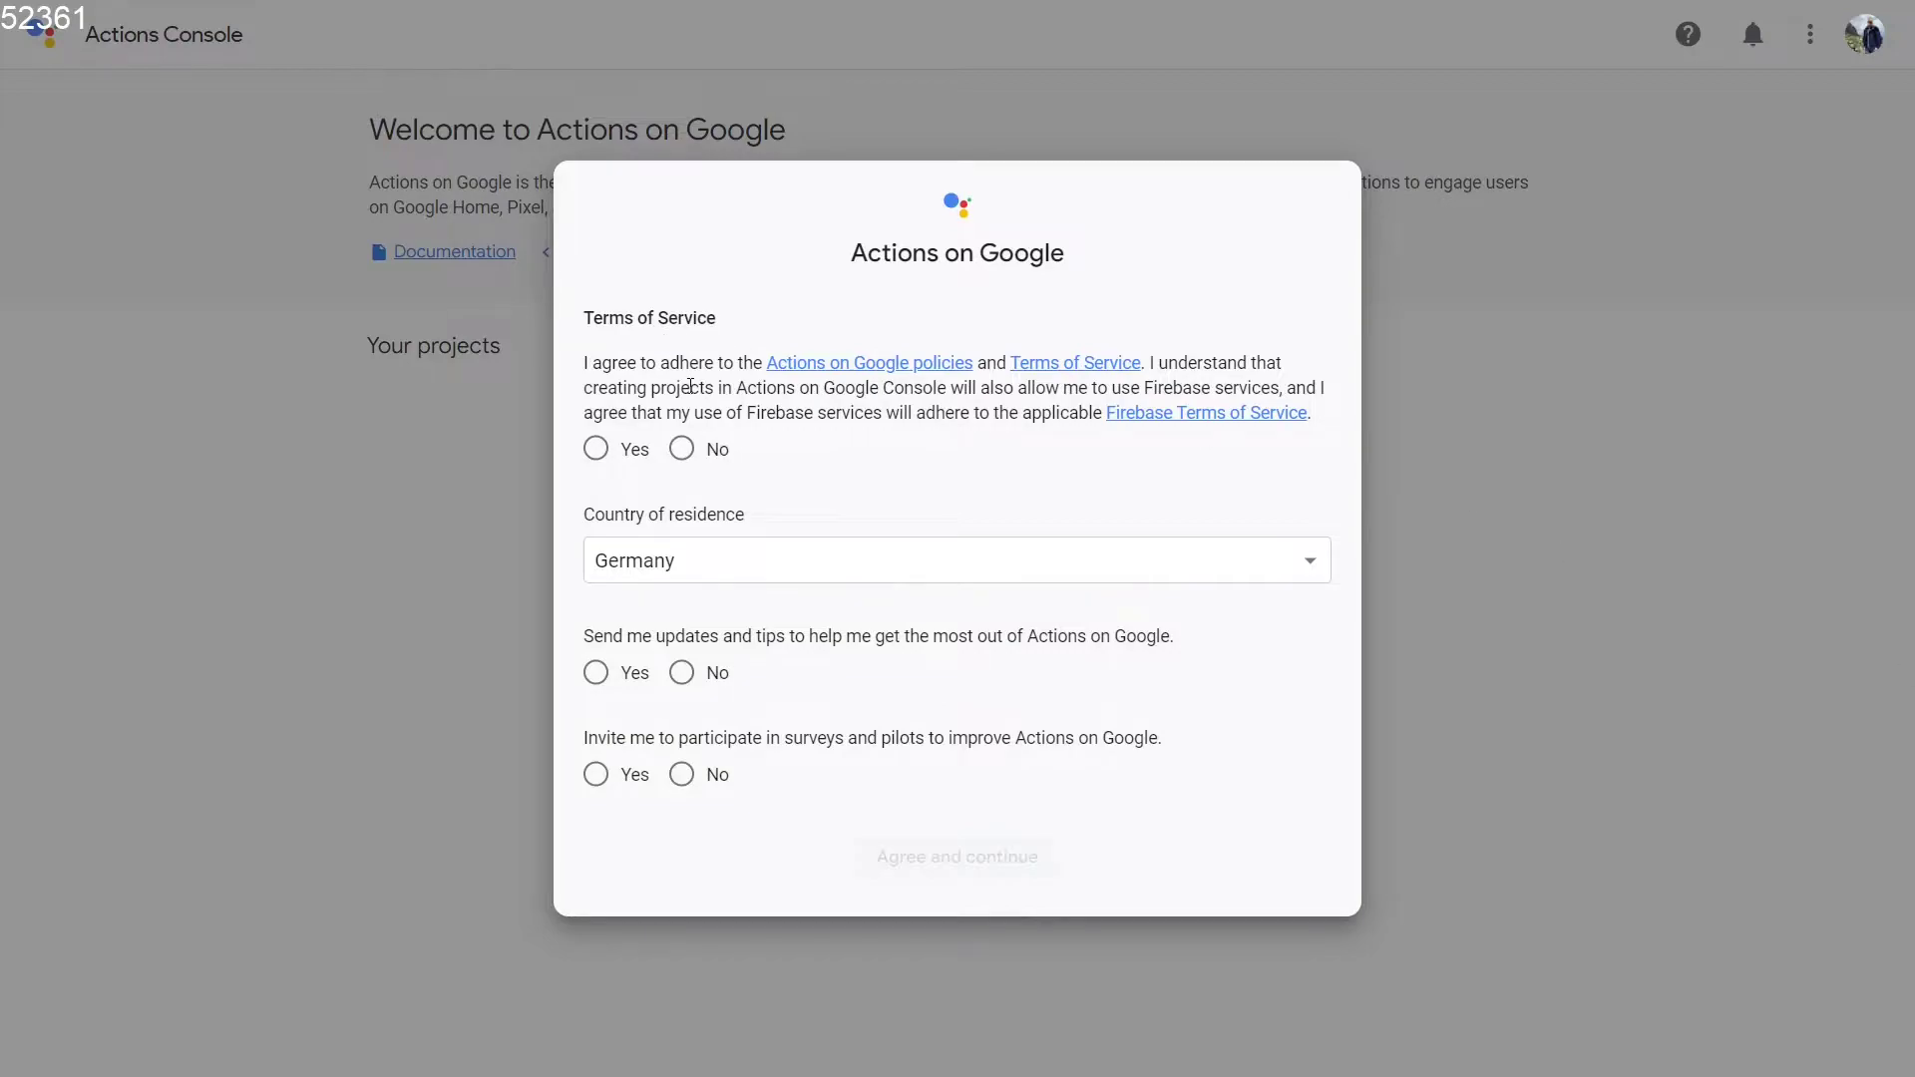
click(598, 448)
click(612, 671)
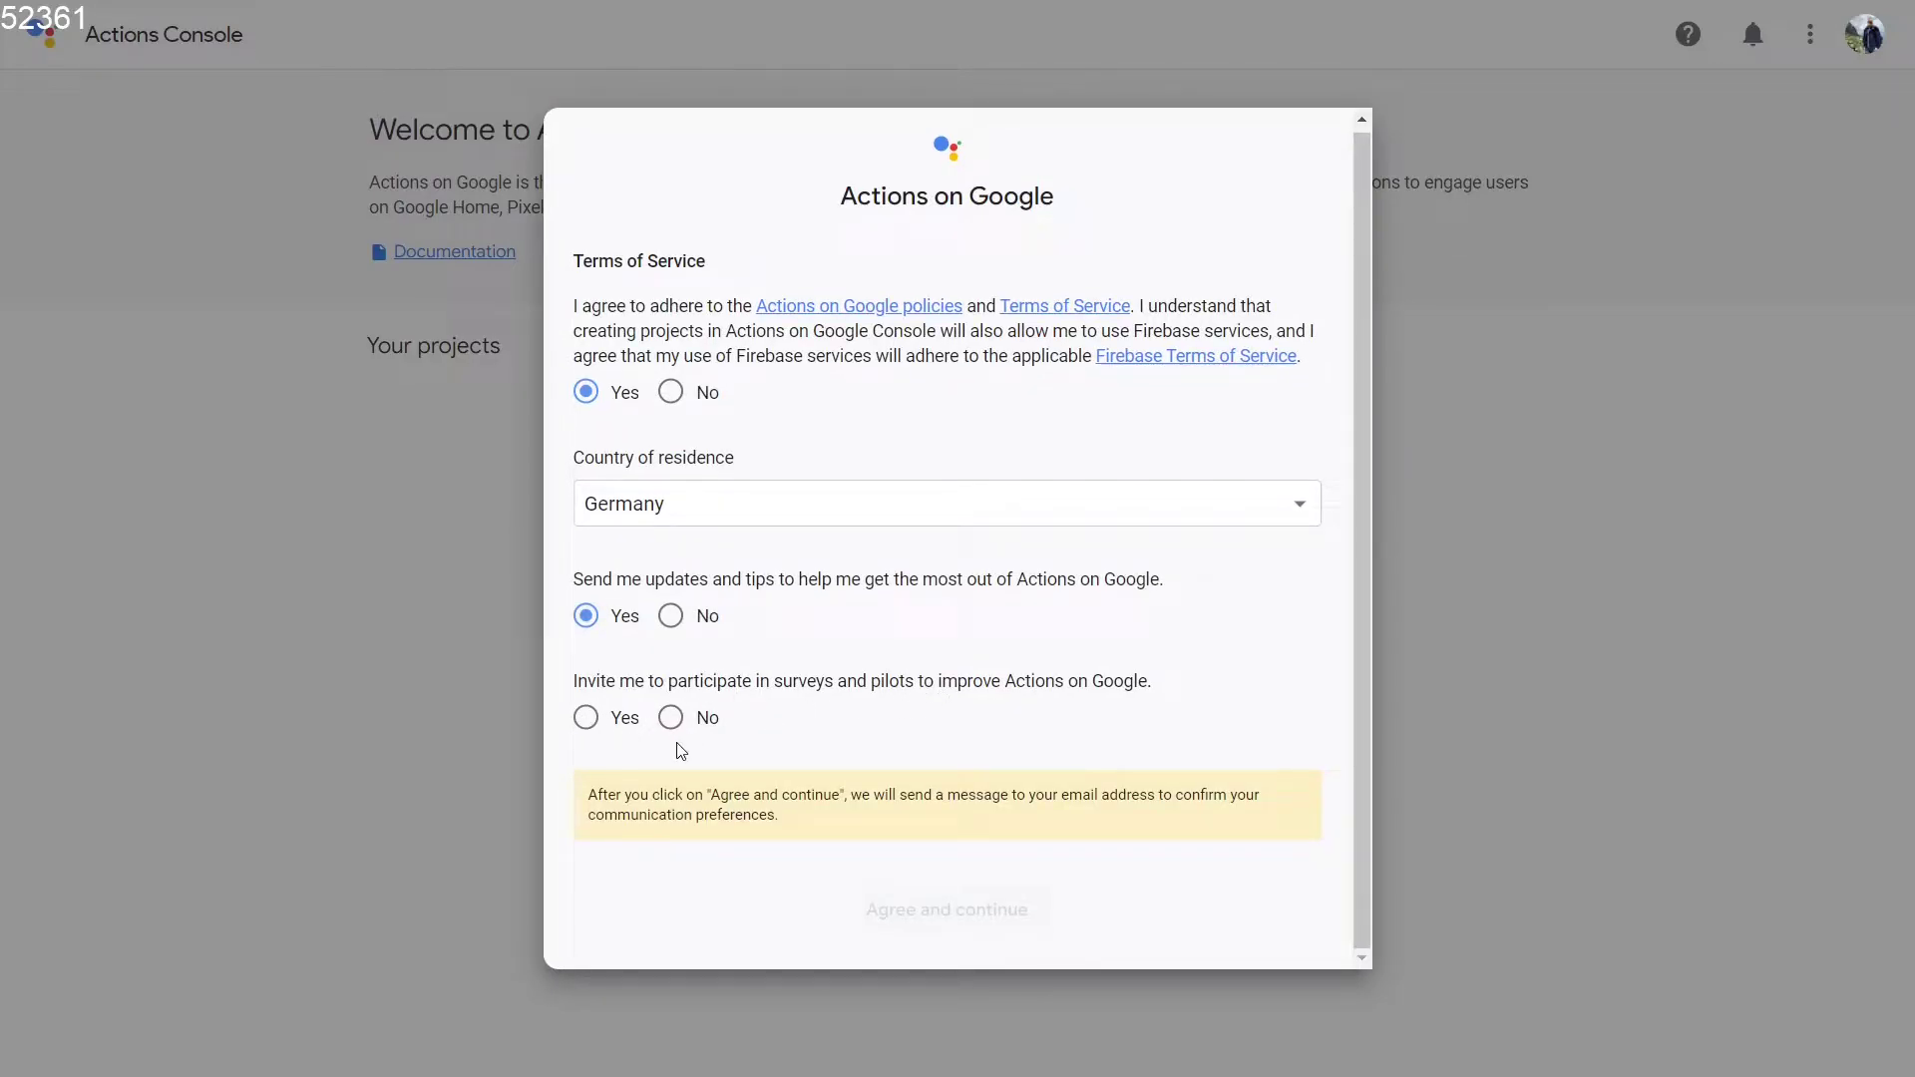
click(586, 718)
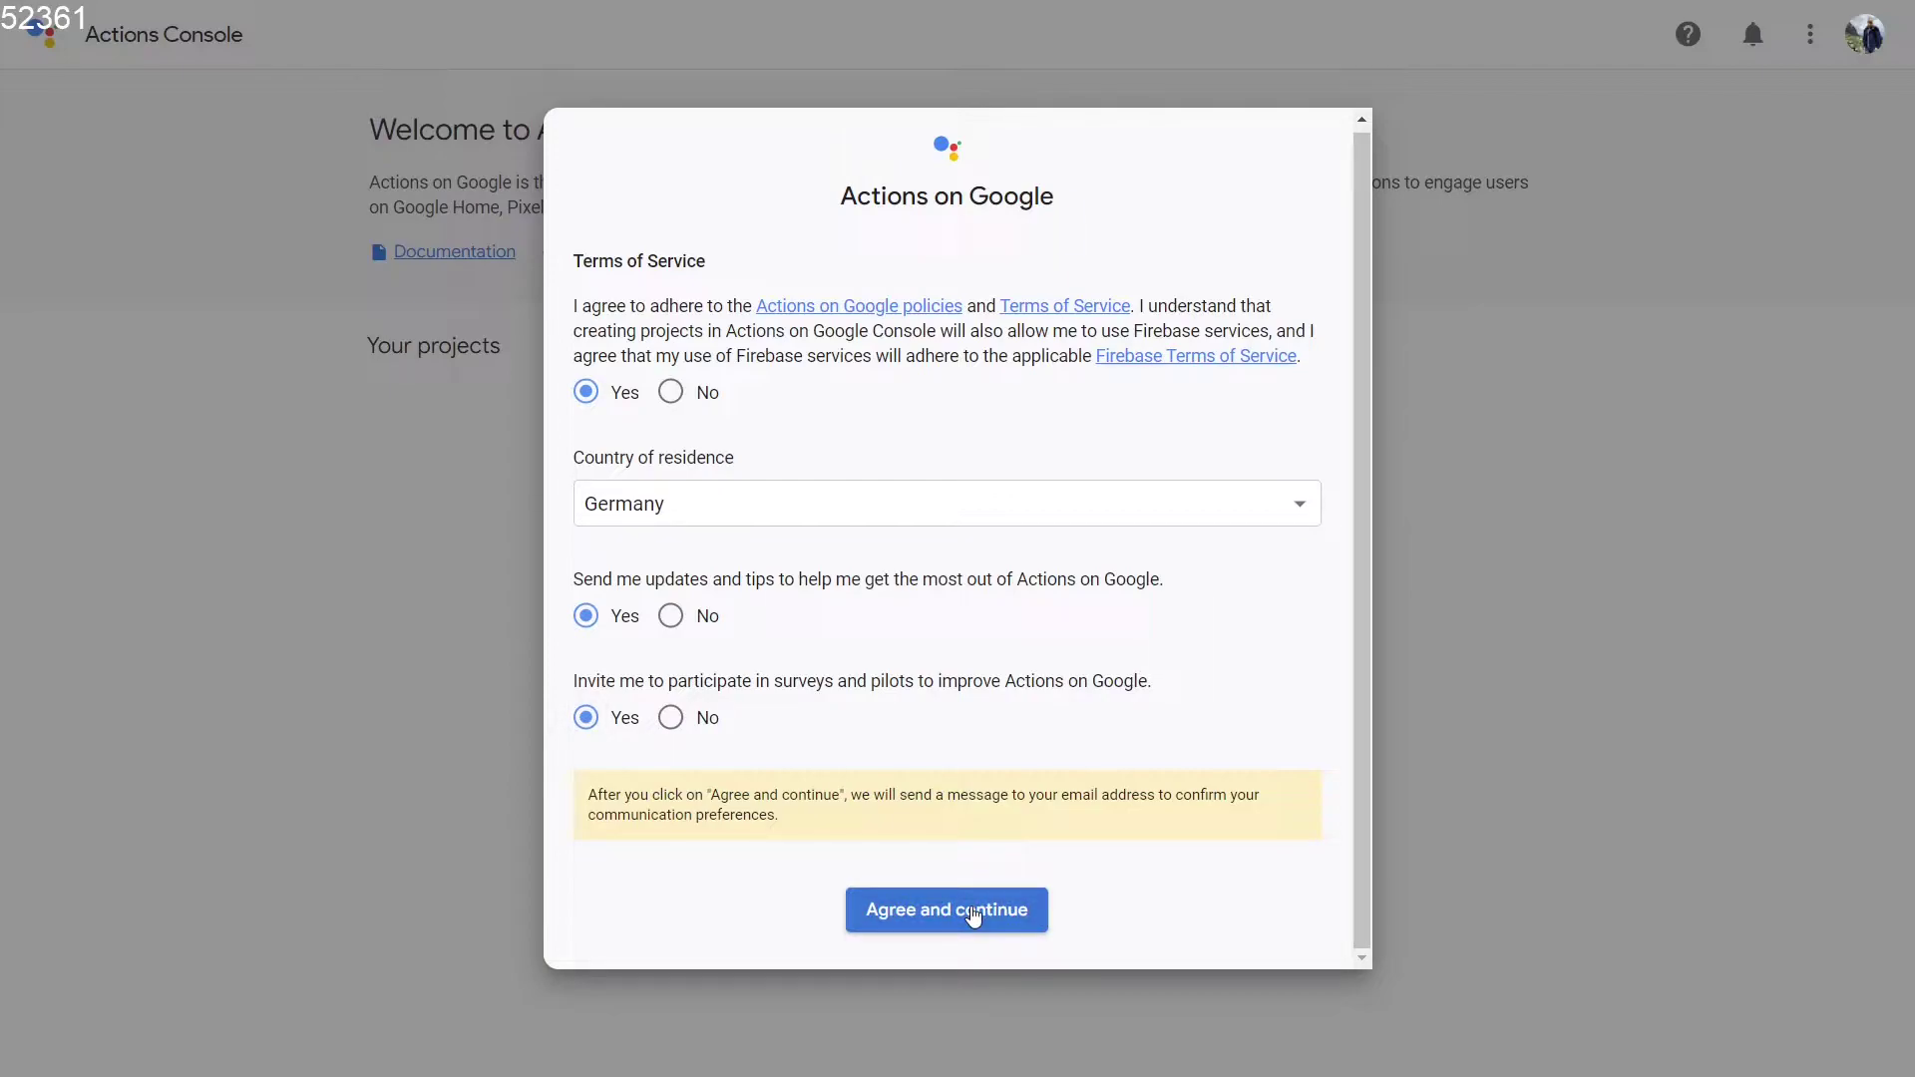
click(972, 912)
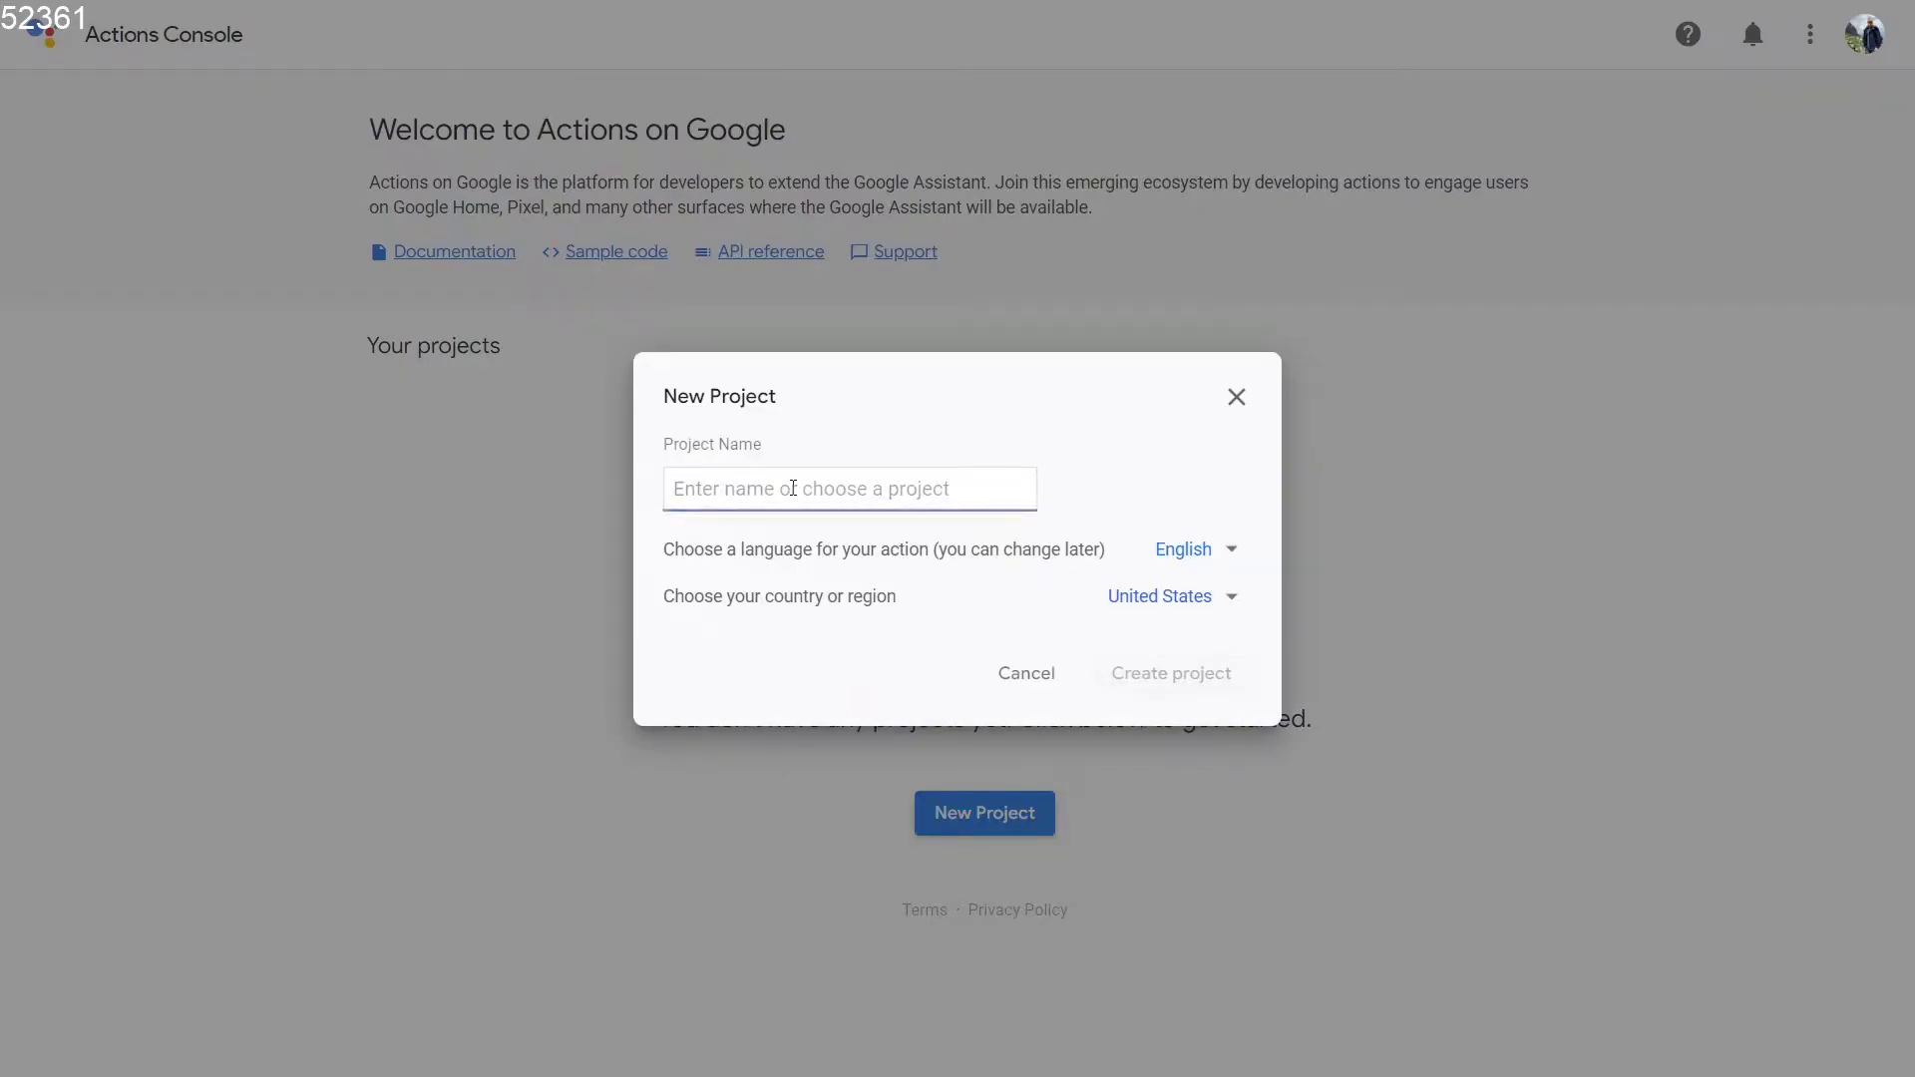
Create the project 'home Assistant' with German as language and Germany as country.
text(home)
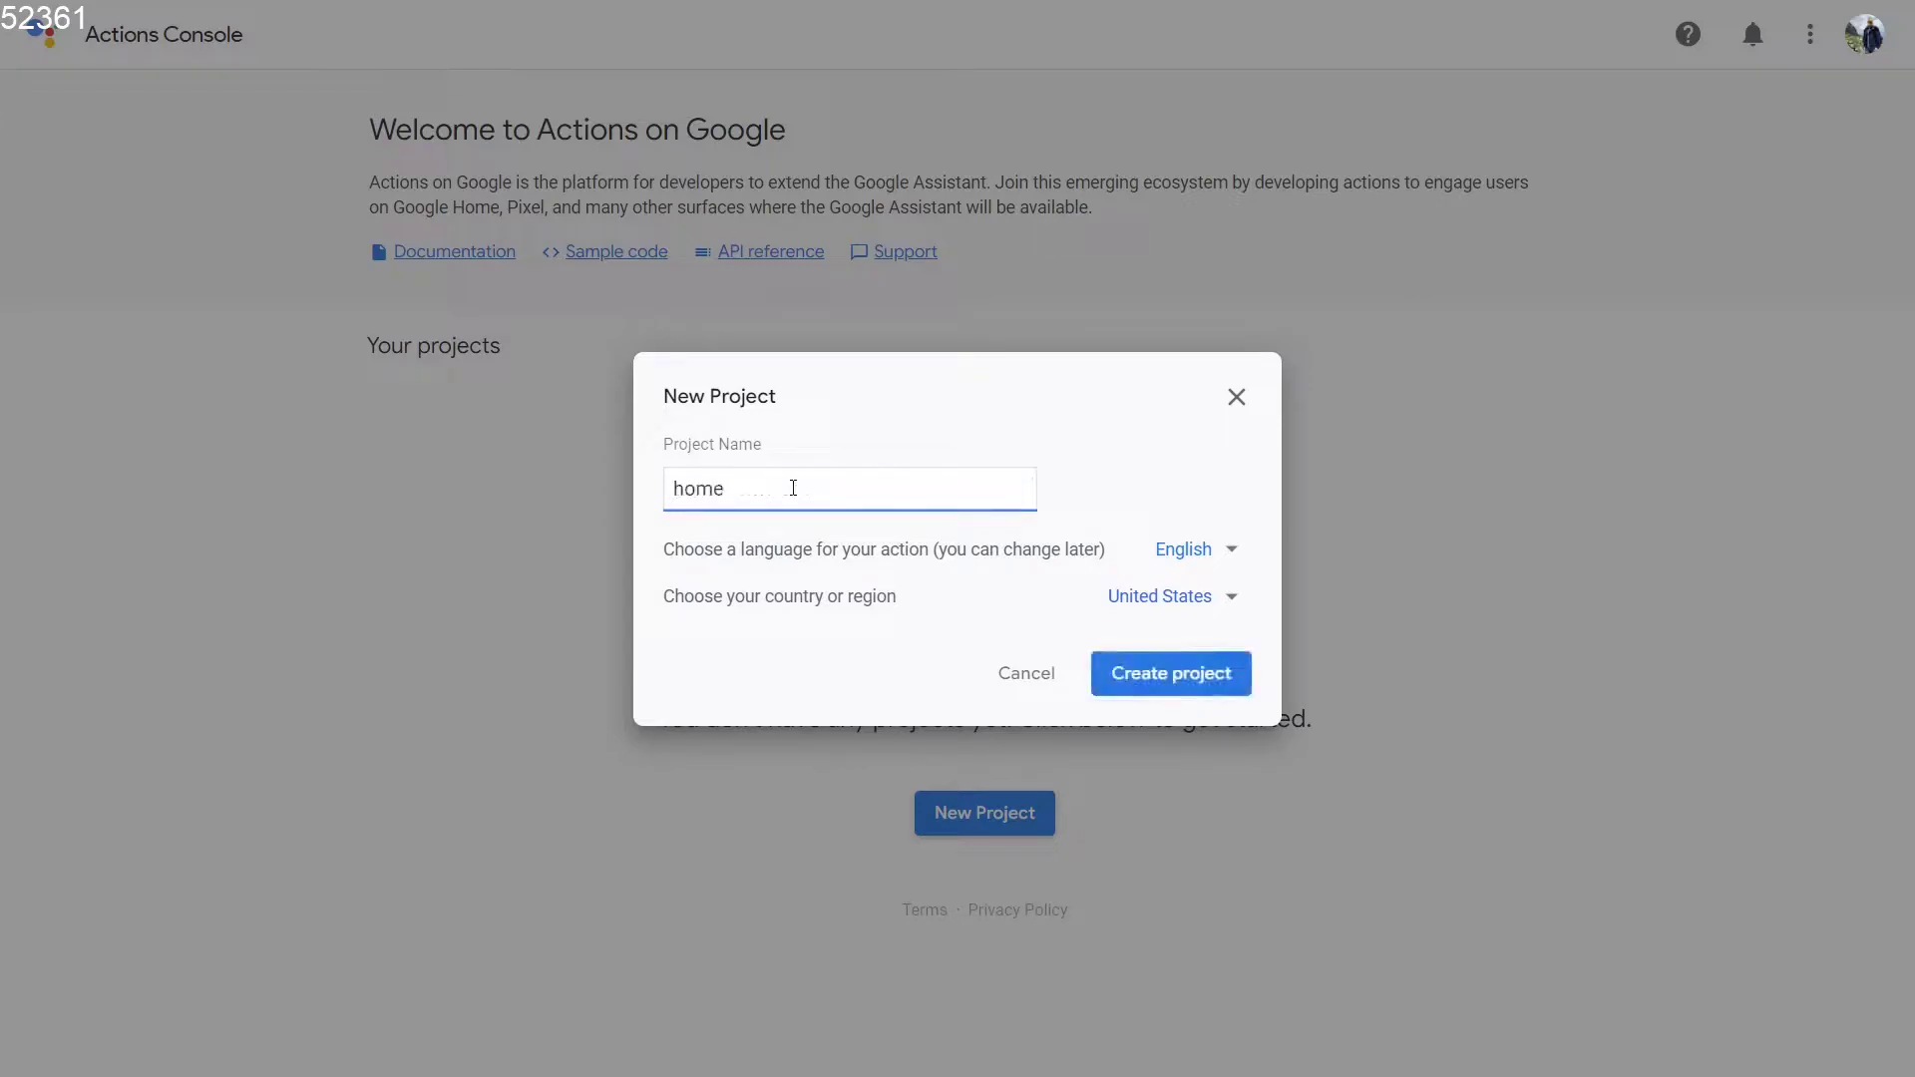
text( Assistant)
click(1226, 553)
scroll(1222, 518, down, 2)
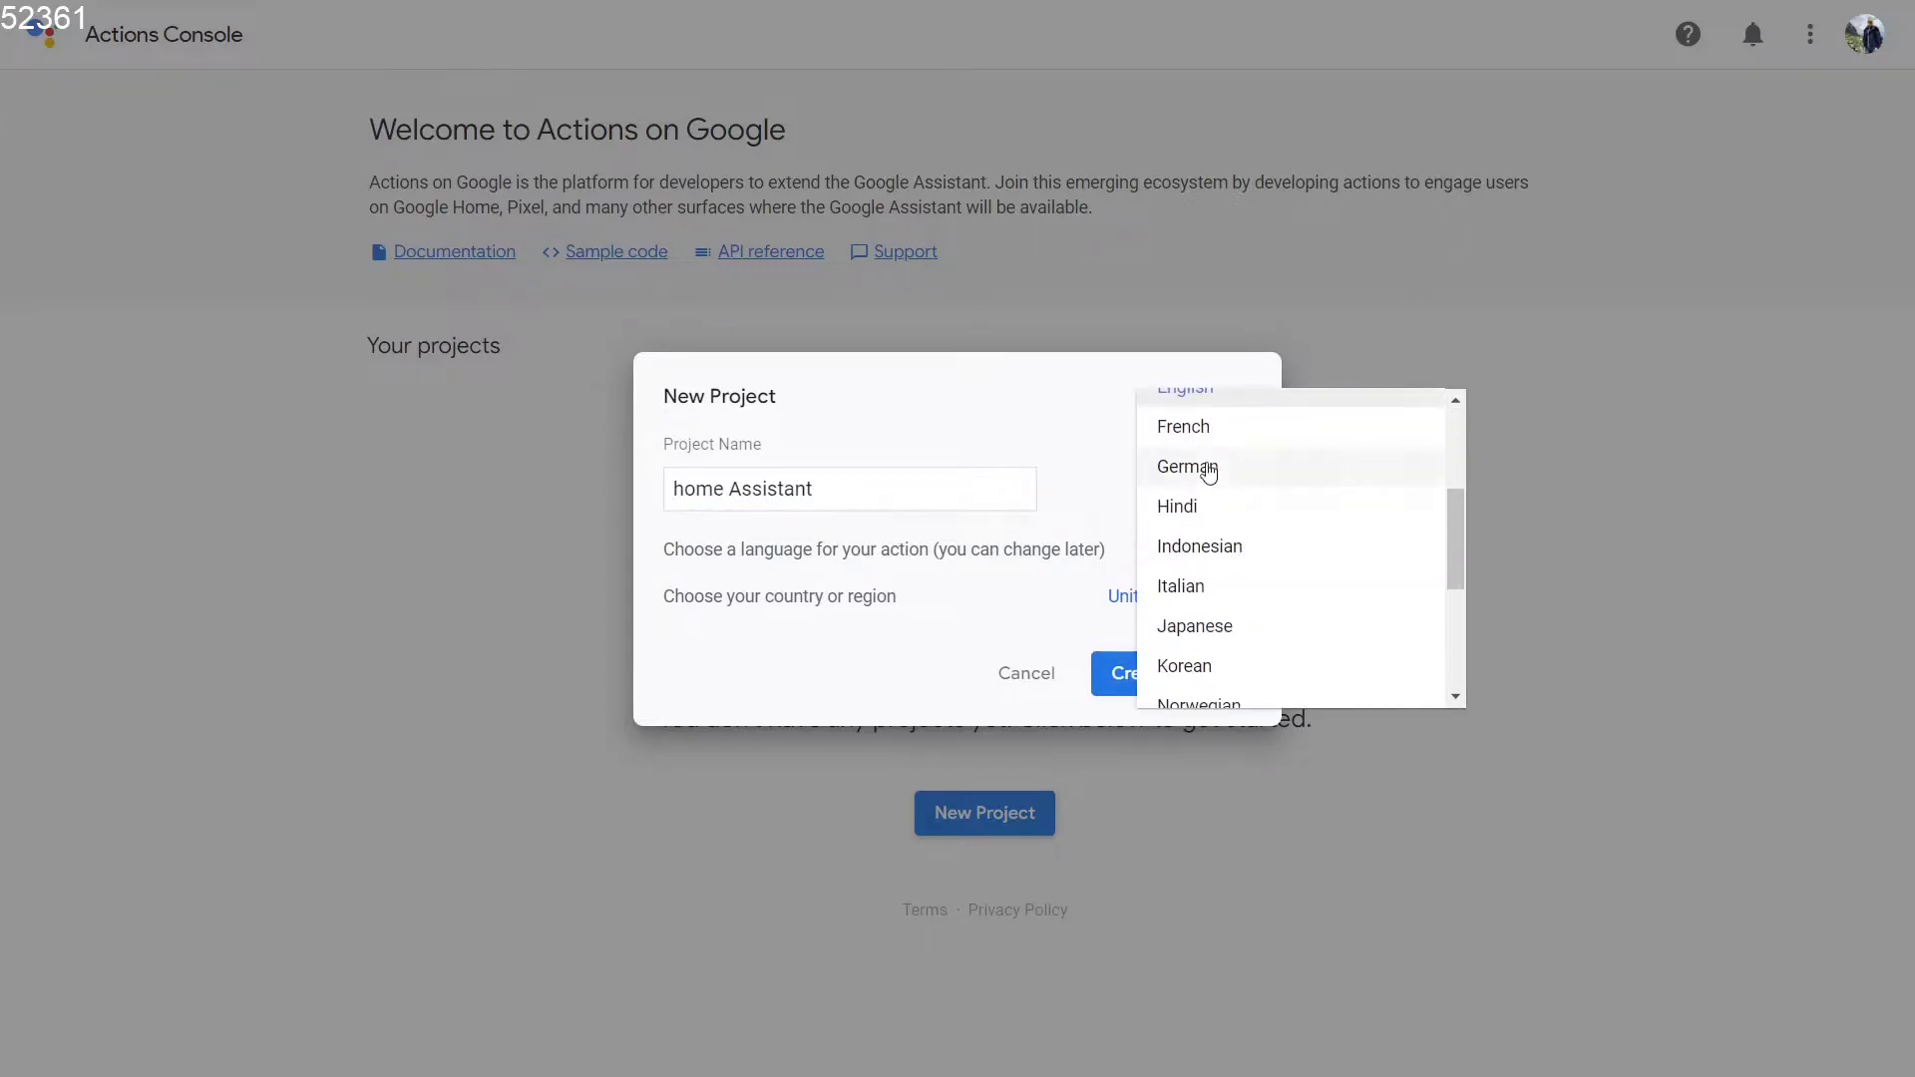
click(1207, 466)
click(1180, 599)
scroll(1182, 563, up, 20)
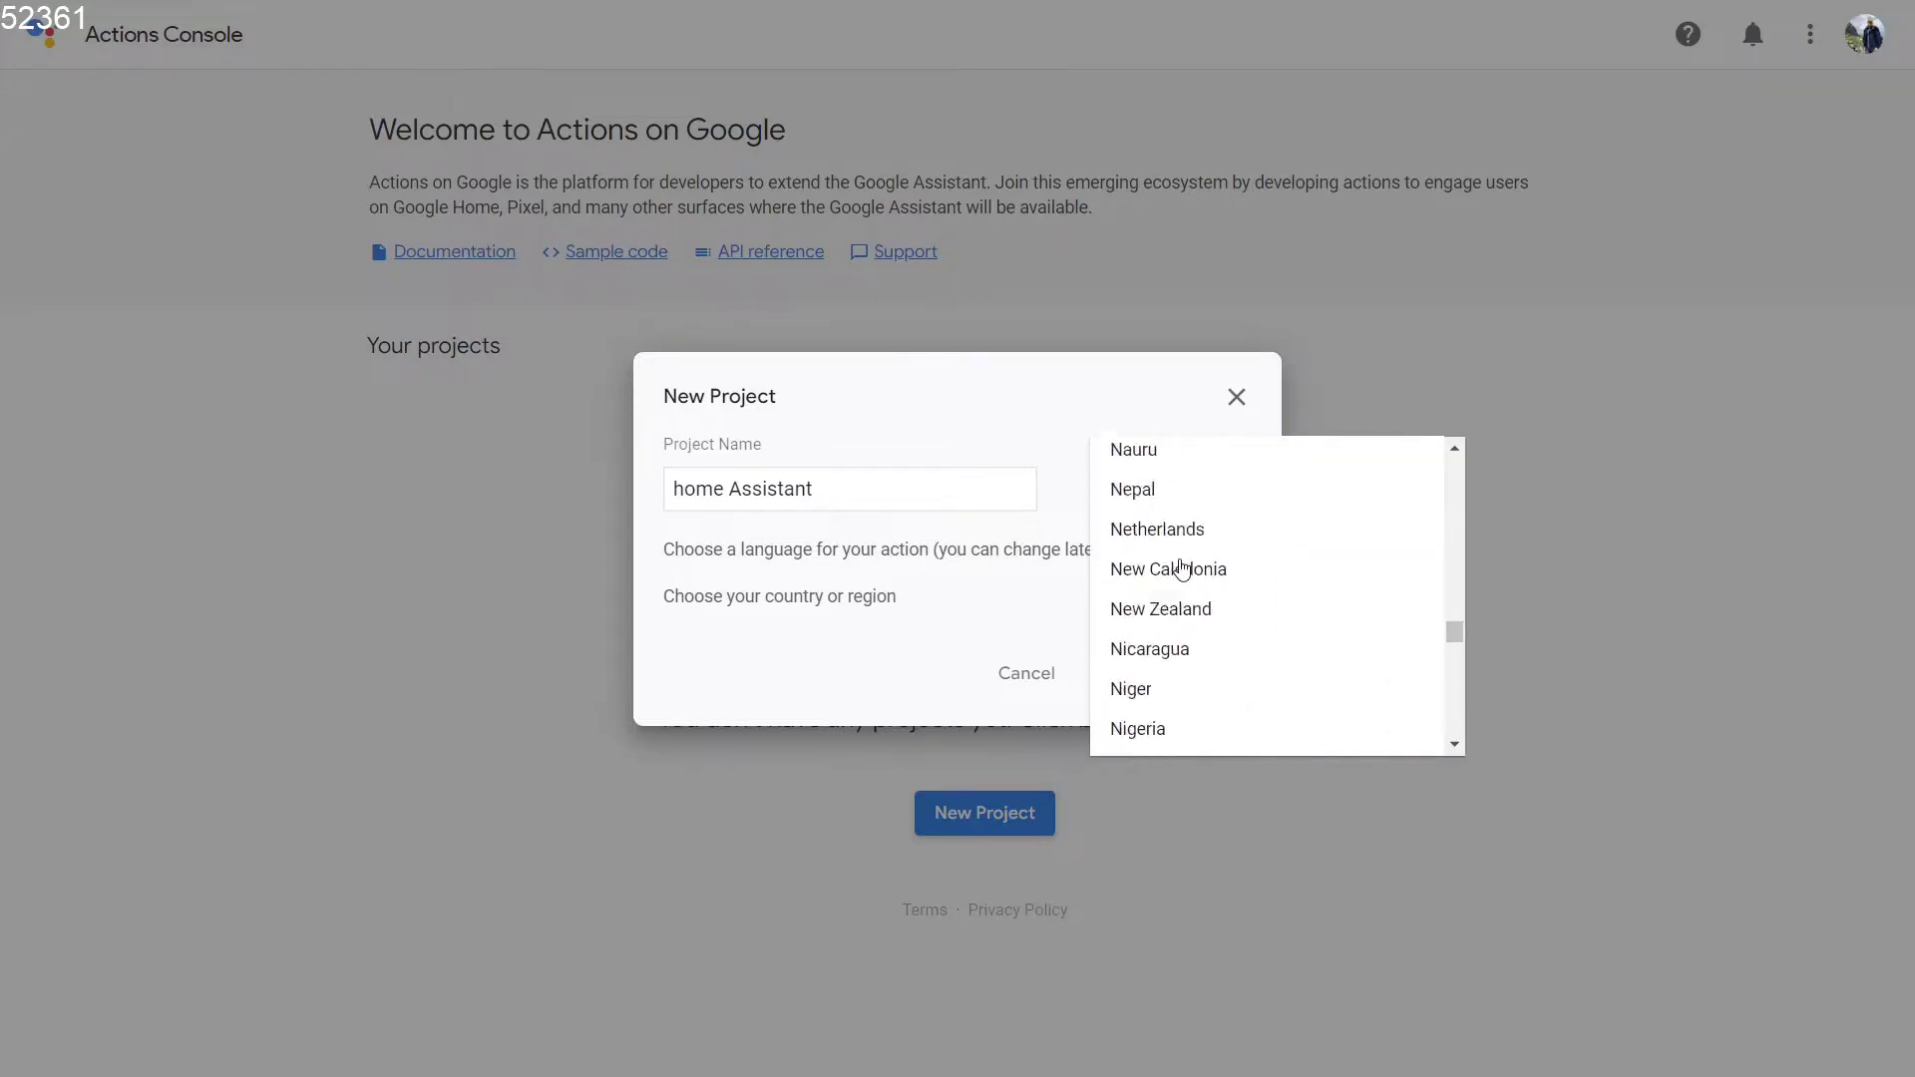
scroll(1190, 528, up, 5)
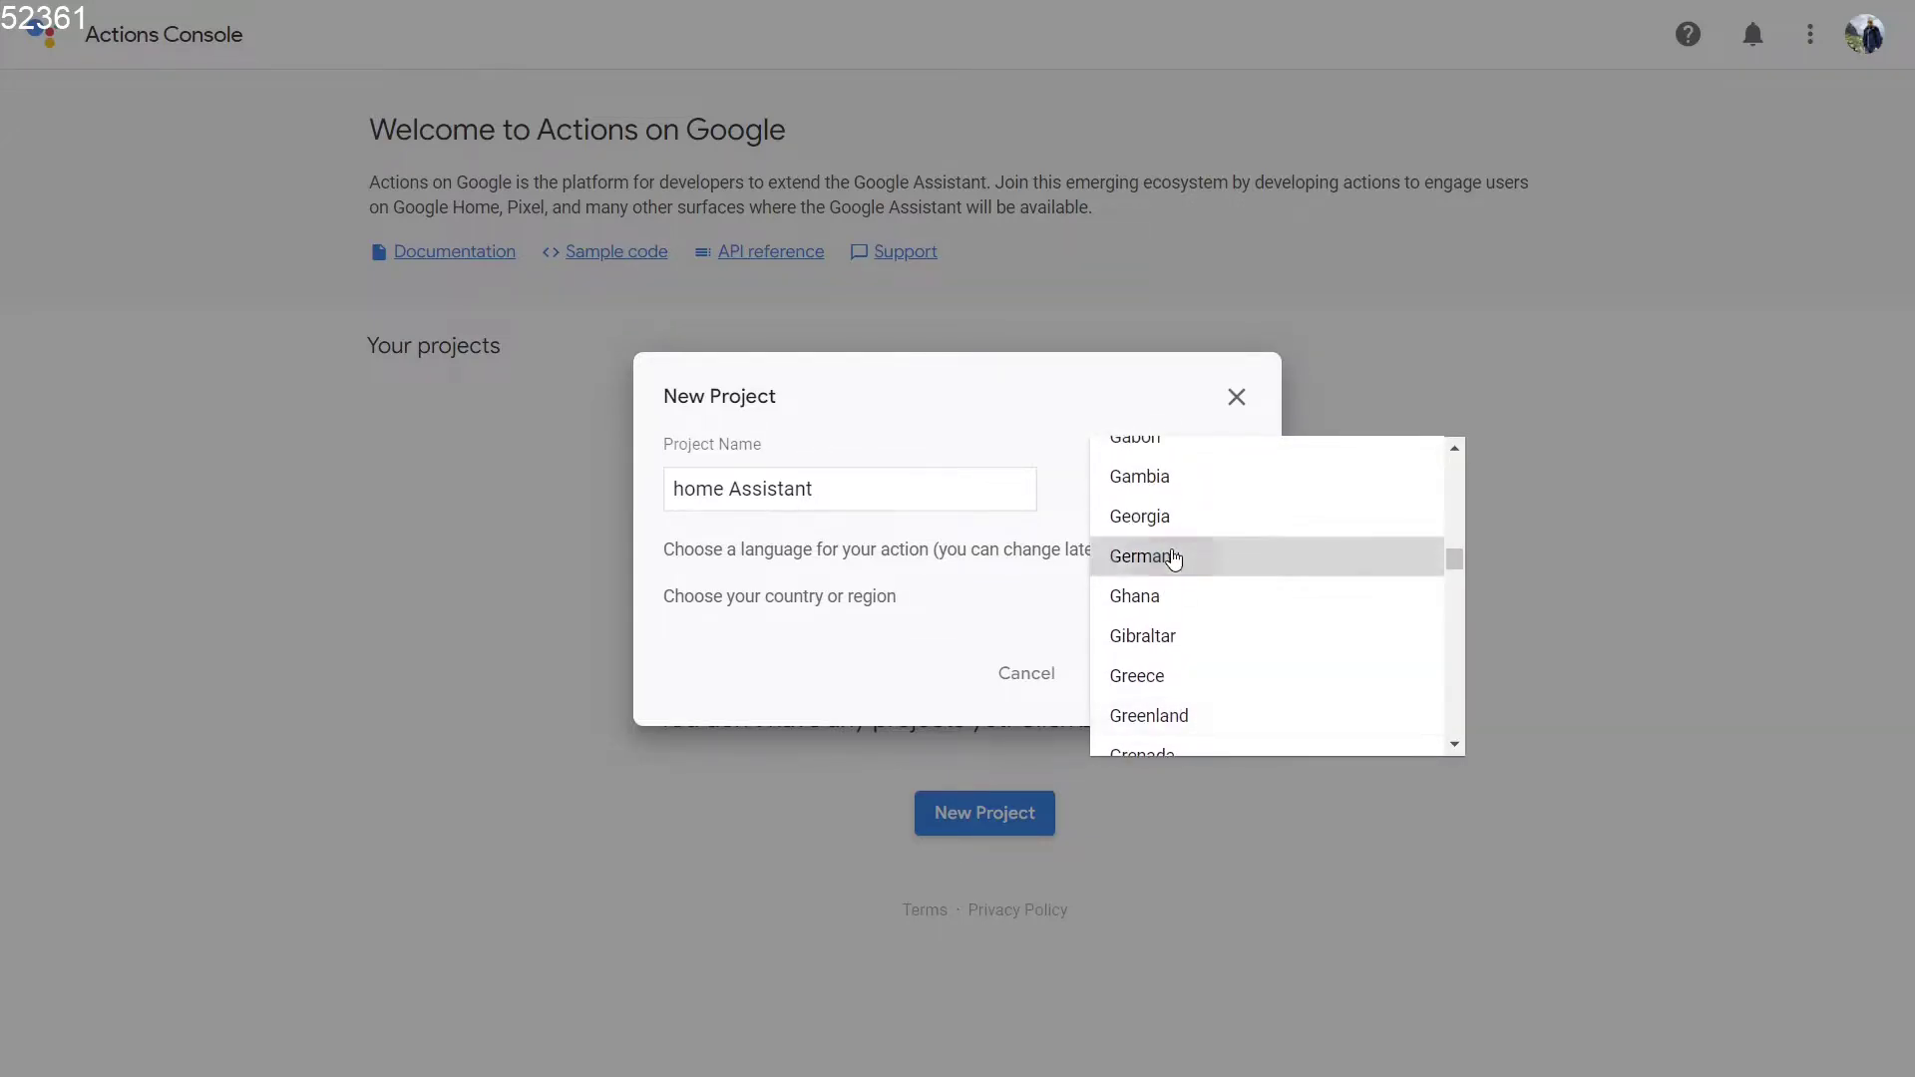
click(1177, 555)
click(1186, 683)
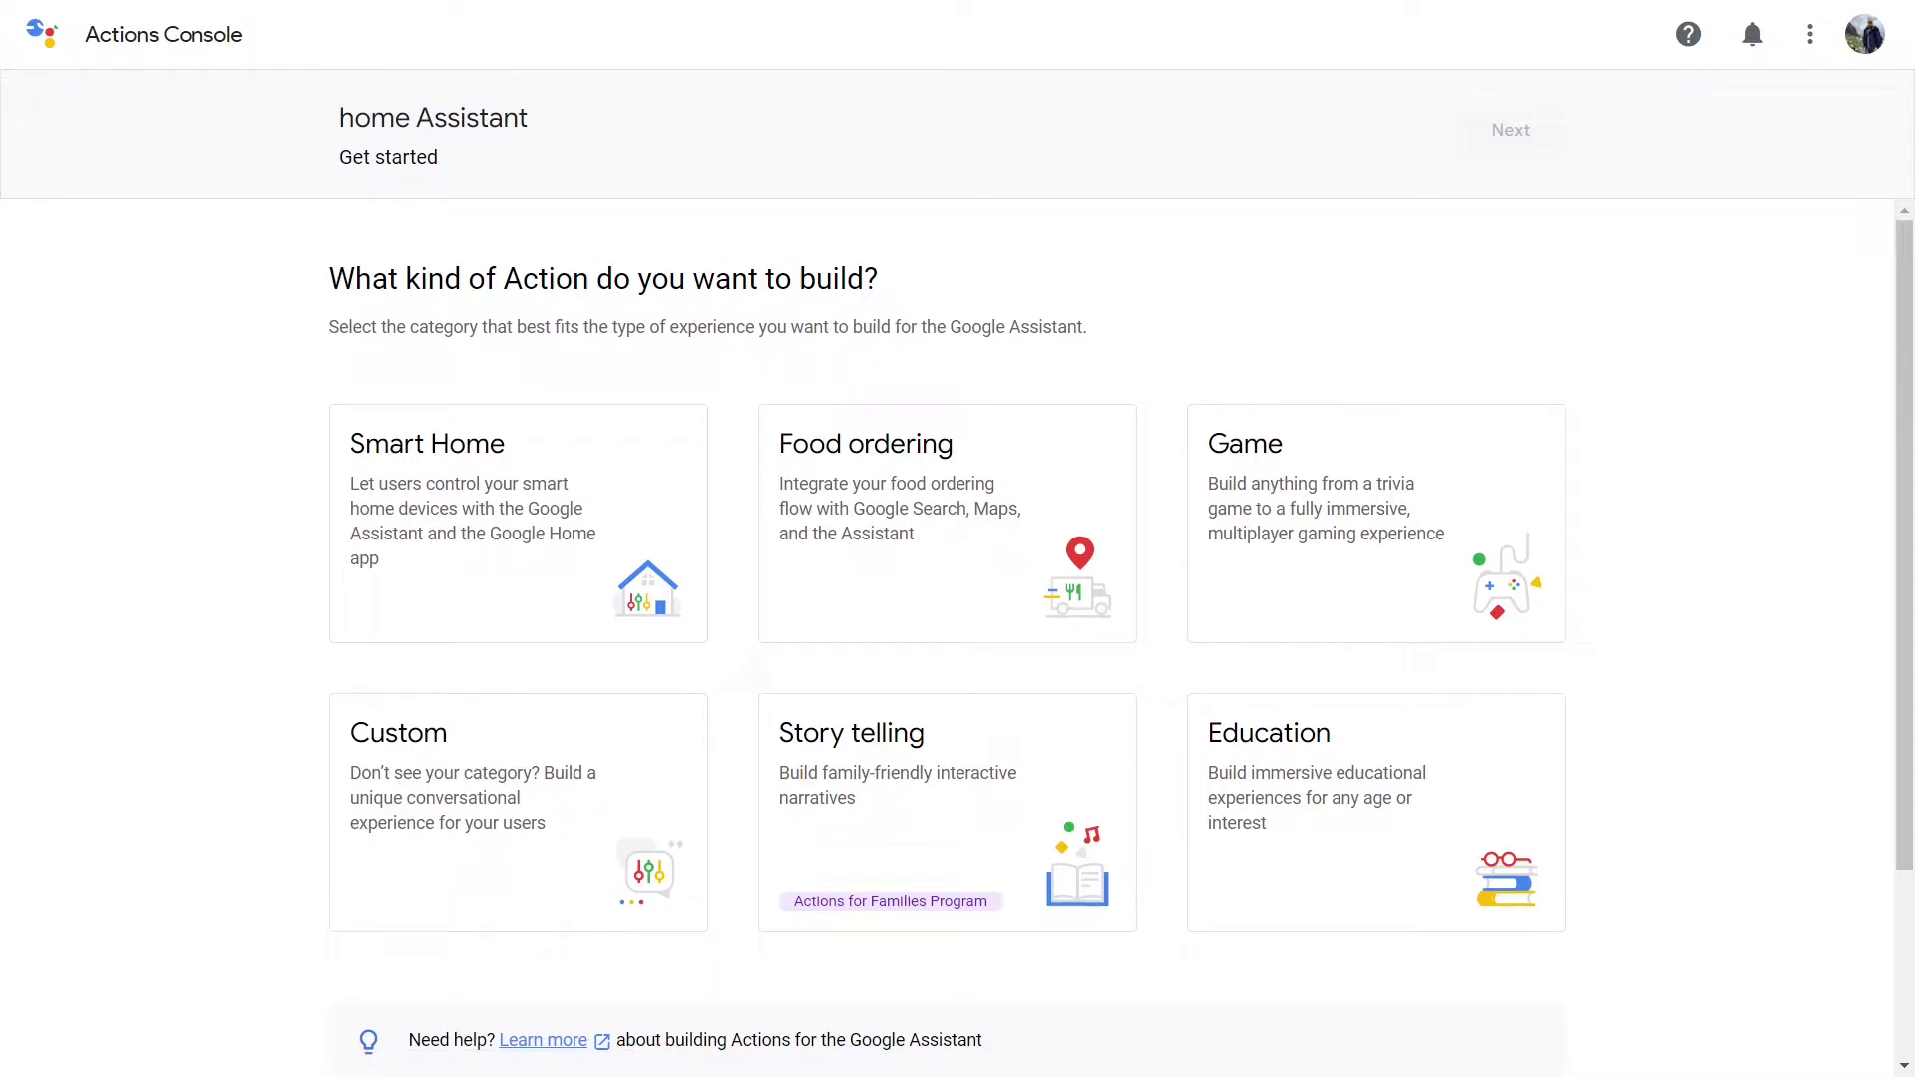
Choose the Smart Home action type and start building it.
click(456, 519)
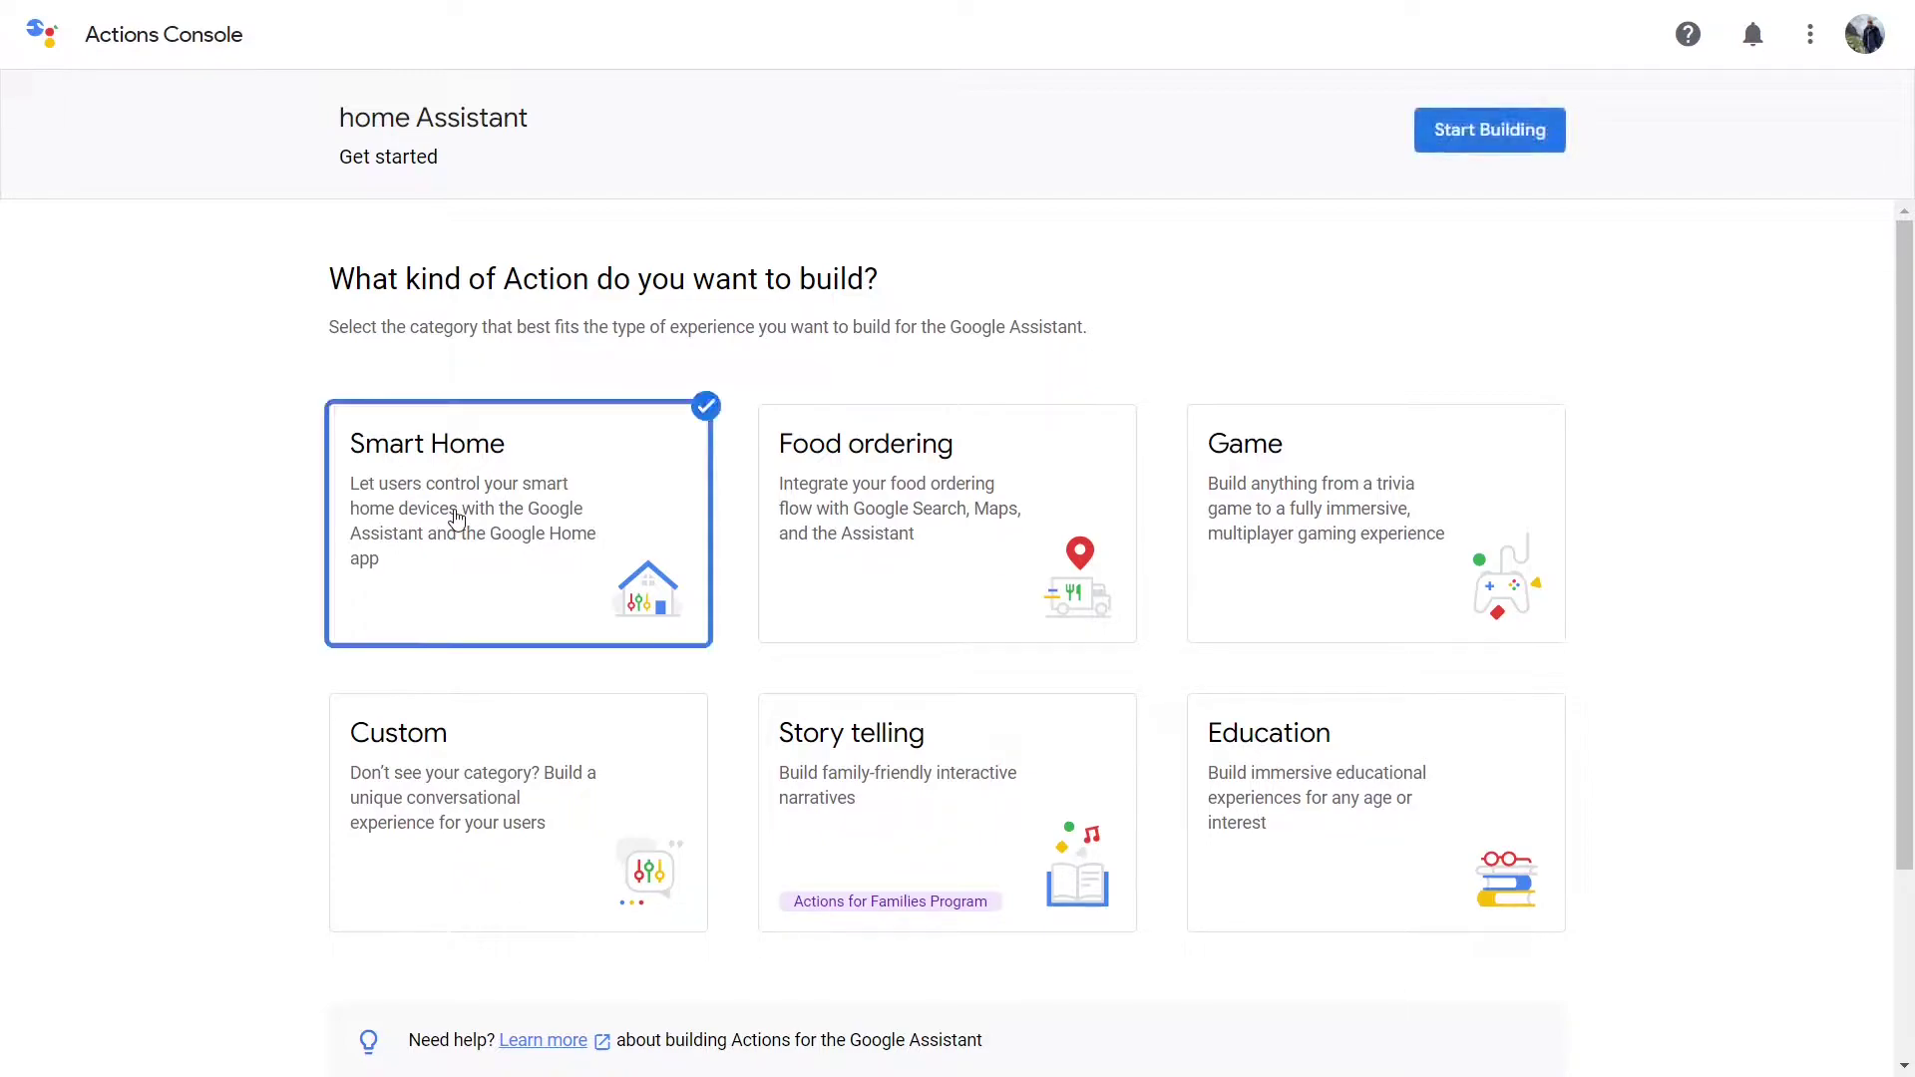
click(1486, 131)
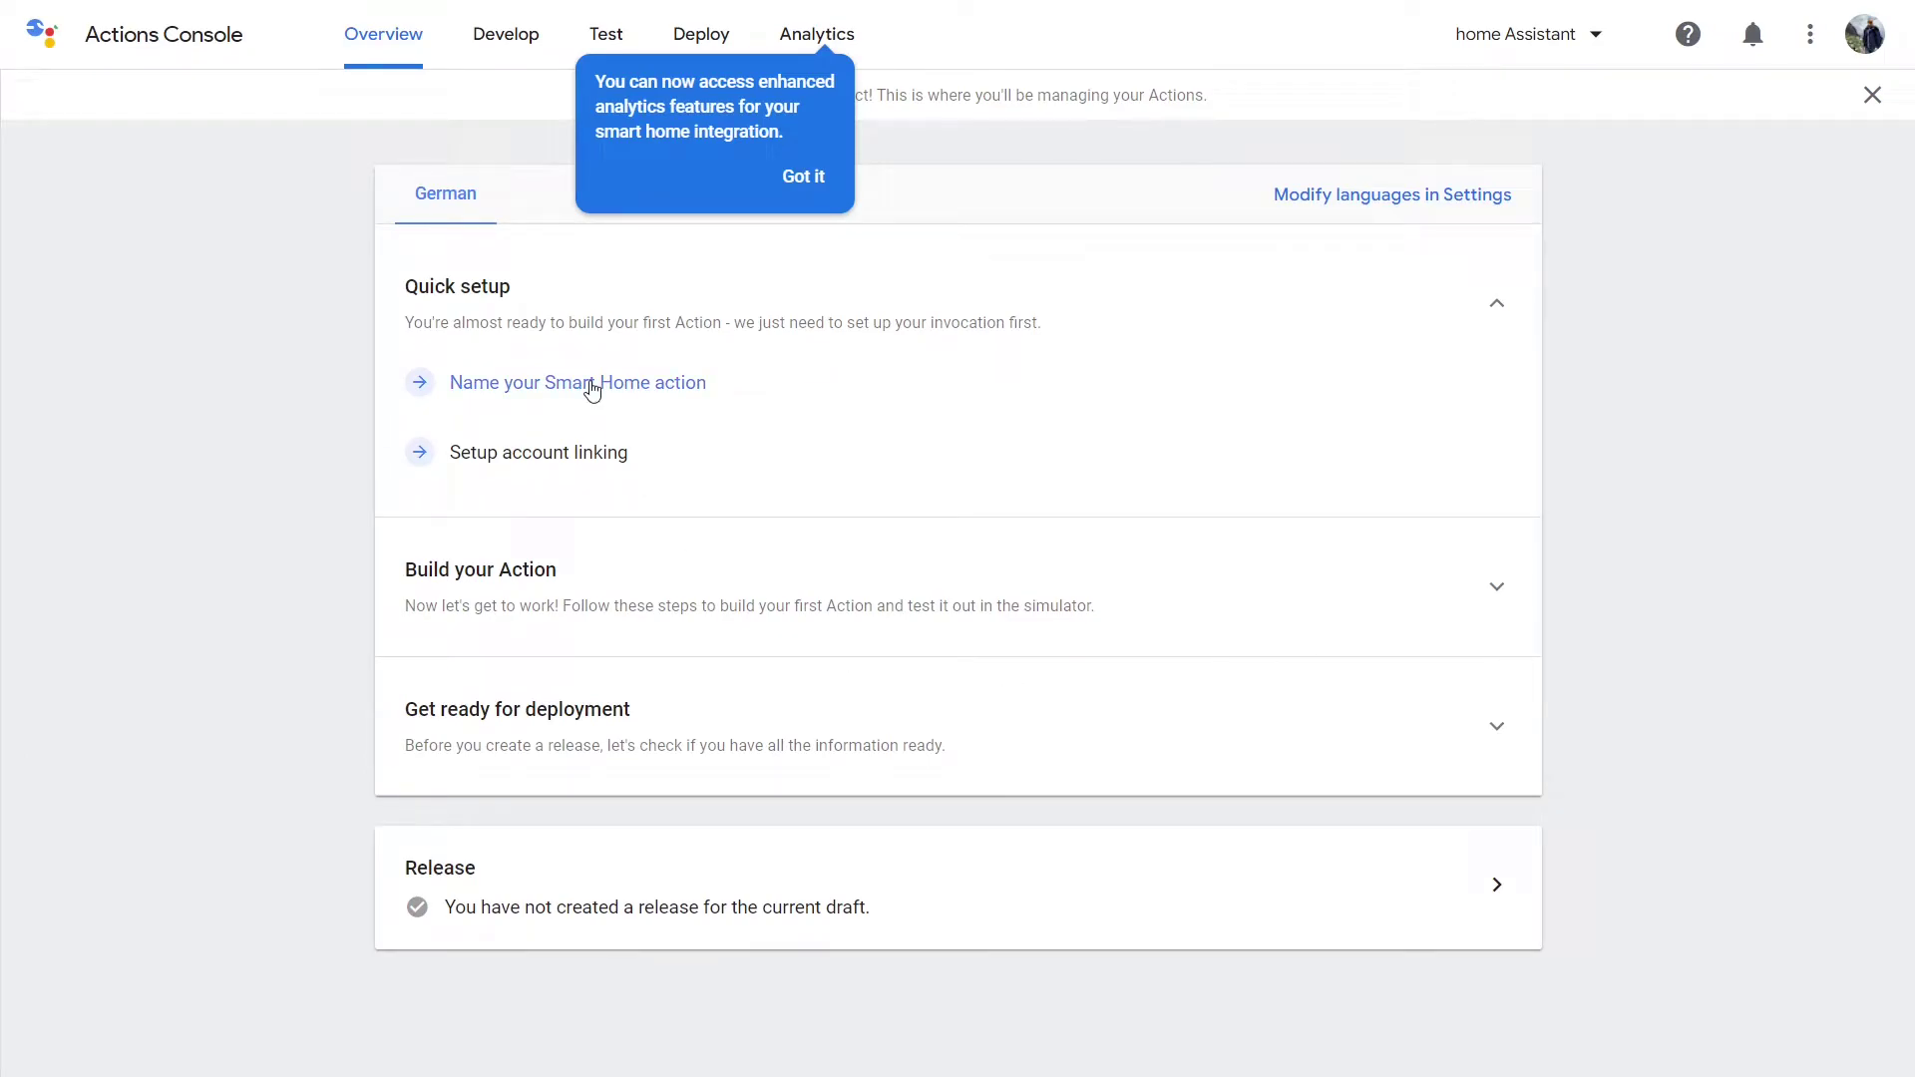
click(593, 385)
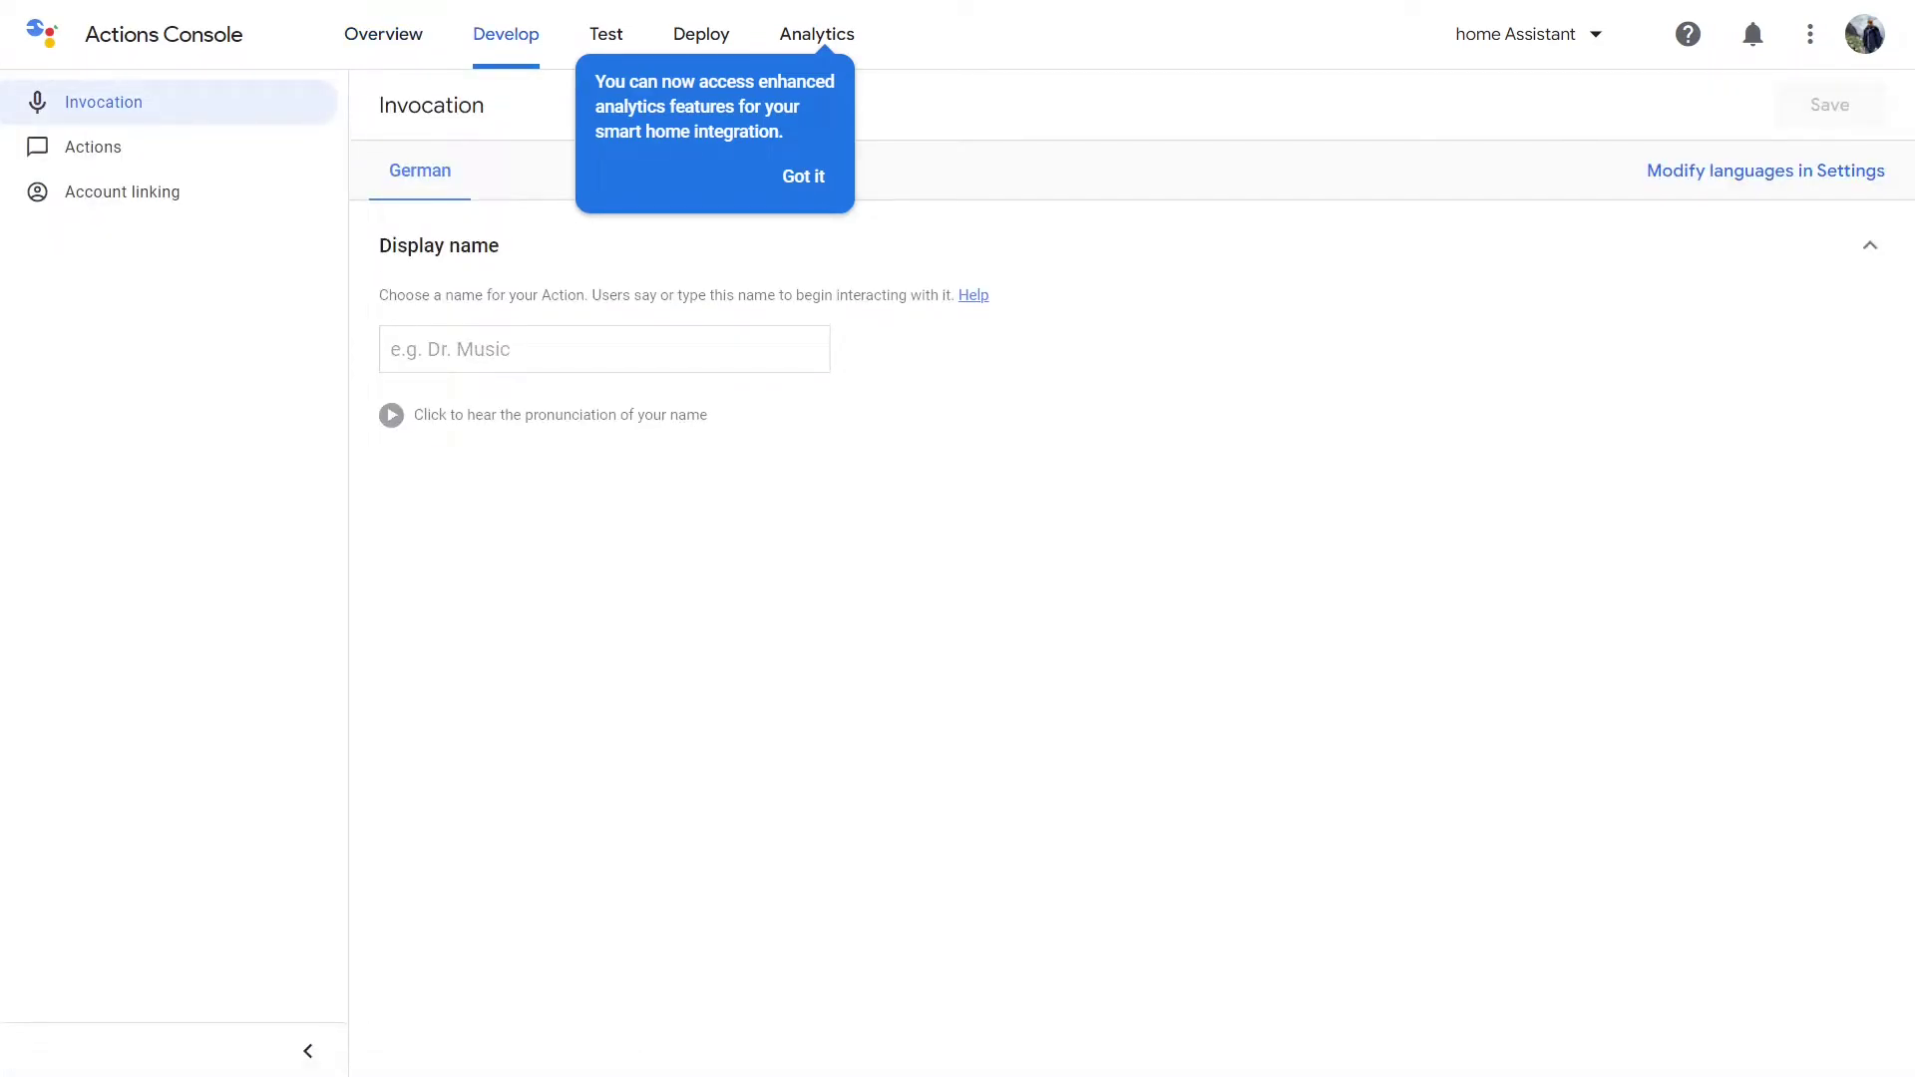
Save 'HomeAssistant' as the Smart Home action's display name.
click(458, 351)
text(home)
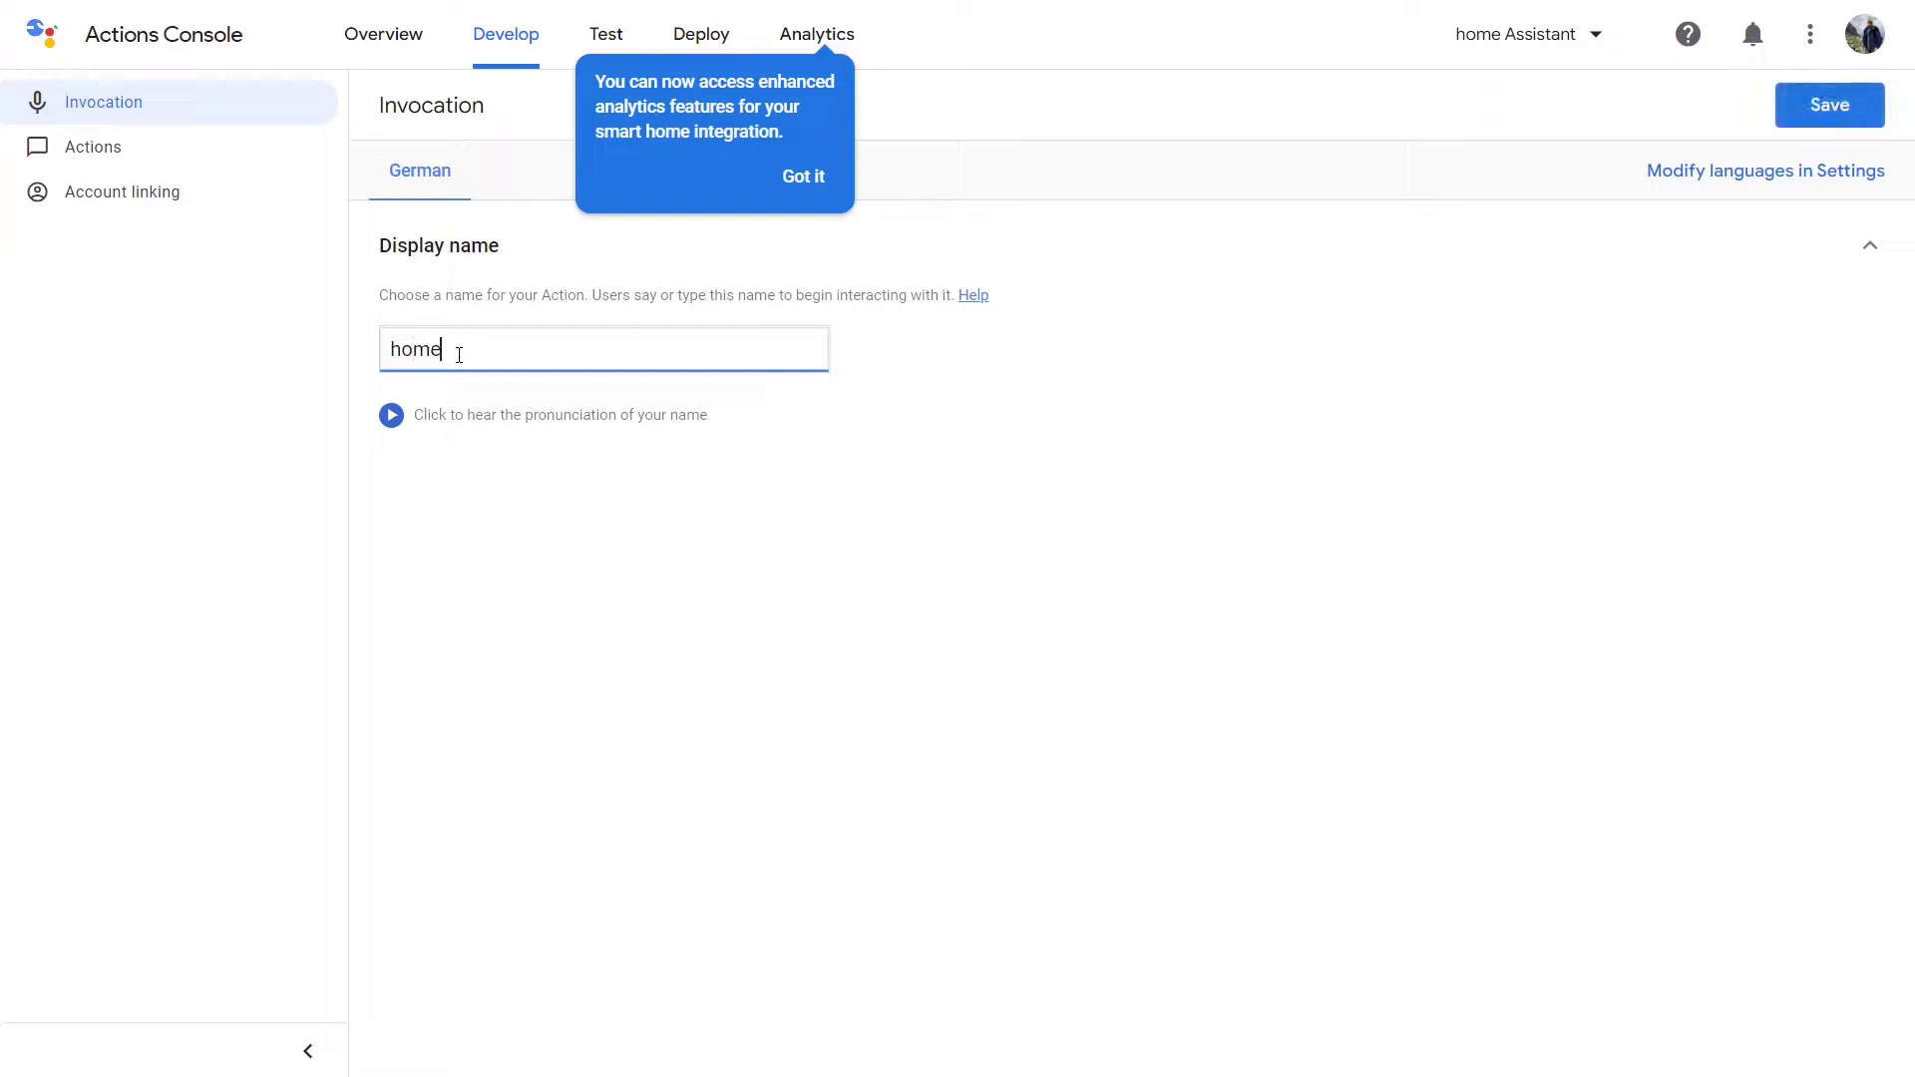
text(Assistant)
key(Home)
key(Delete)
text(H)
click(1826, 105)
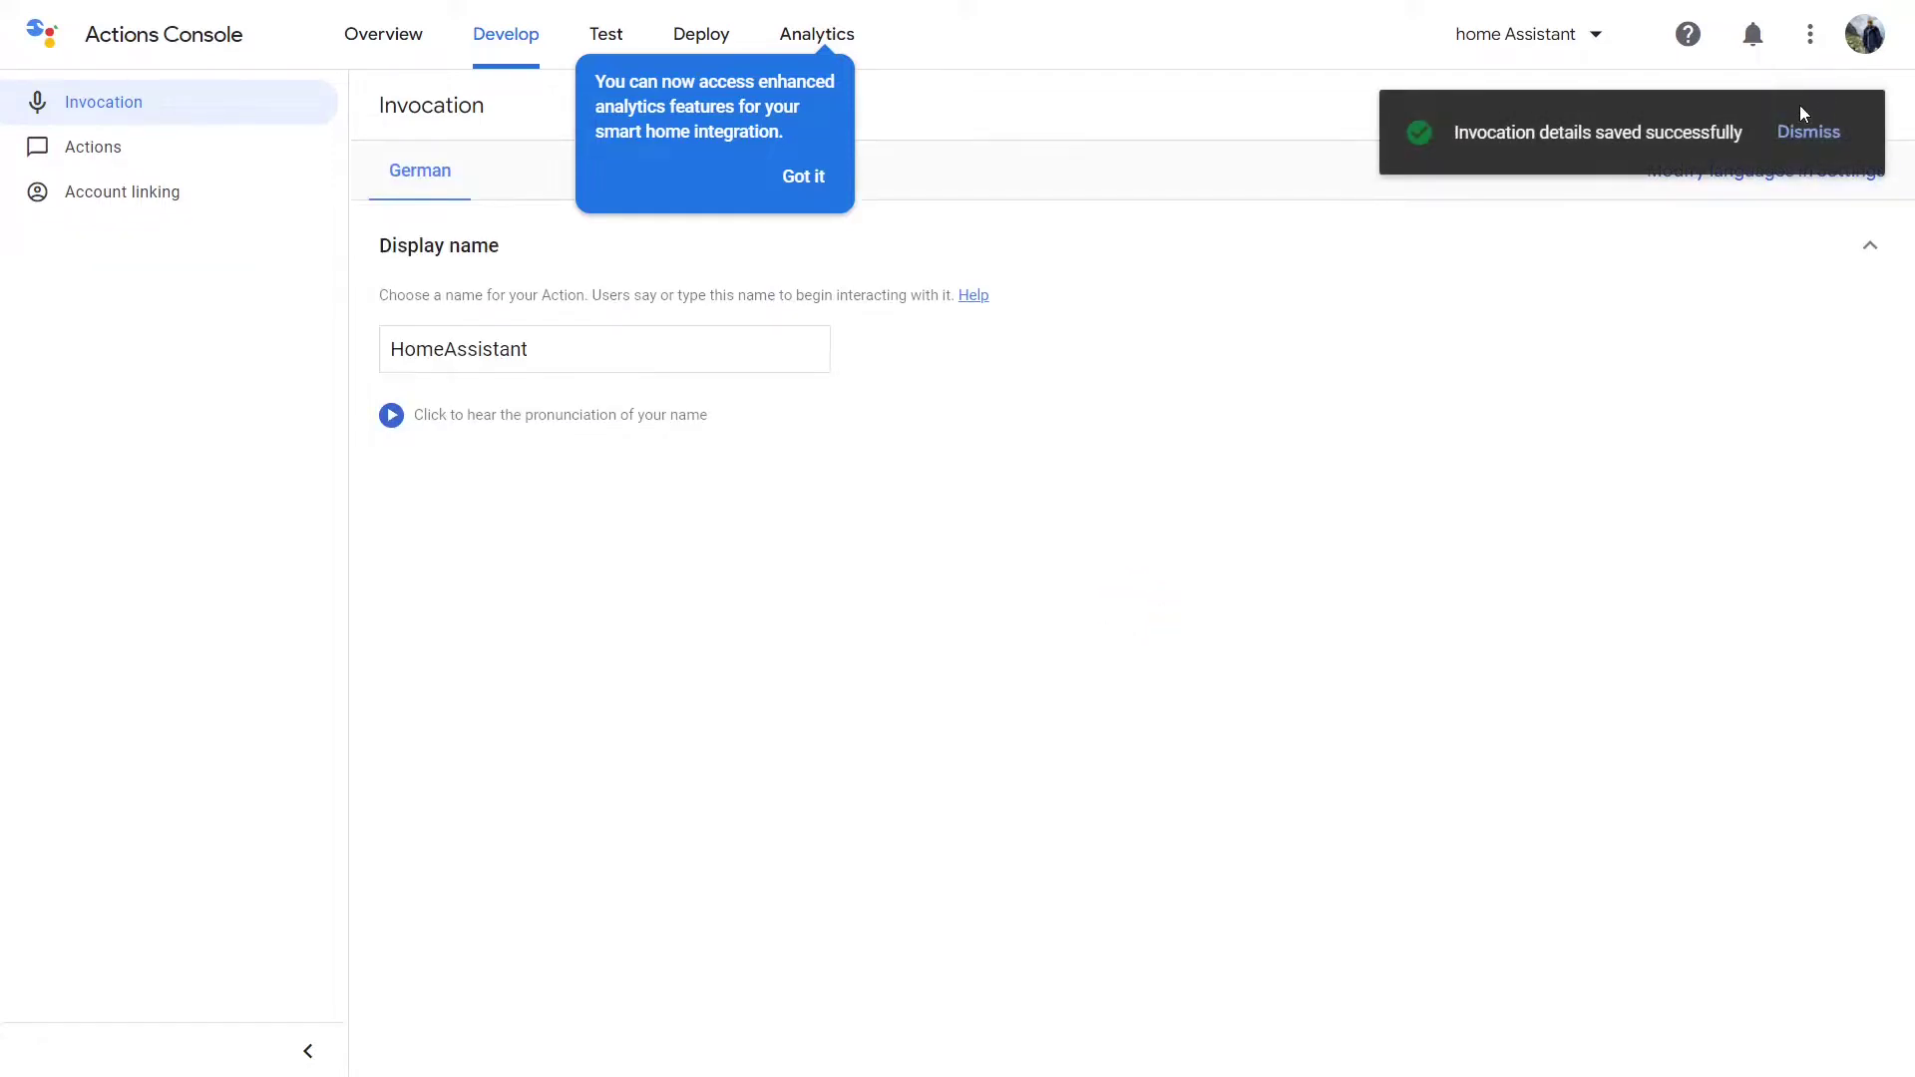
click(98, 150)
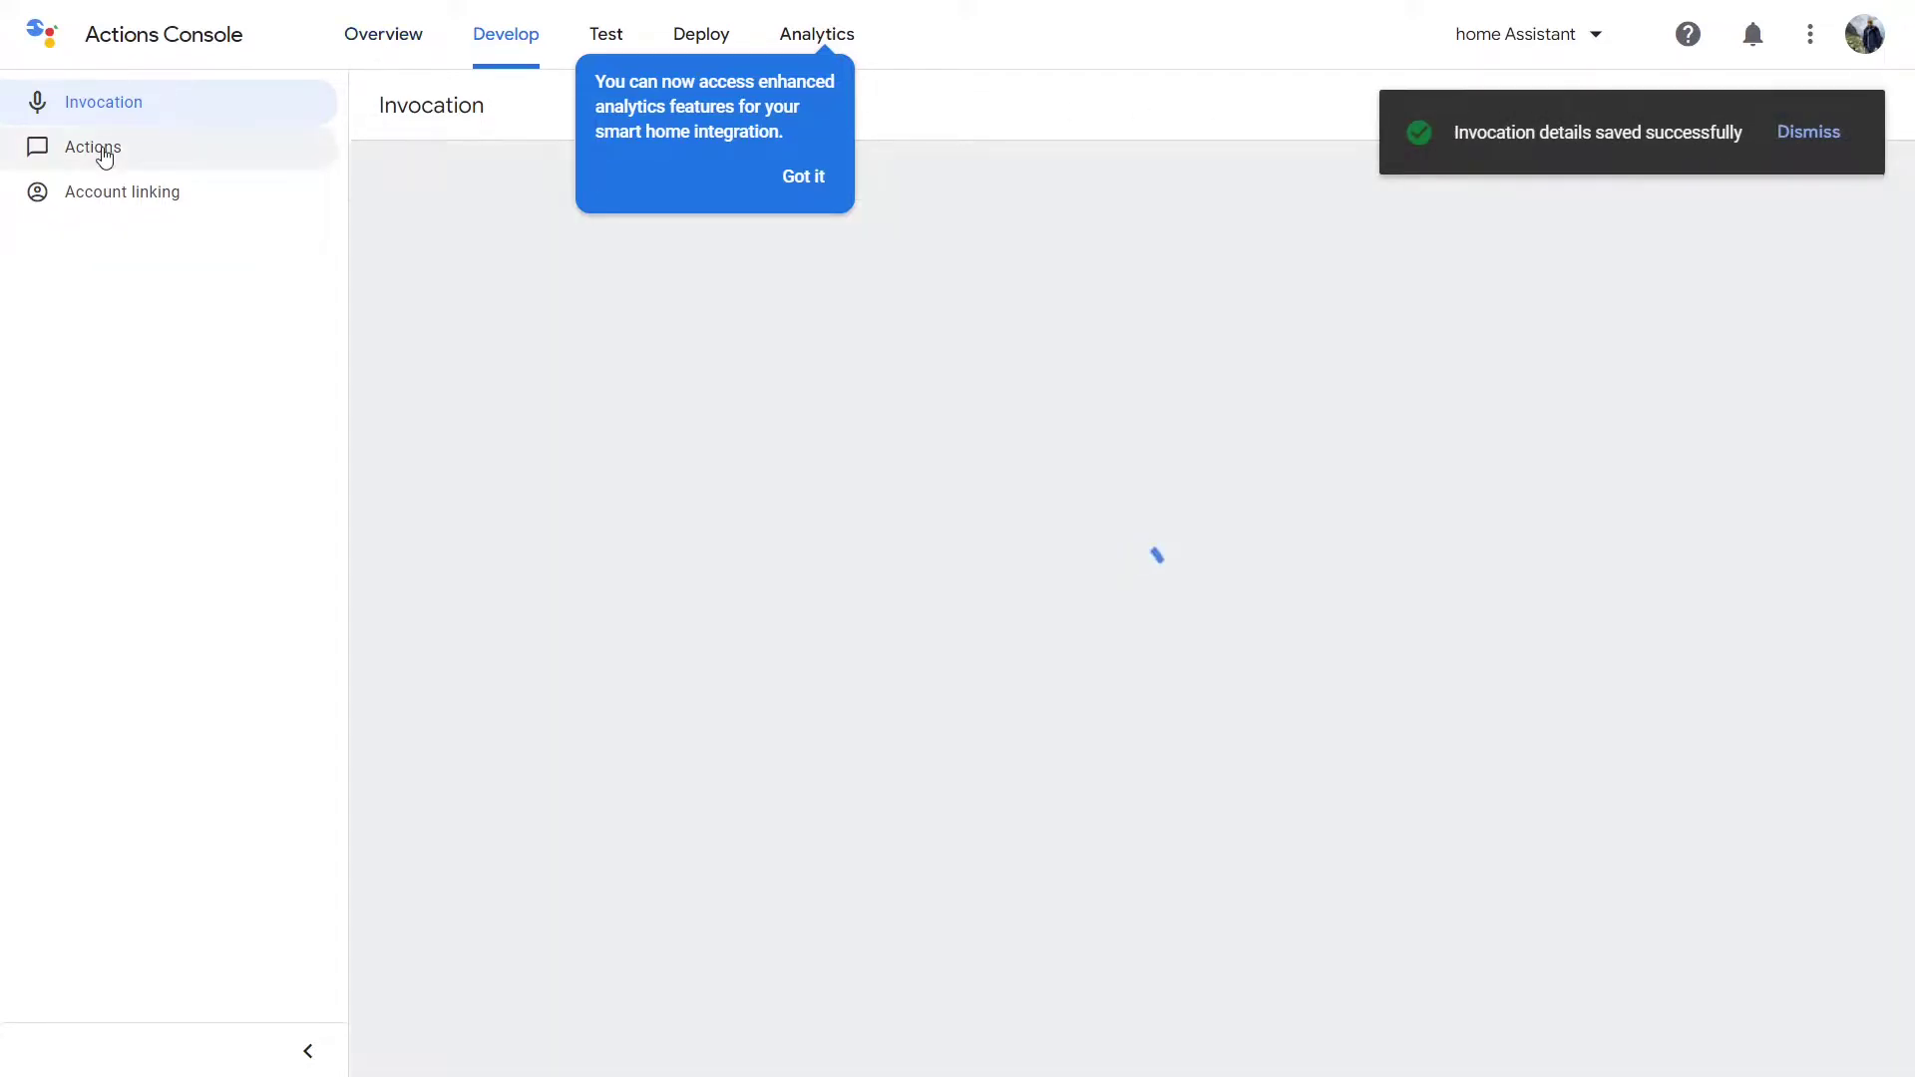
click(804, 177)
click(680, 397)
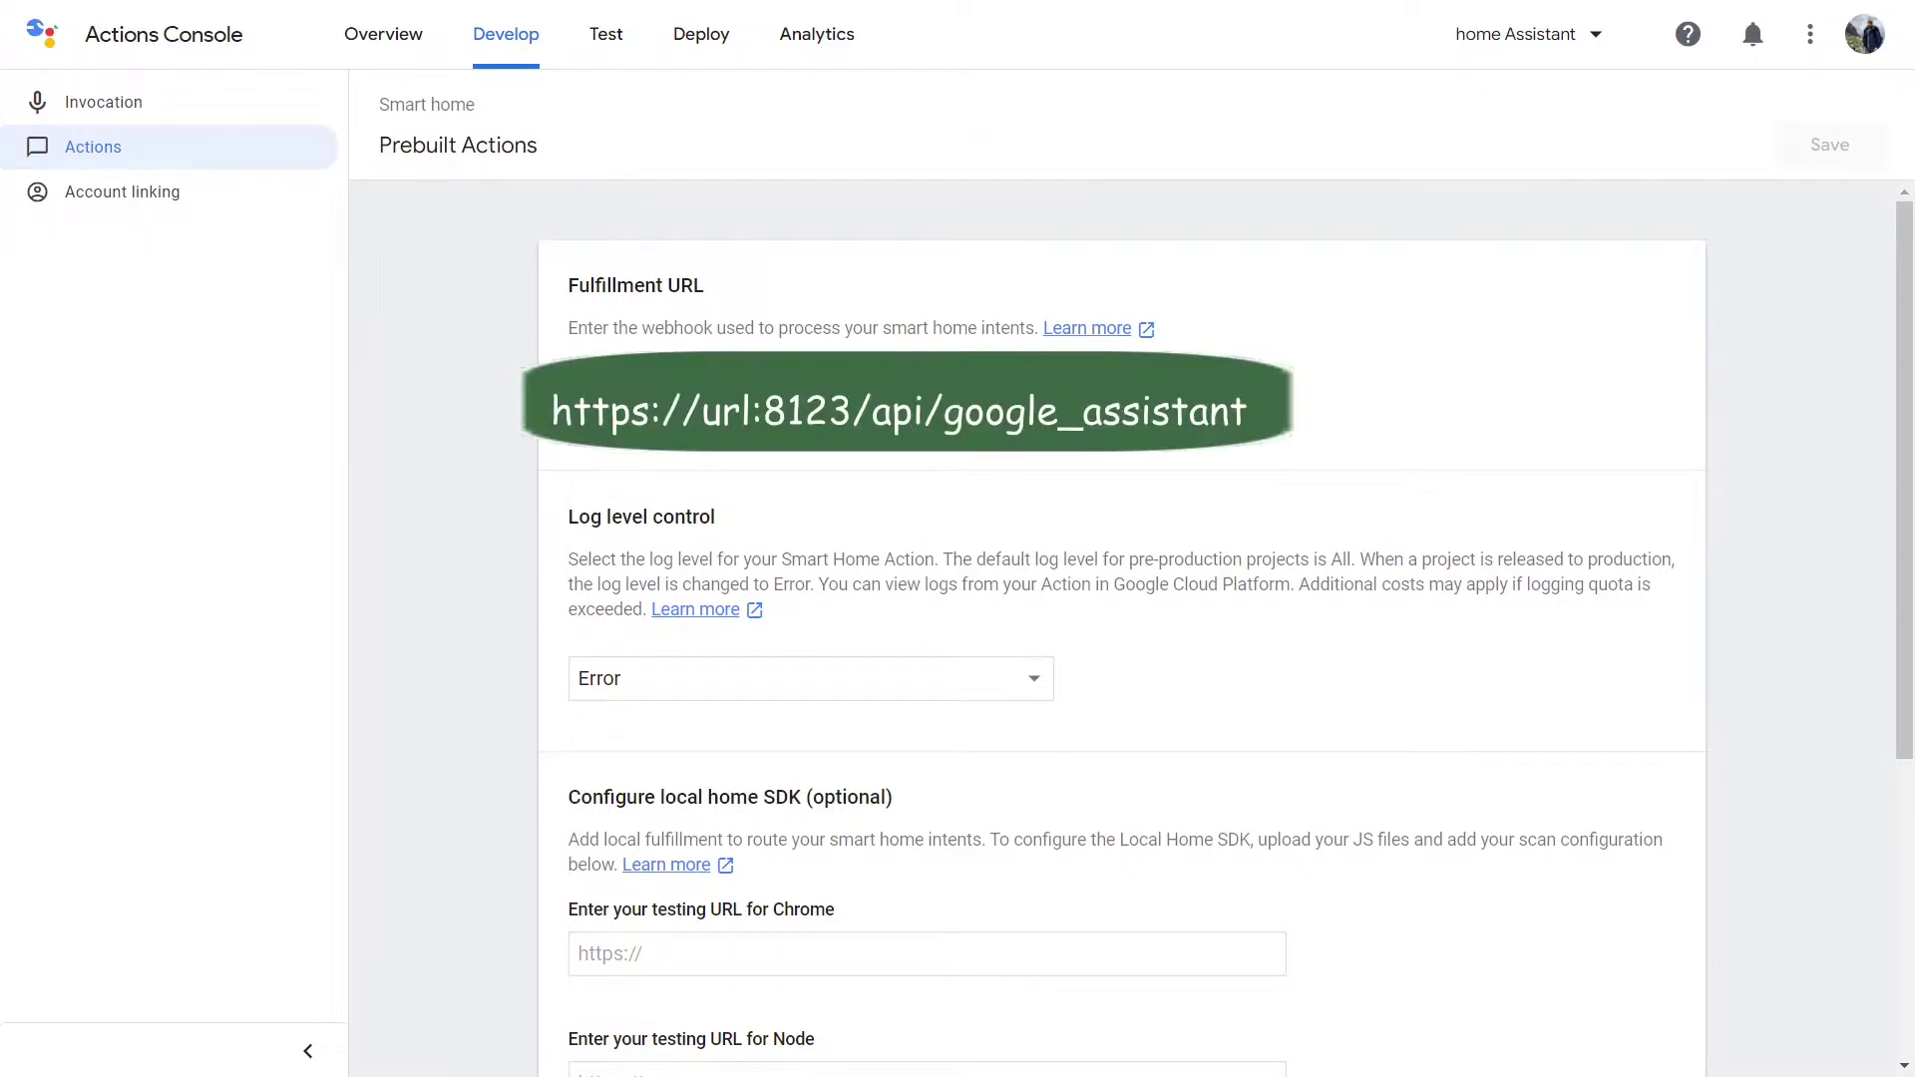
key(ctrl+v)
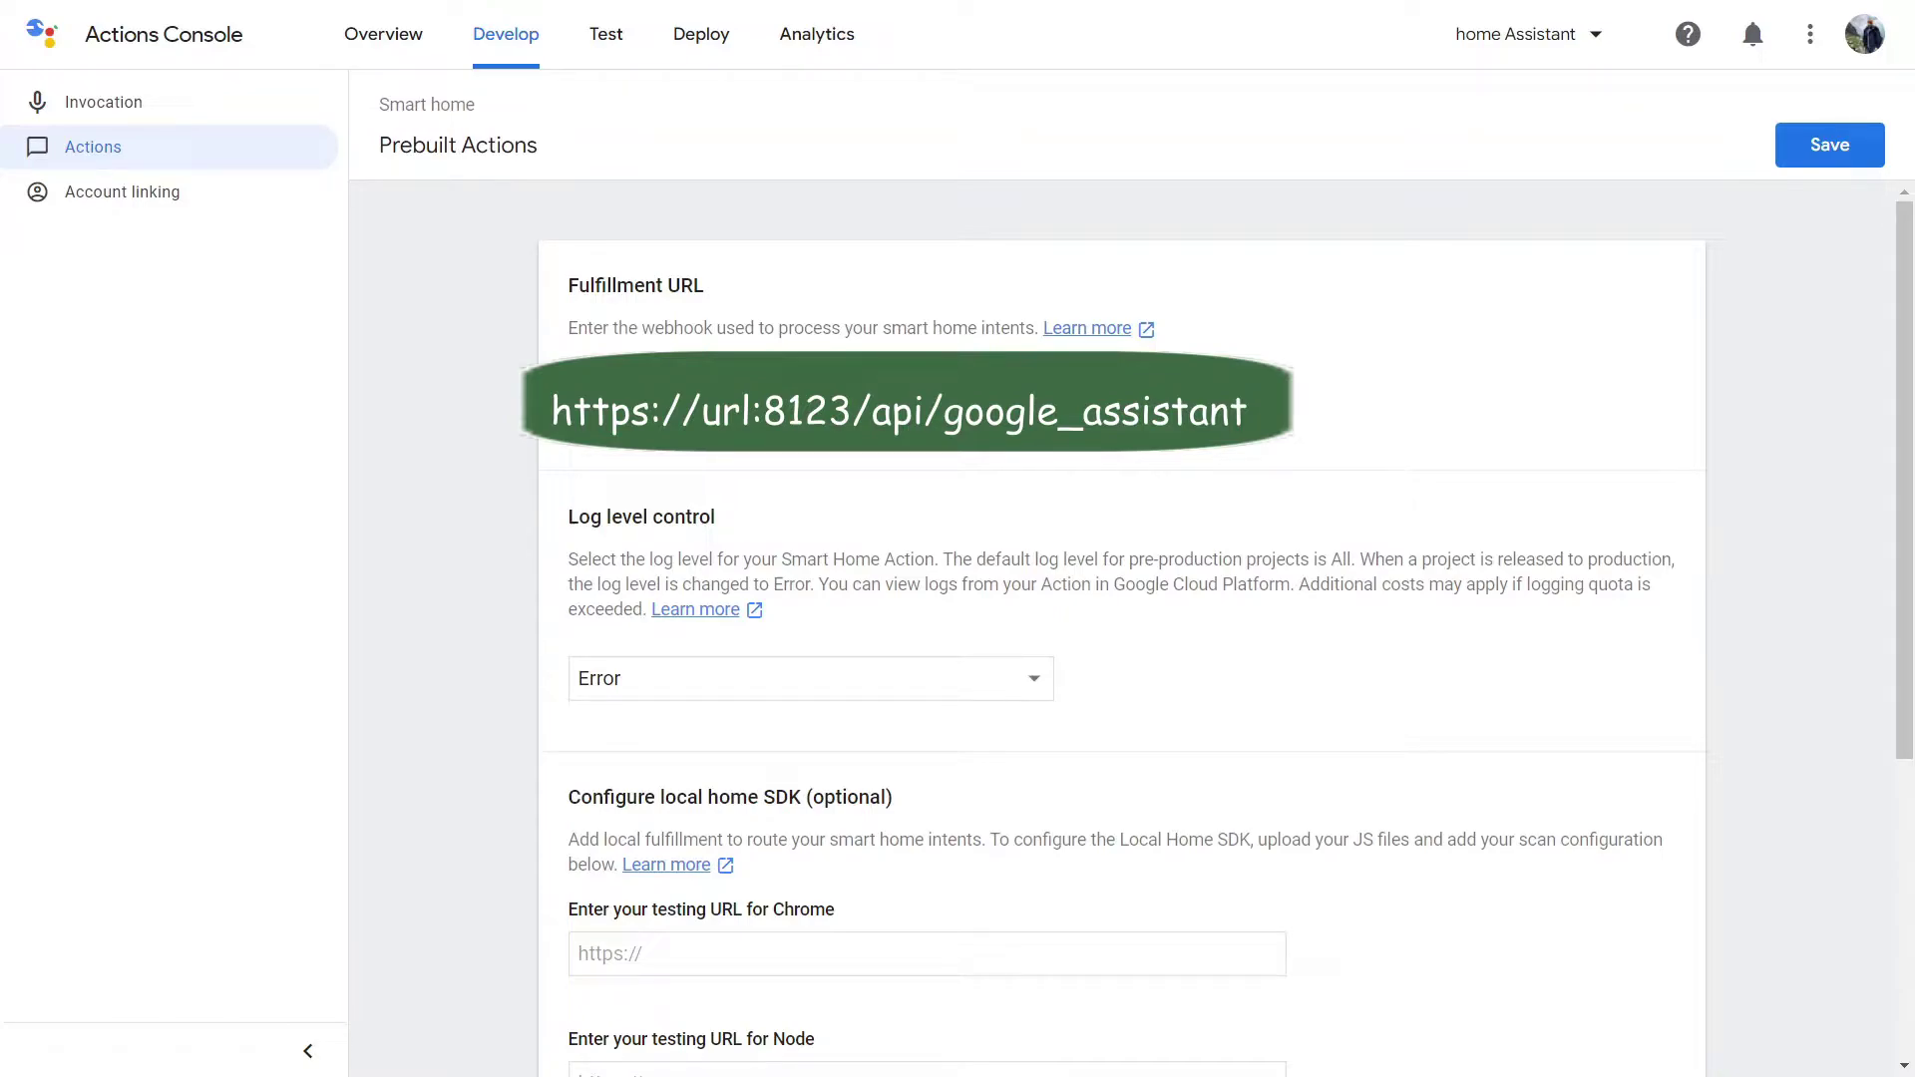
click(1829, 145)
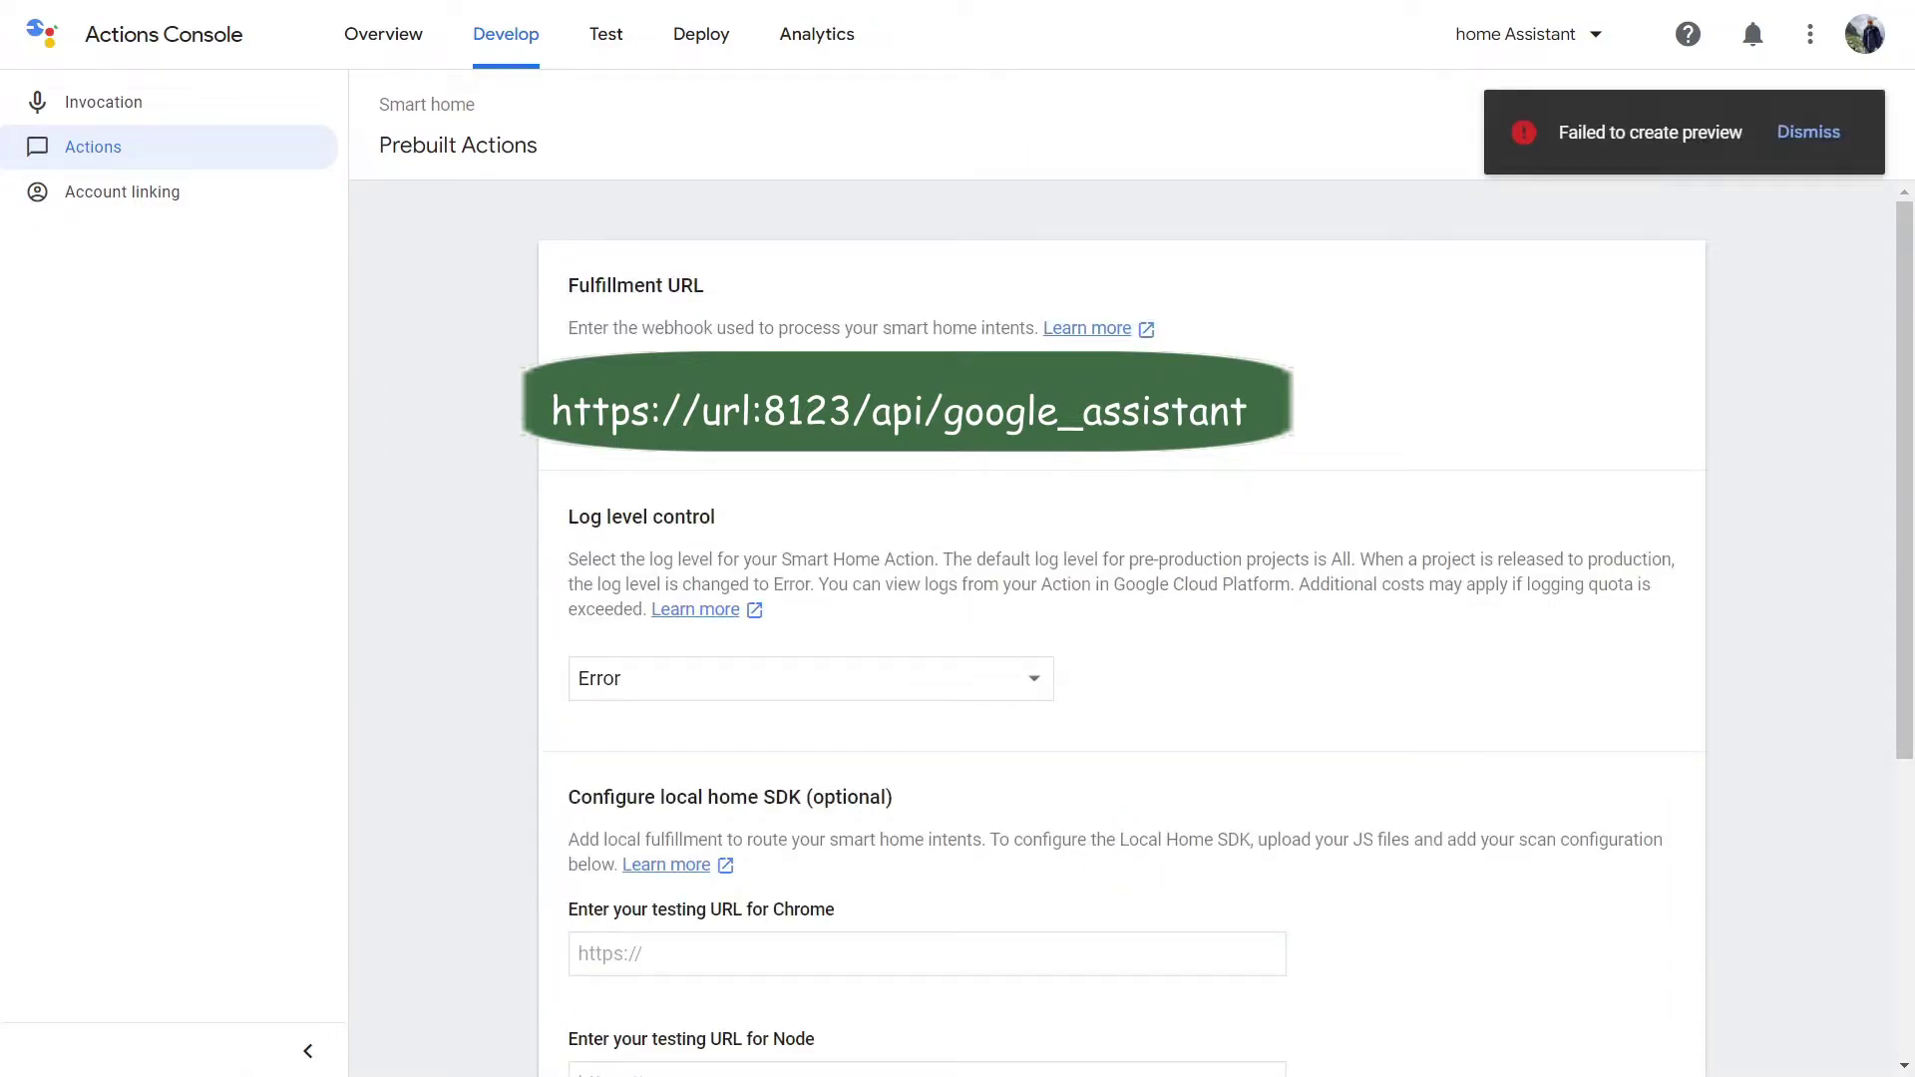
click(1807, 133)
Go to the Account linking settings, discarding unsaved changes.
click(118, 199)
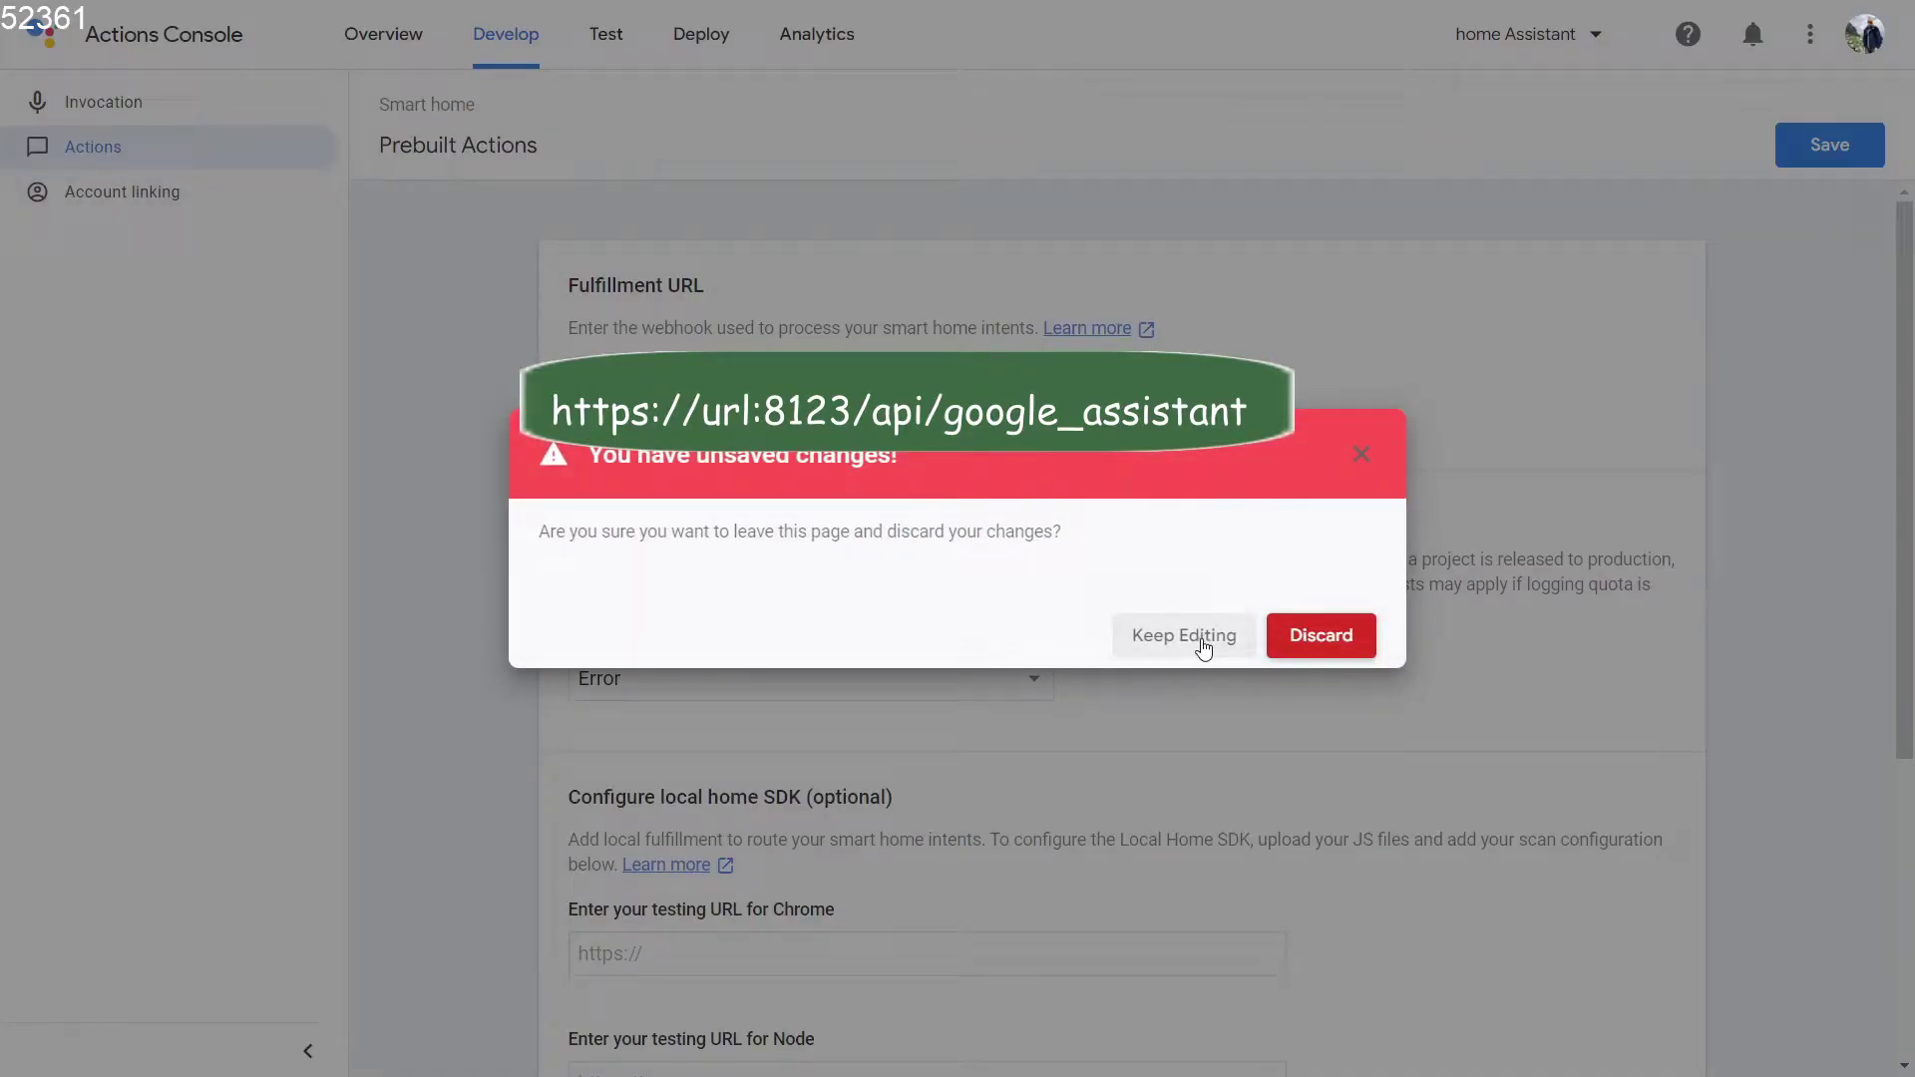
click(1324, 650)
click(103, 163)
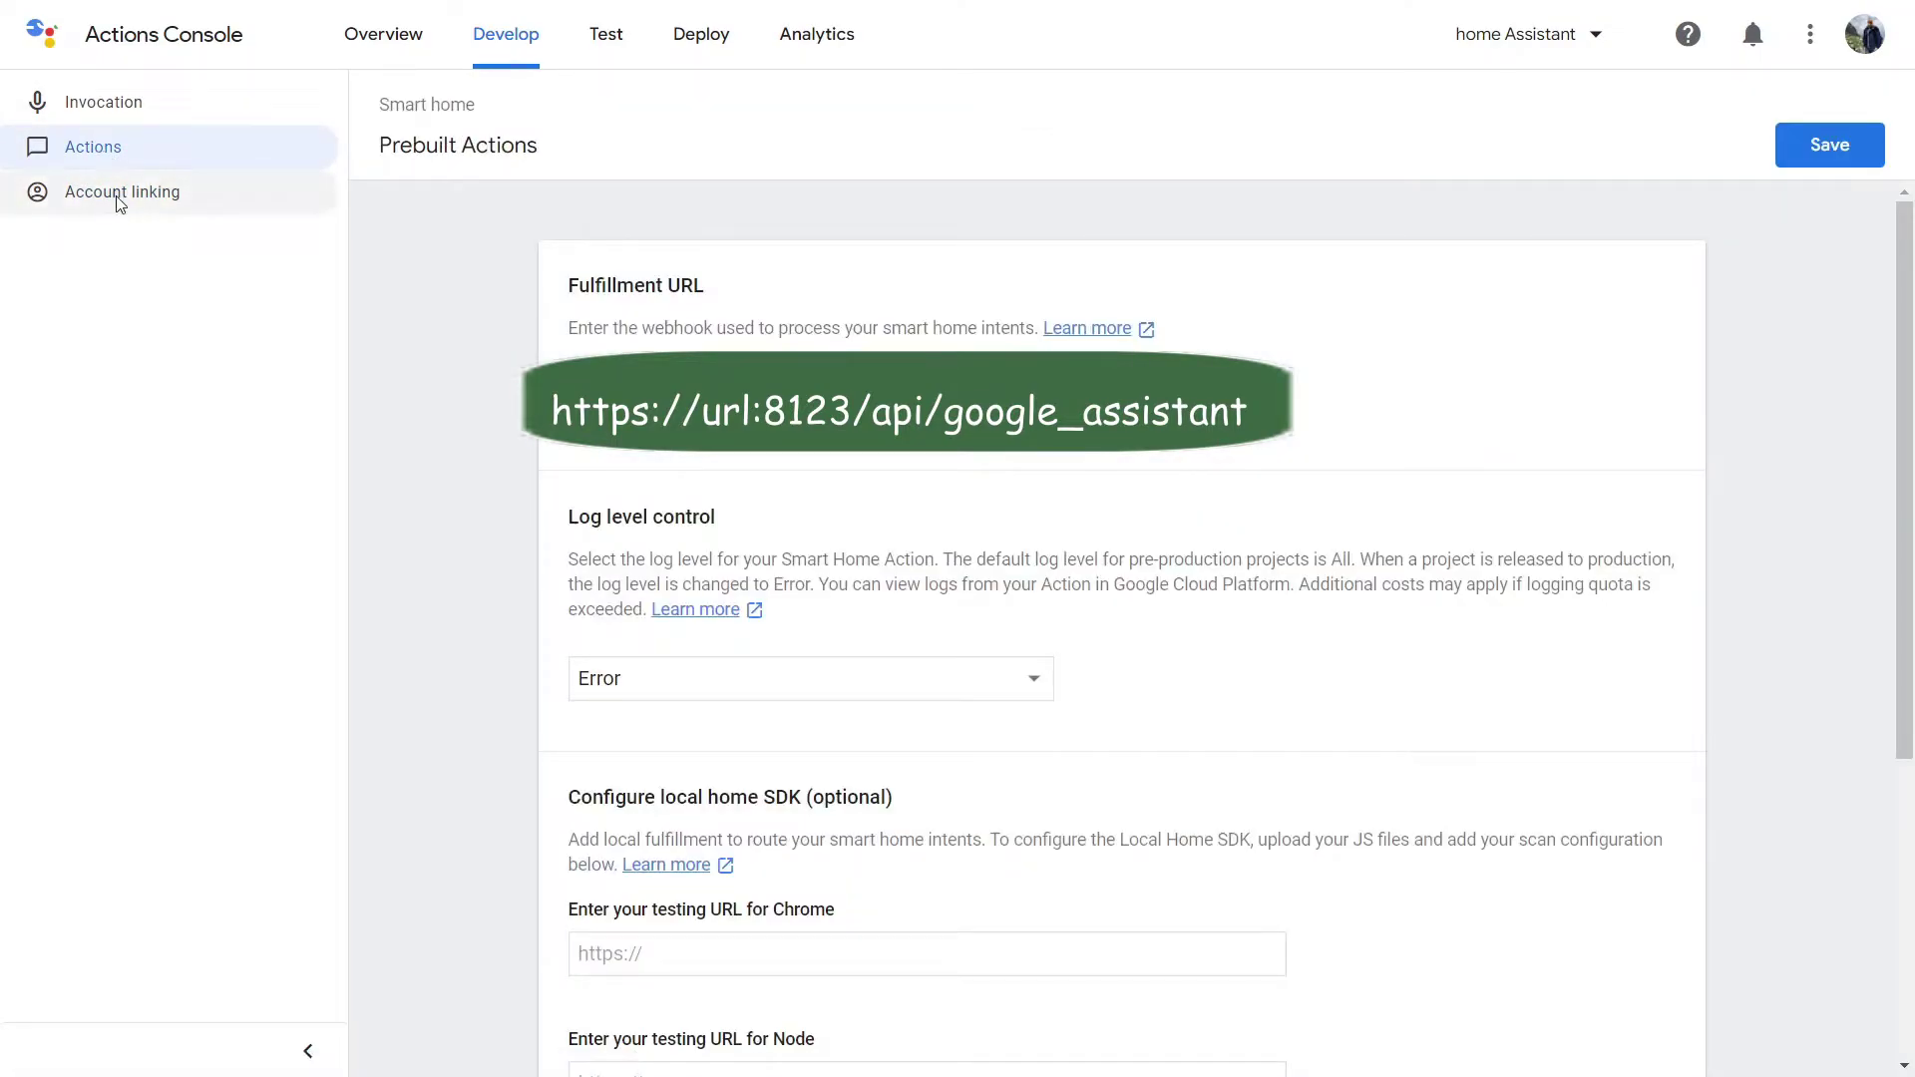
click(116, 193)
click(1320, 639)
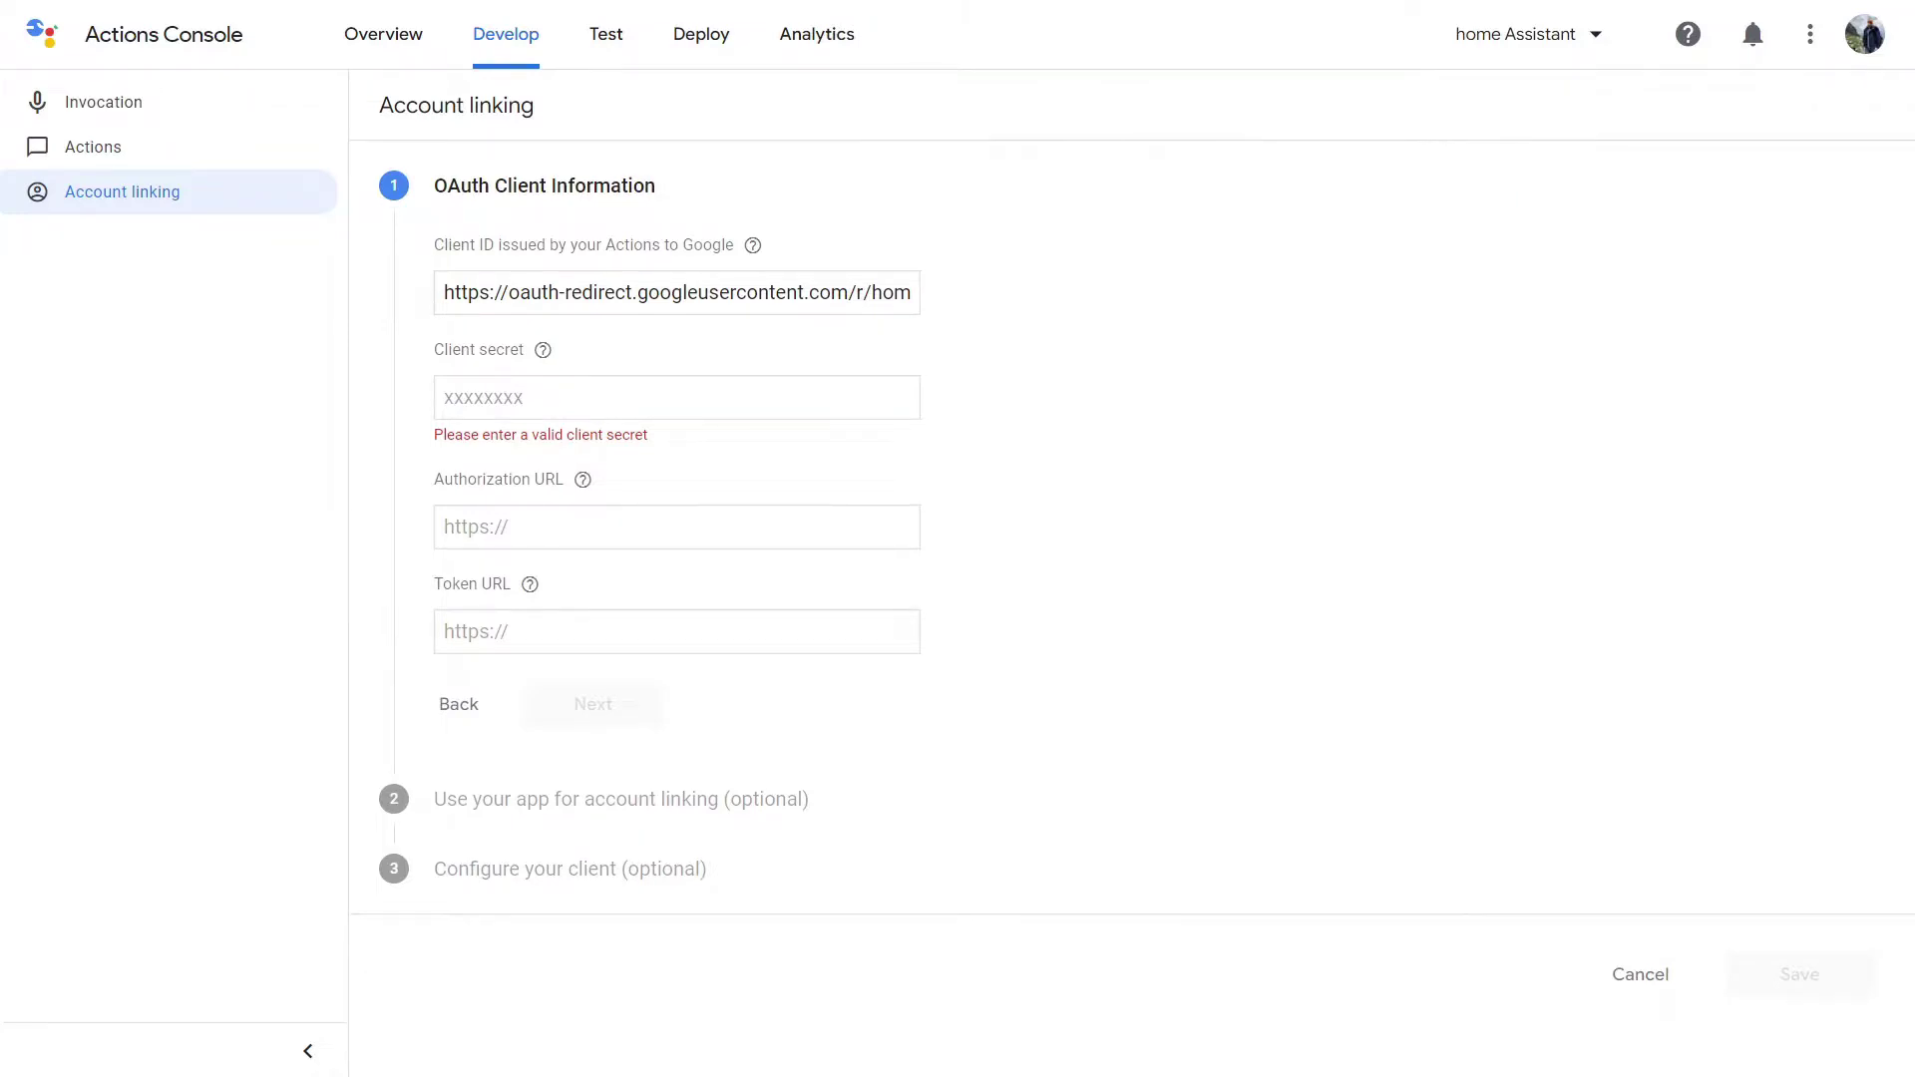
Enter the client secret plus Home Assistant's /auth/authorize and /auth/token URLs, skipping app-based linking.
click(504, 389)
text(•••••••••)
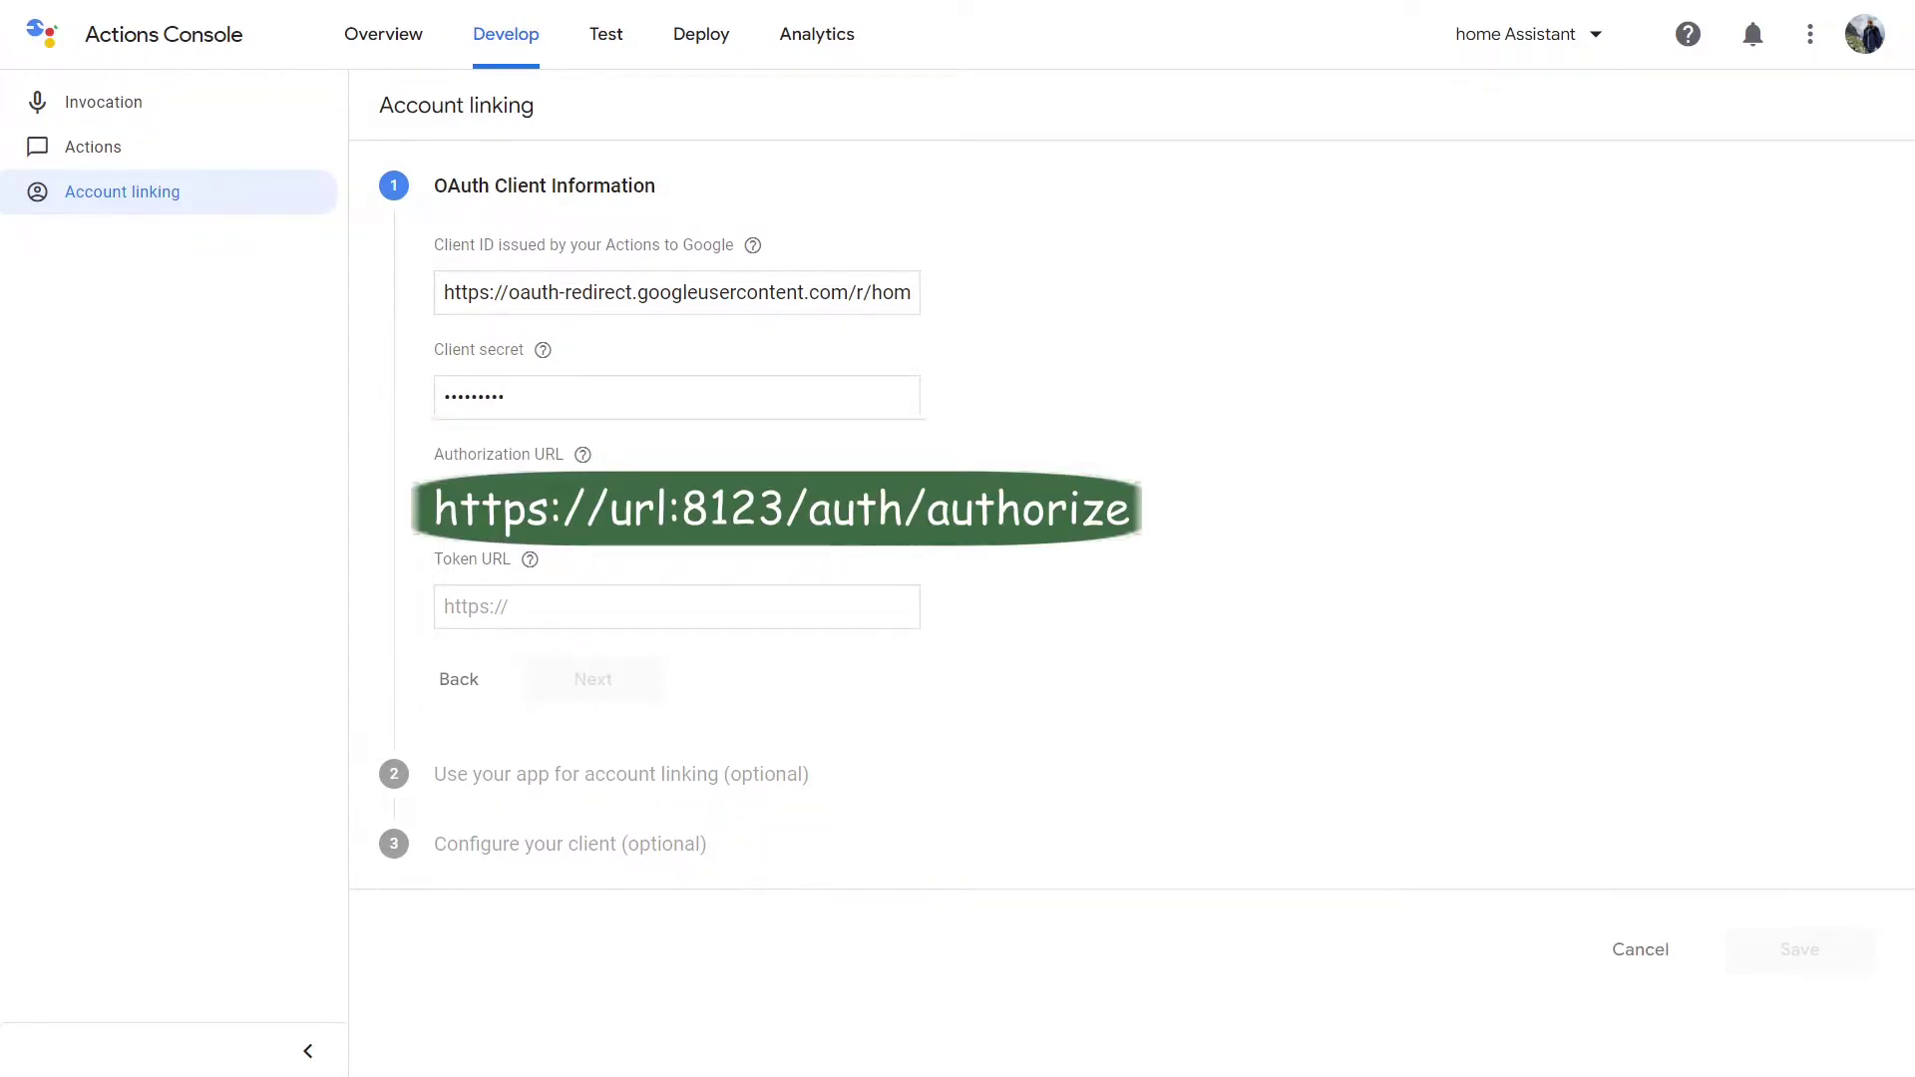
click(698, 502)
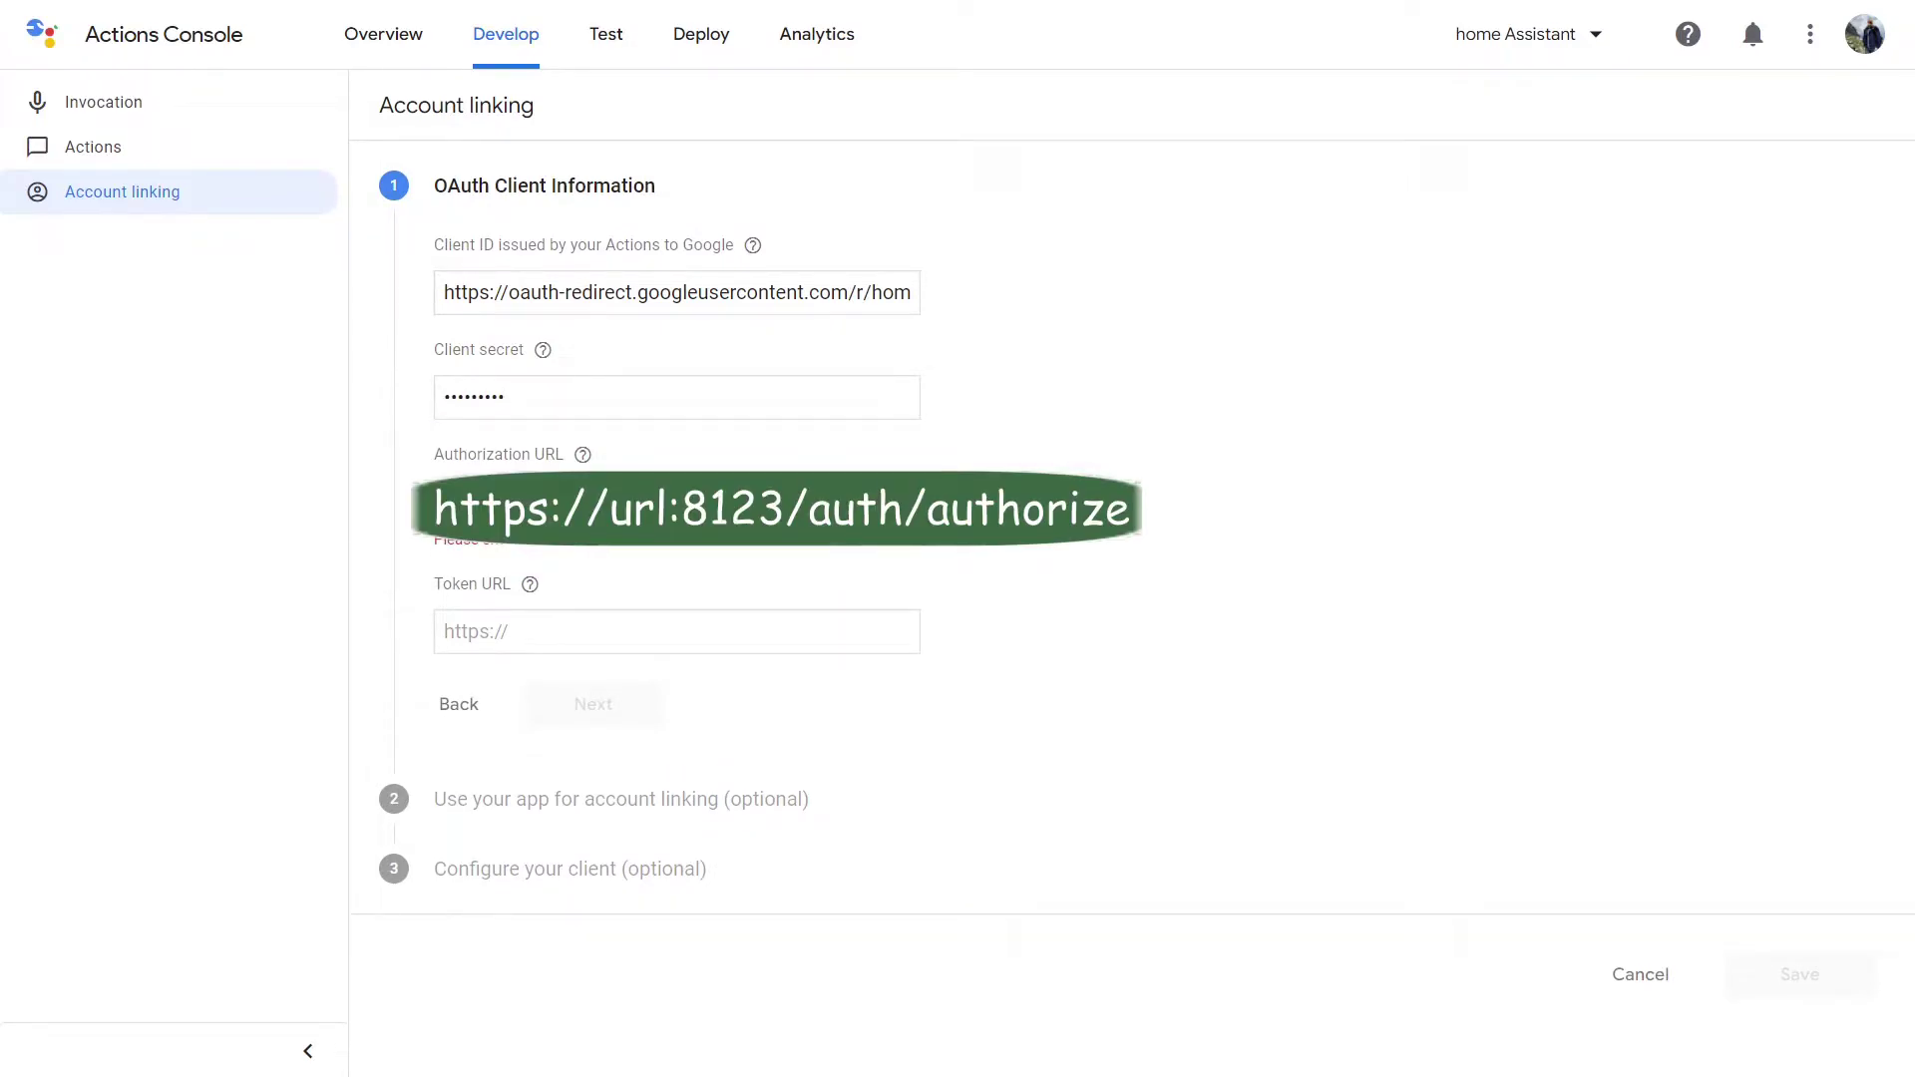
text(https://url:8123/auth/authorize)
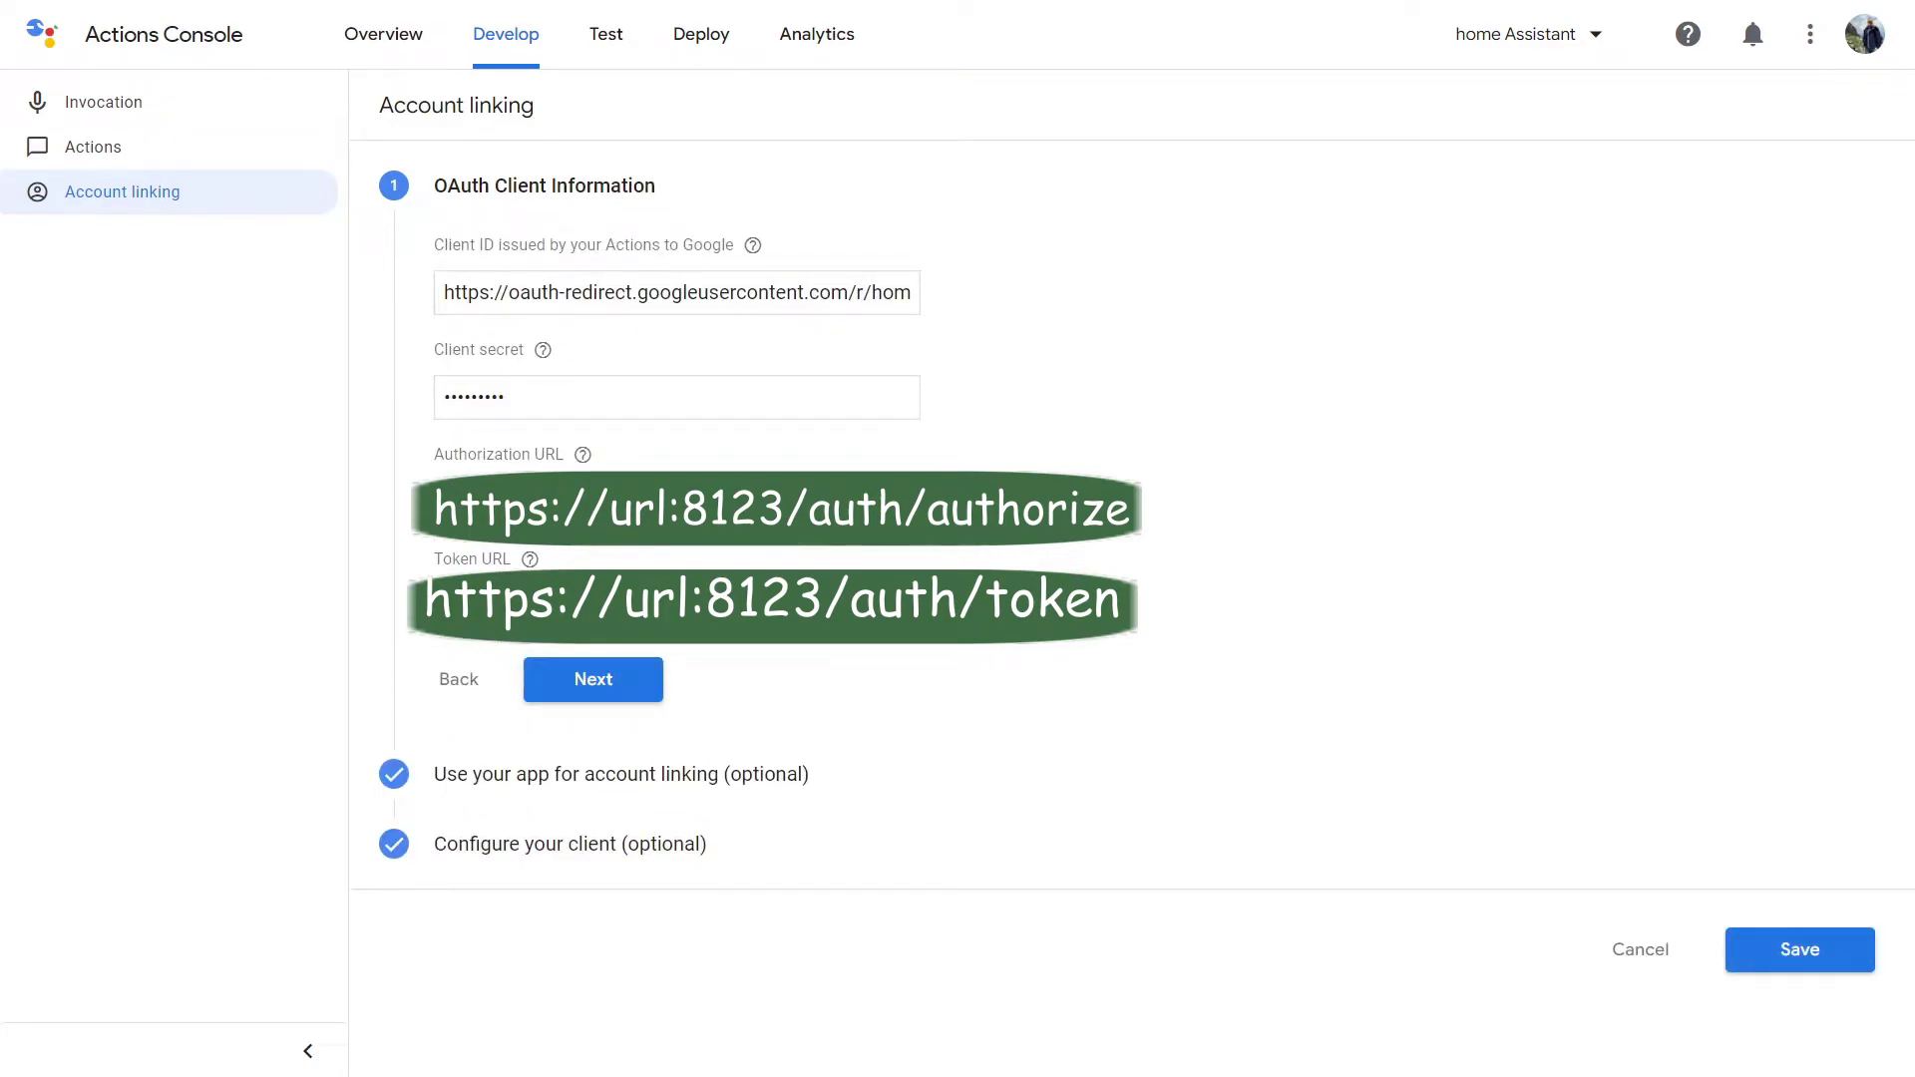
click(561, 688)
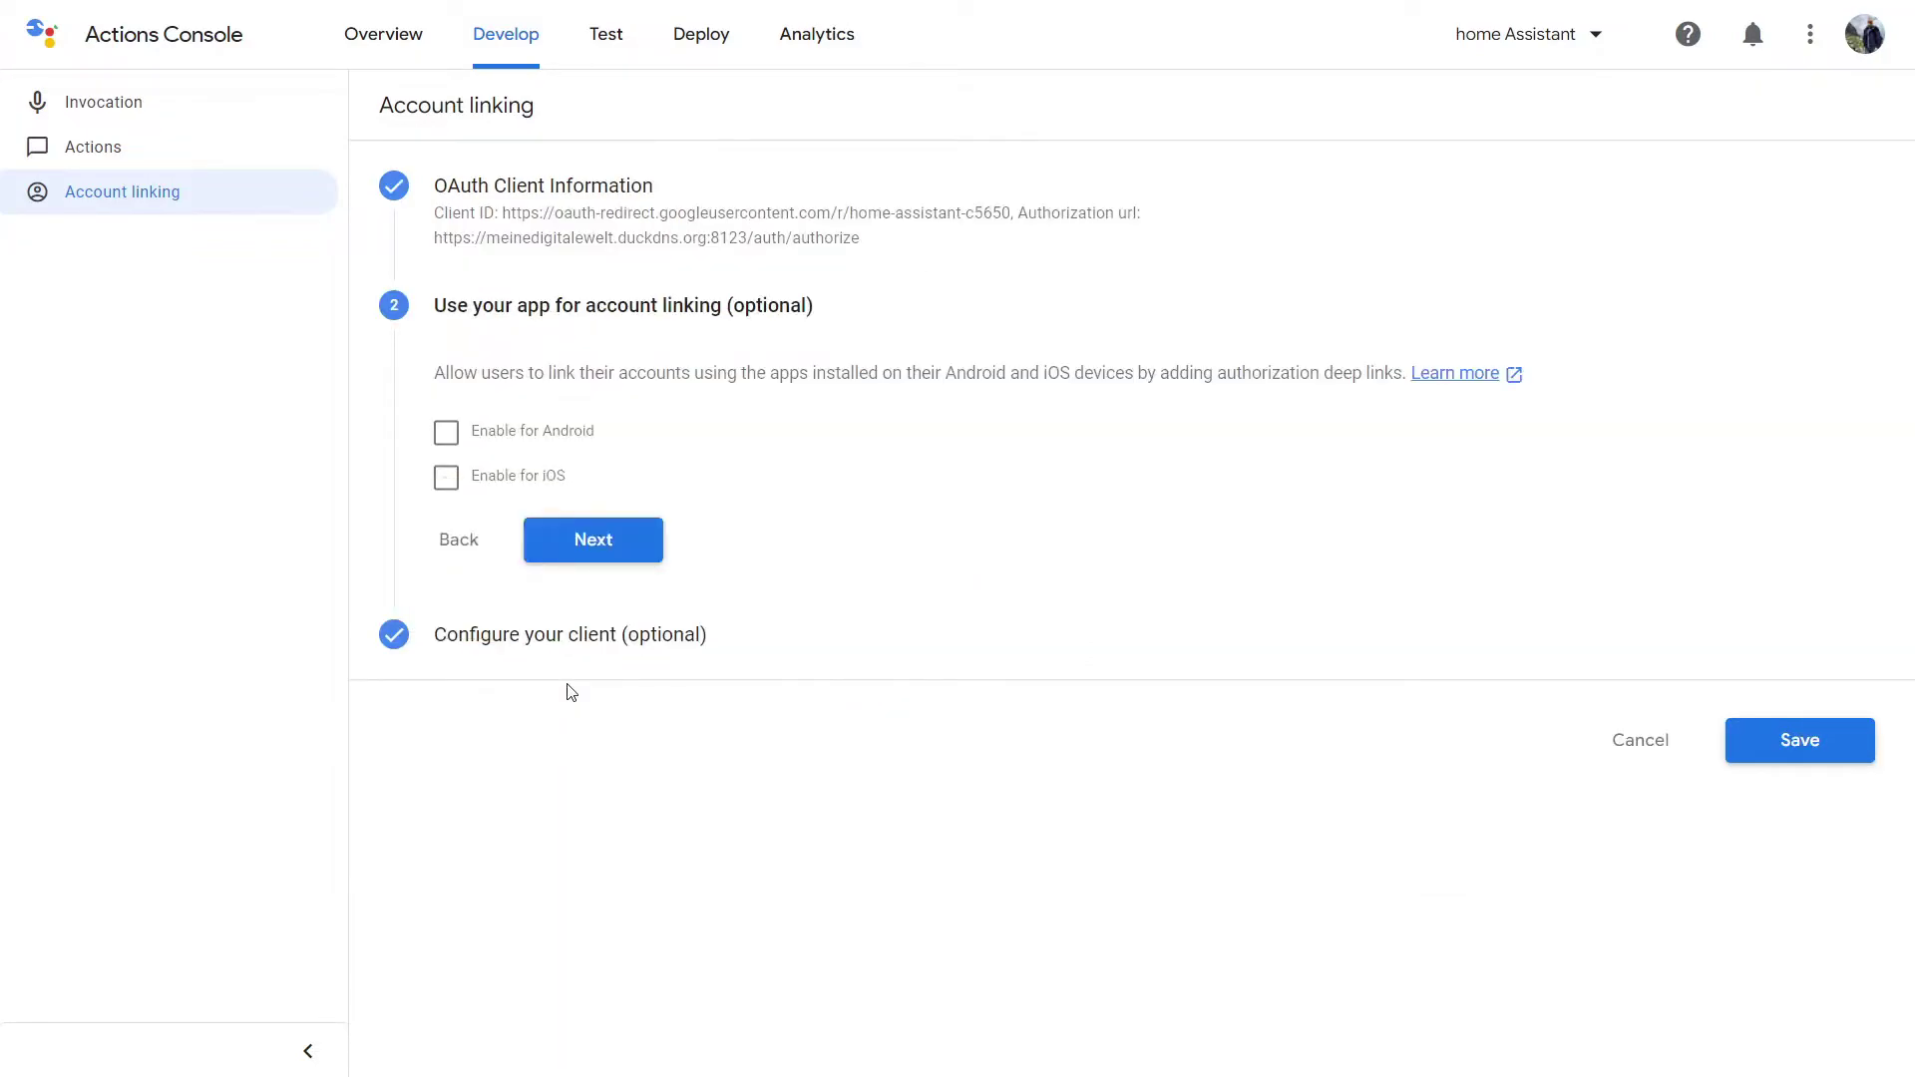
click(589, 540)
Add the scopes email and name and save the account linking settings.
click(493, 481)
text(email)
click(518, 540)
click(517, 530)
text(name)
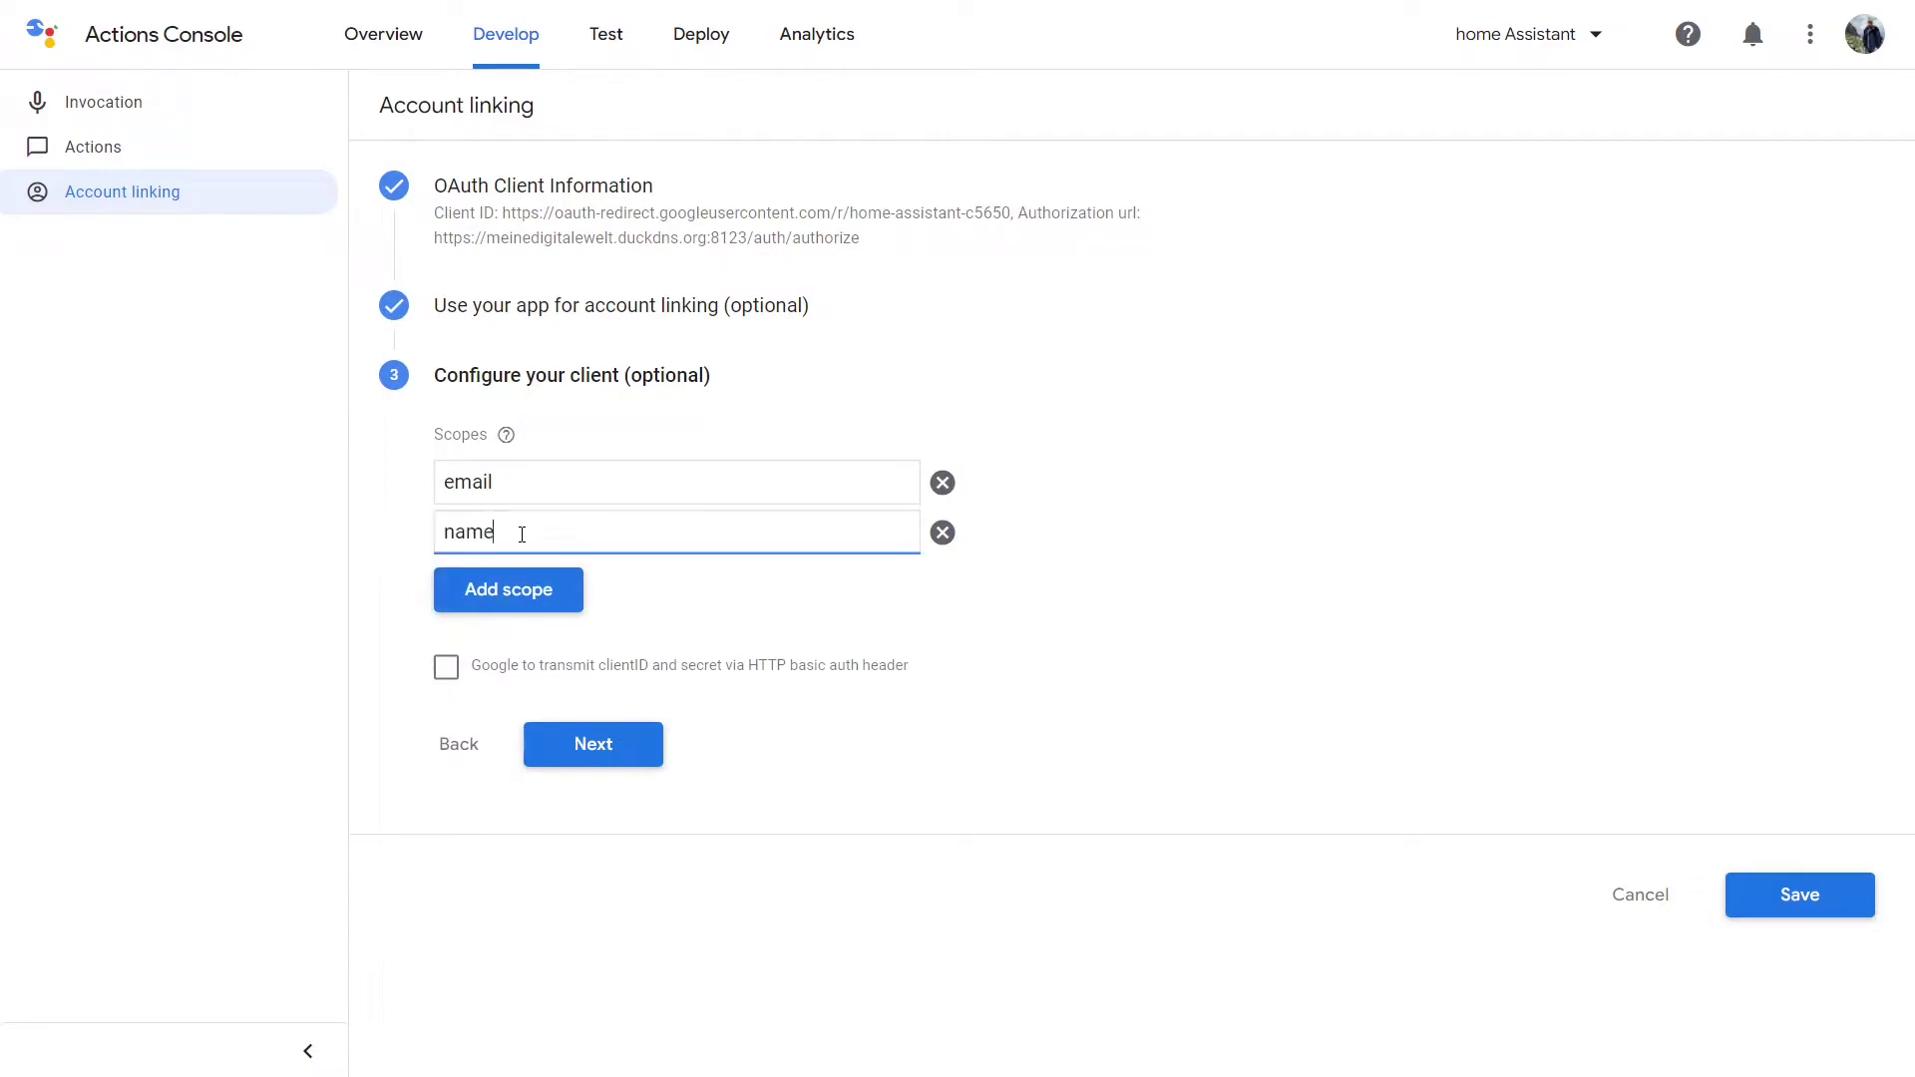
click(504, 584)
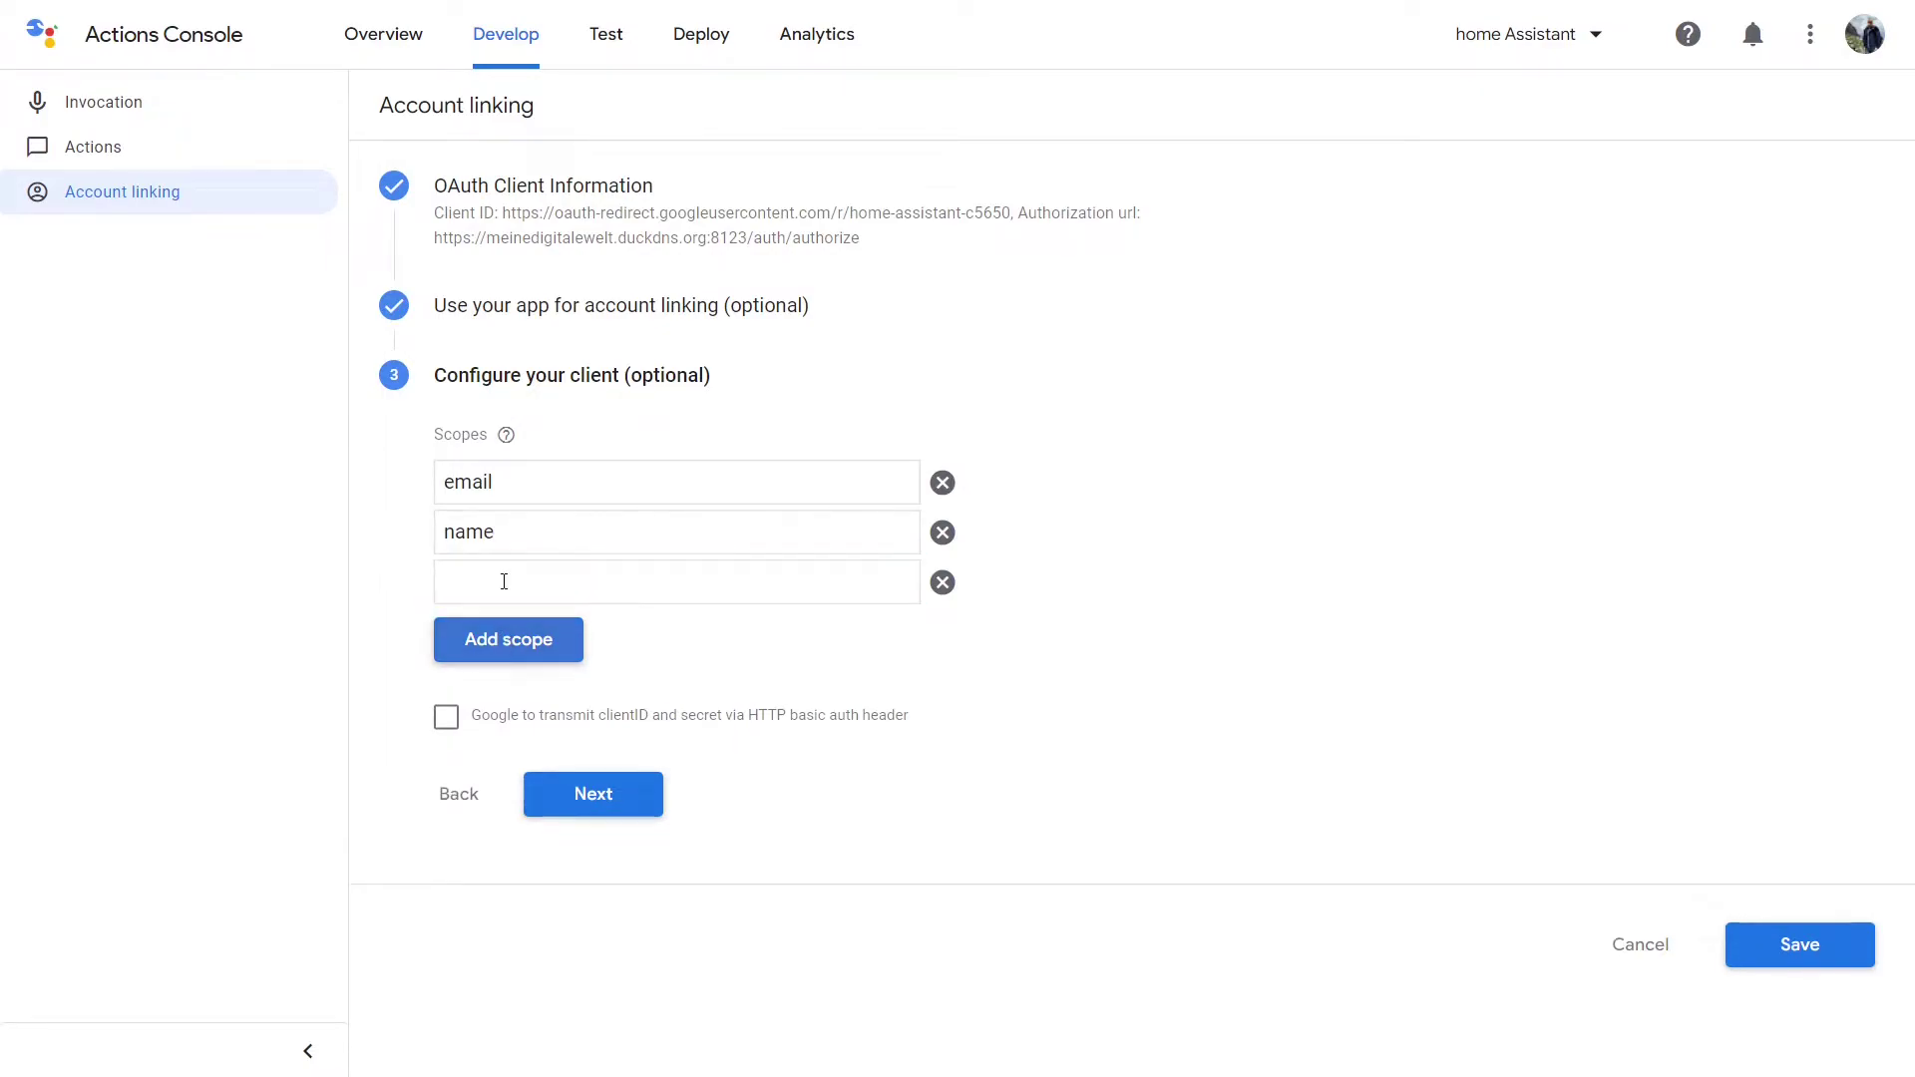
click(599, 804)
click(1771, 507)
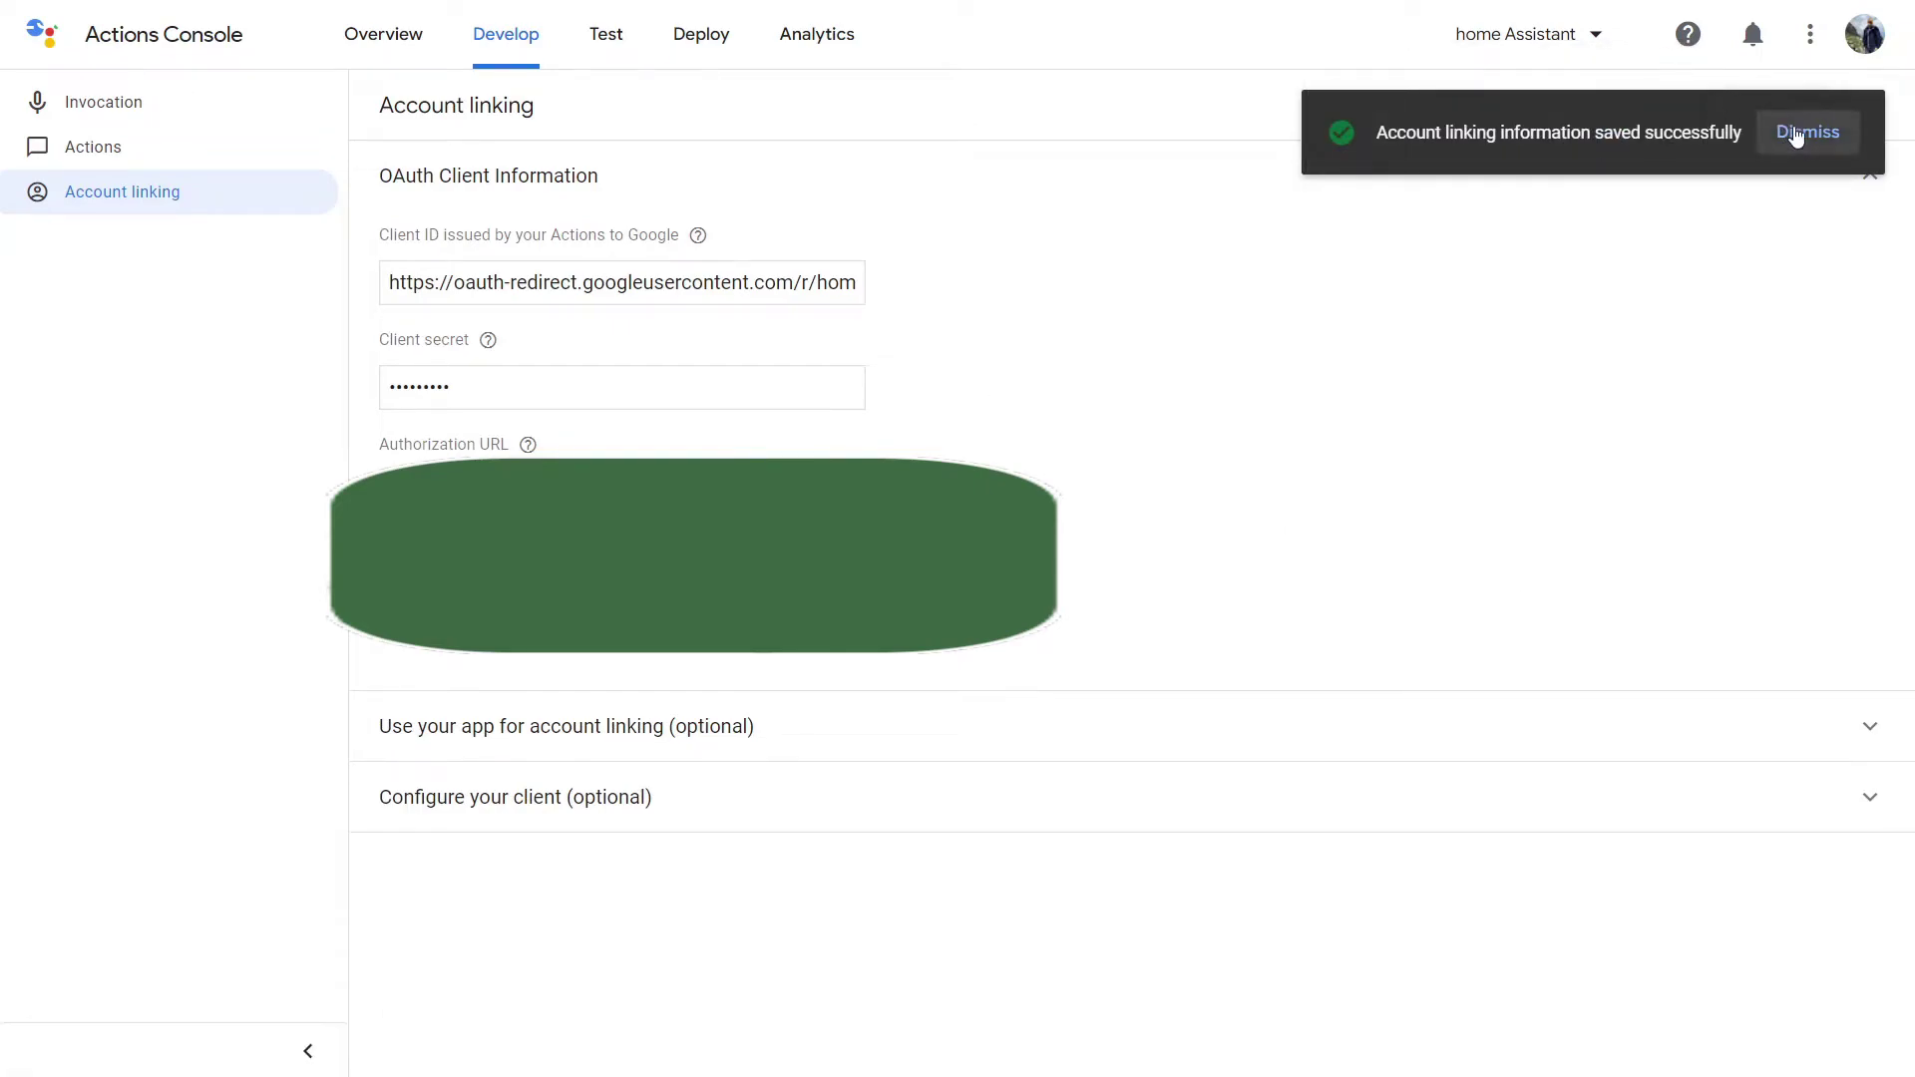
click(1807, 131)
Save the smart home Action settings with the log level kept at All.
click(1666, 104)
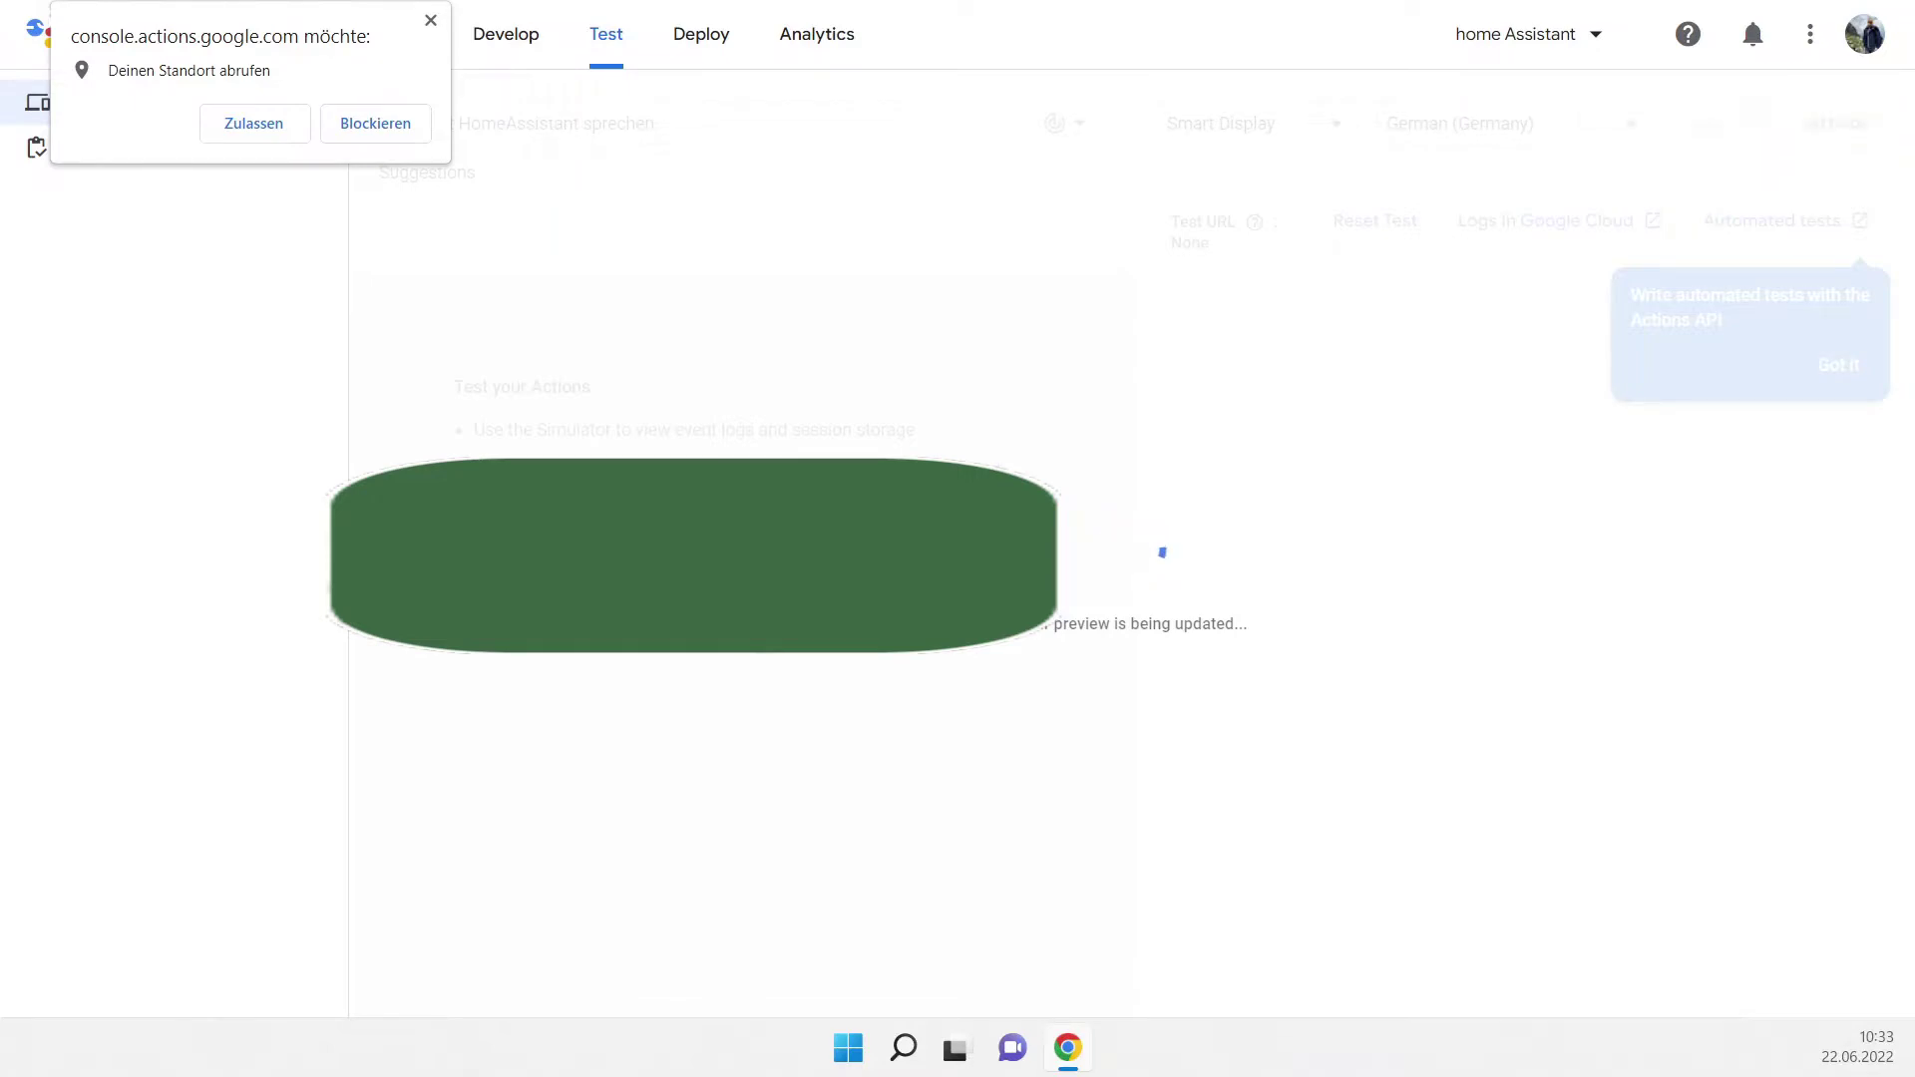
click(435, 21)
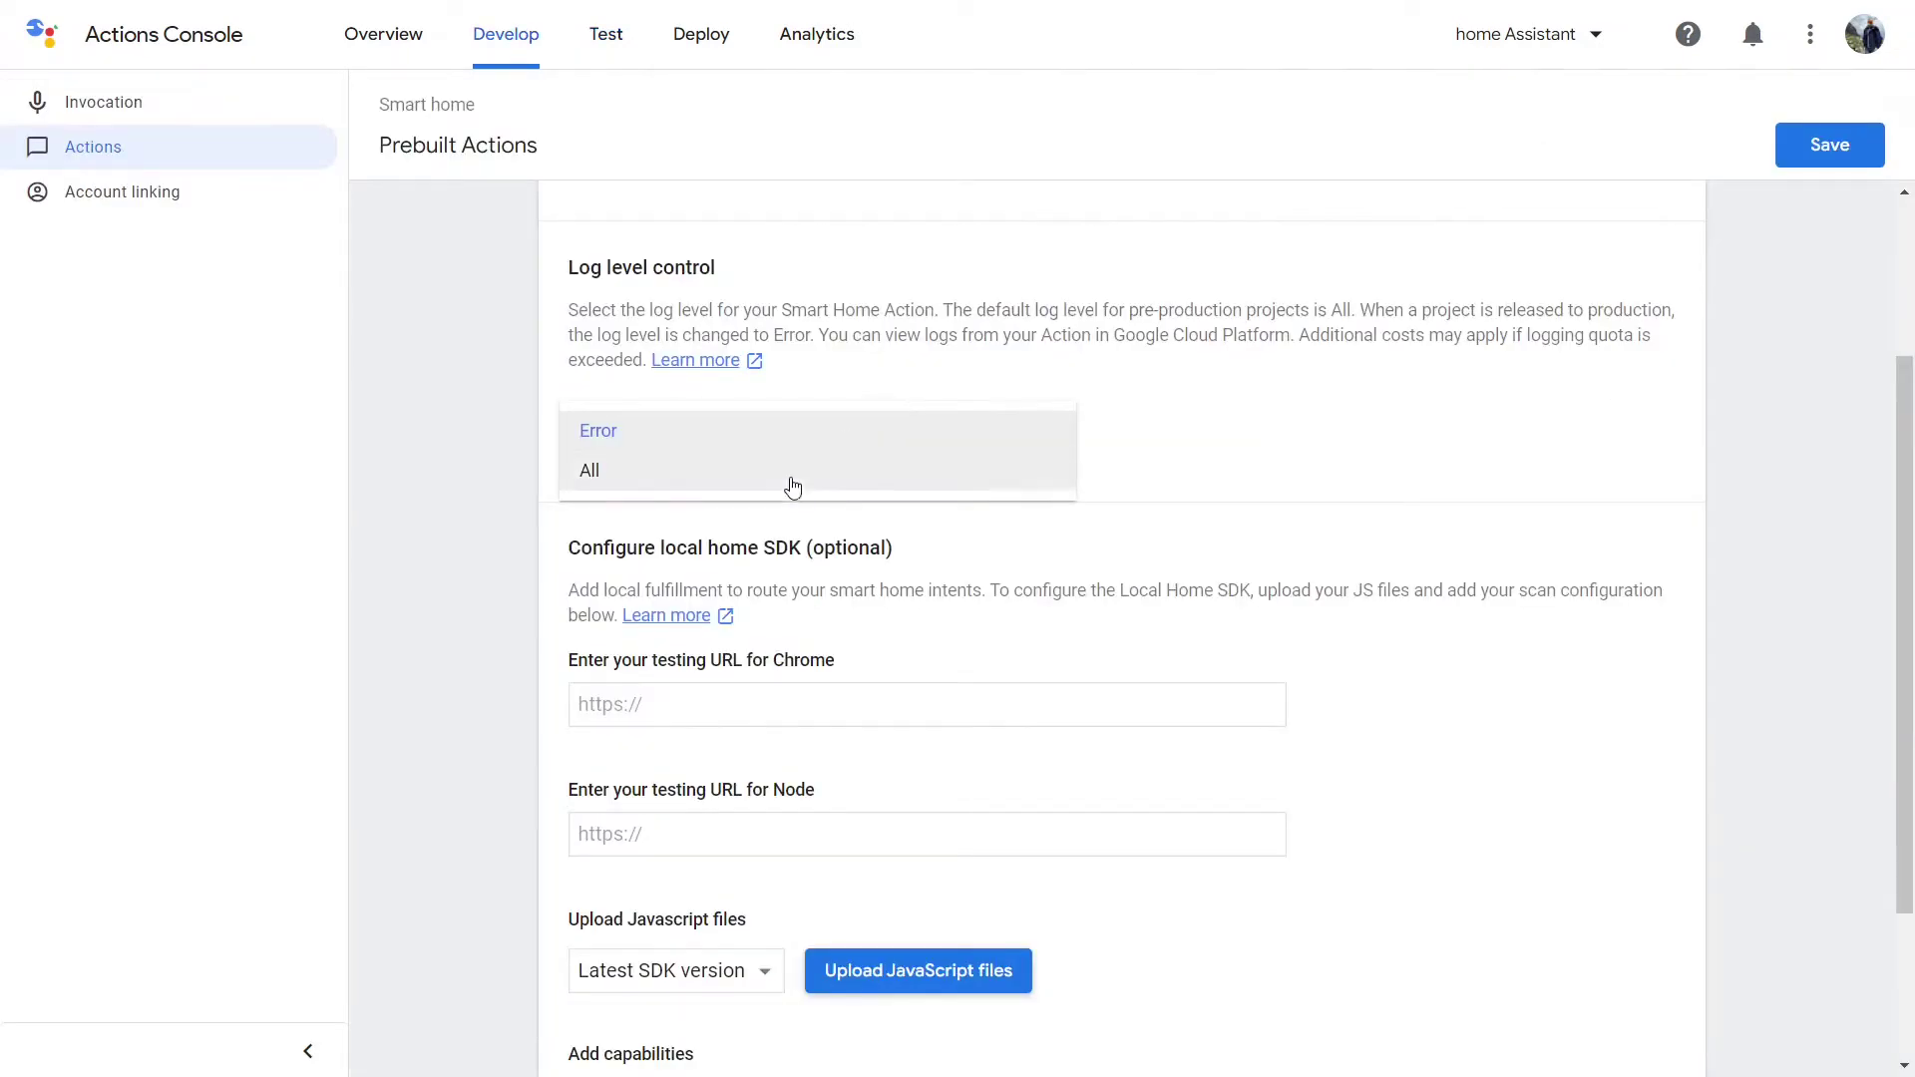
click(794, 486)
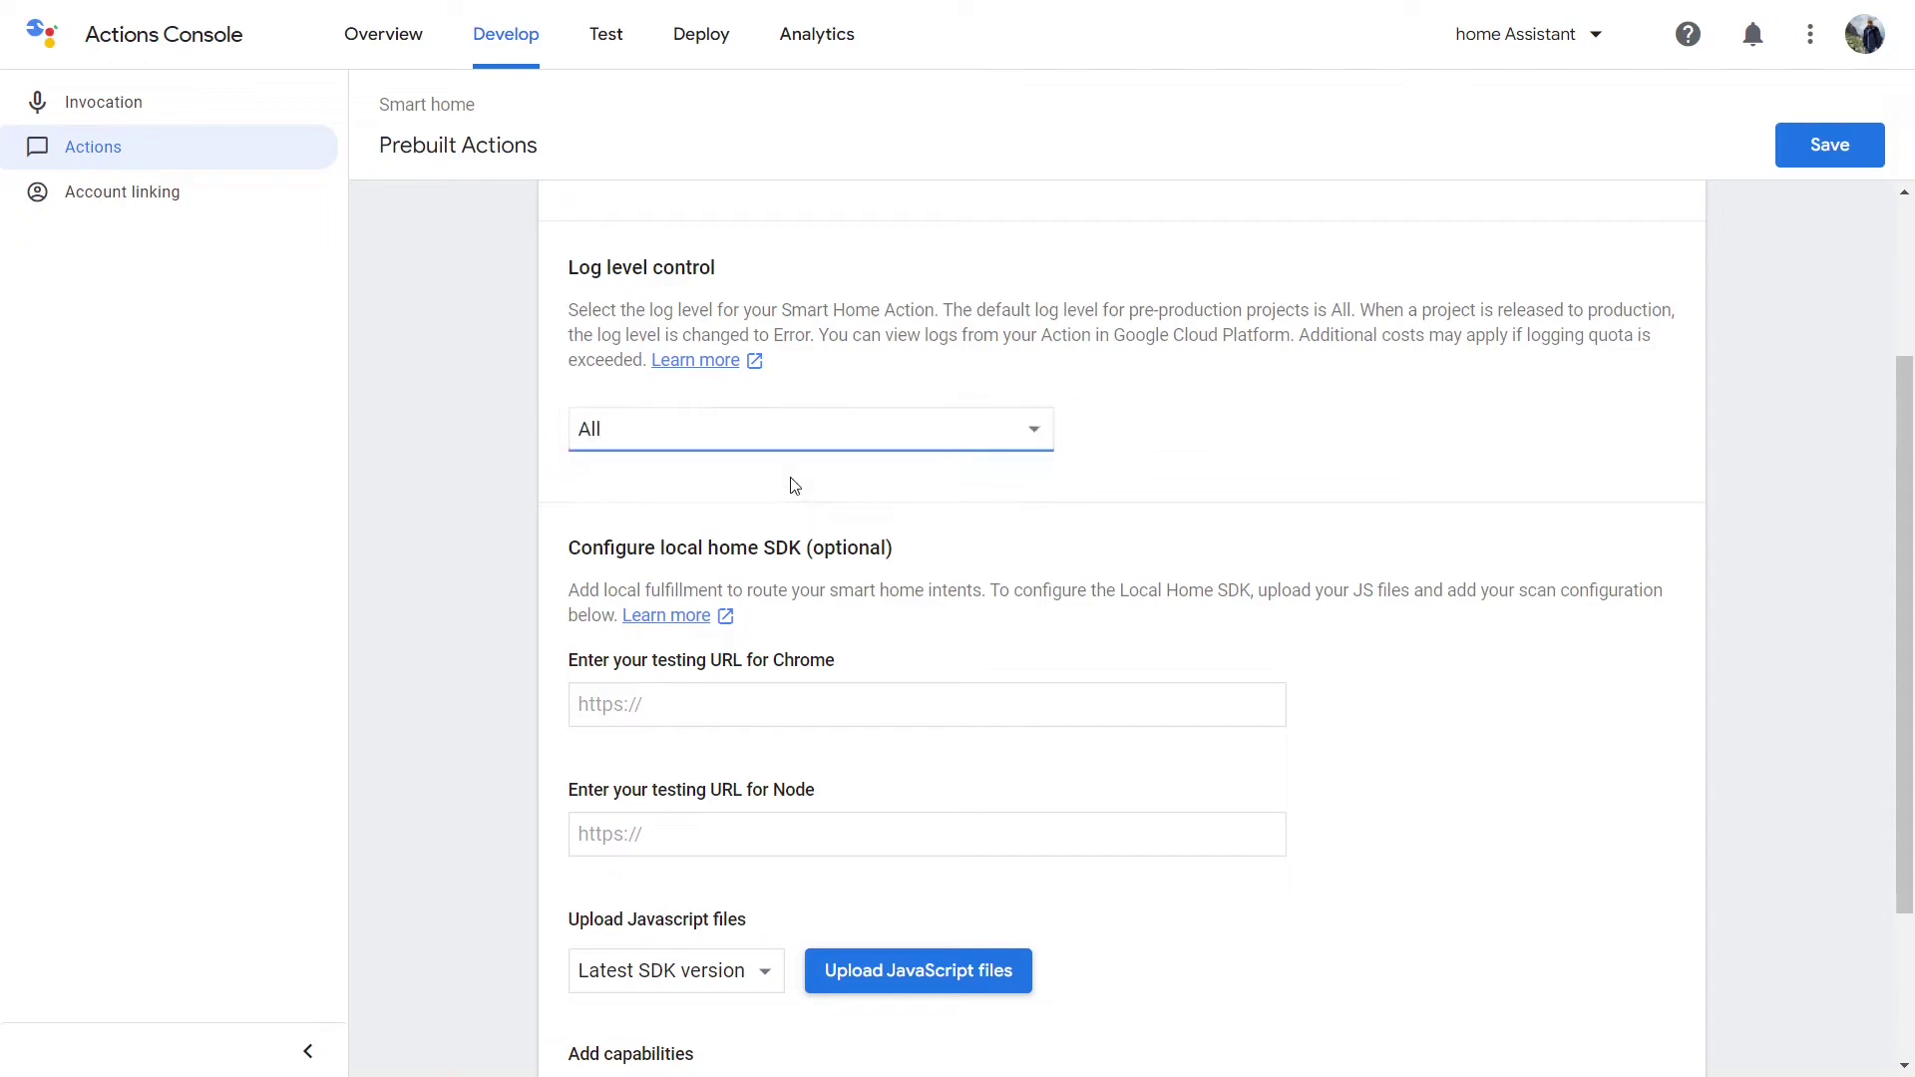
scroll(766, 699, down, 3)
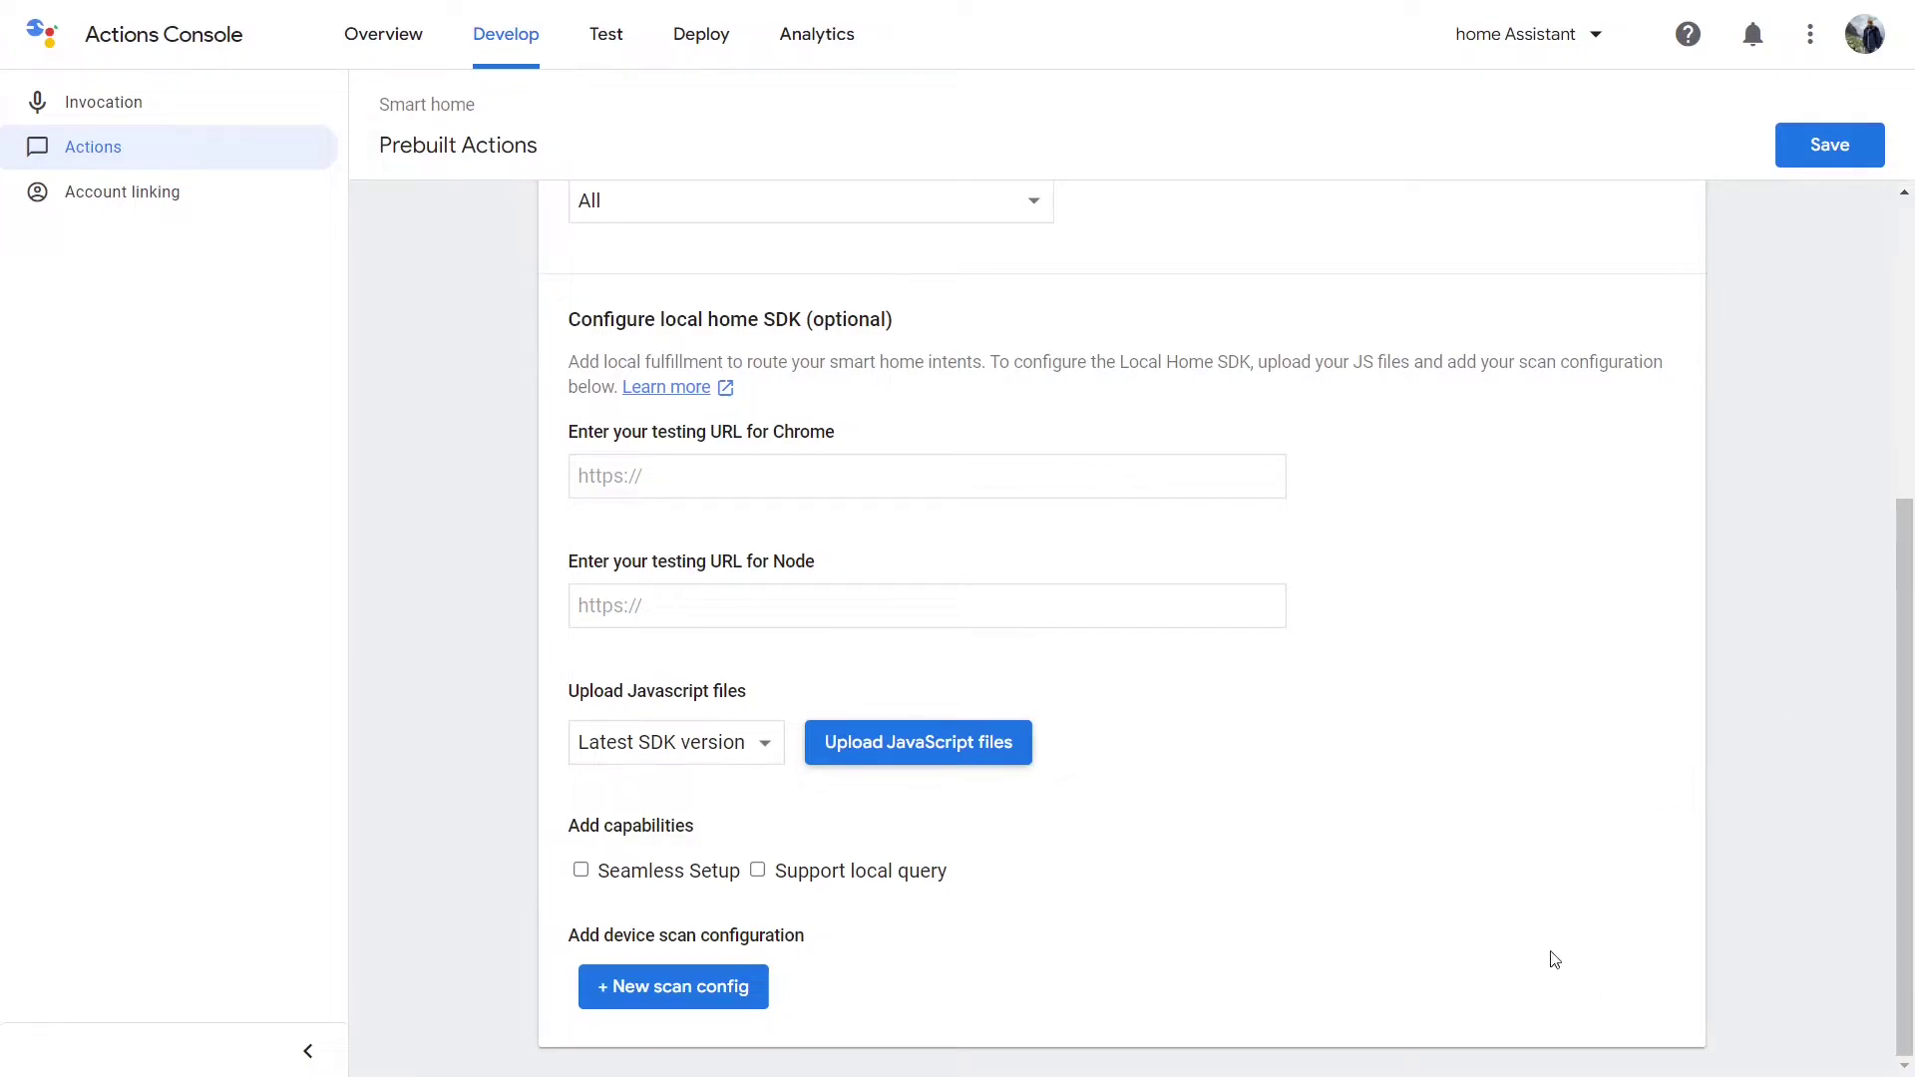
scroll(1468, 595, up, 5)
click(1829, 144)
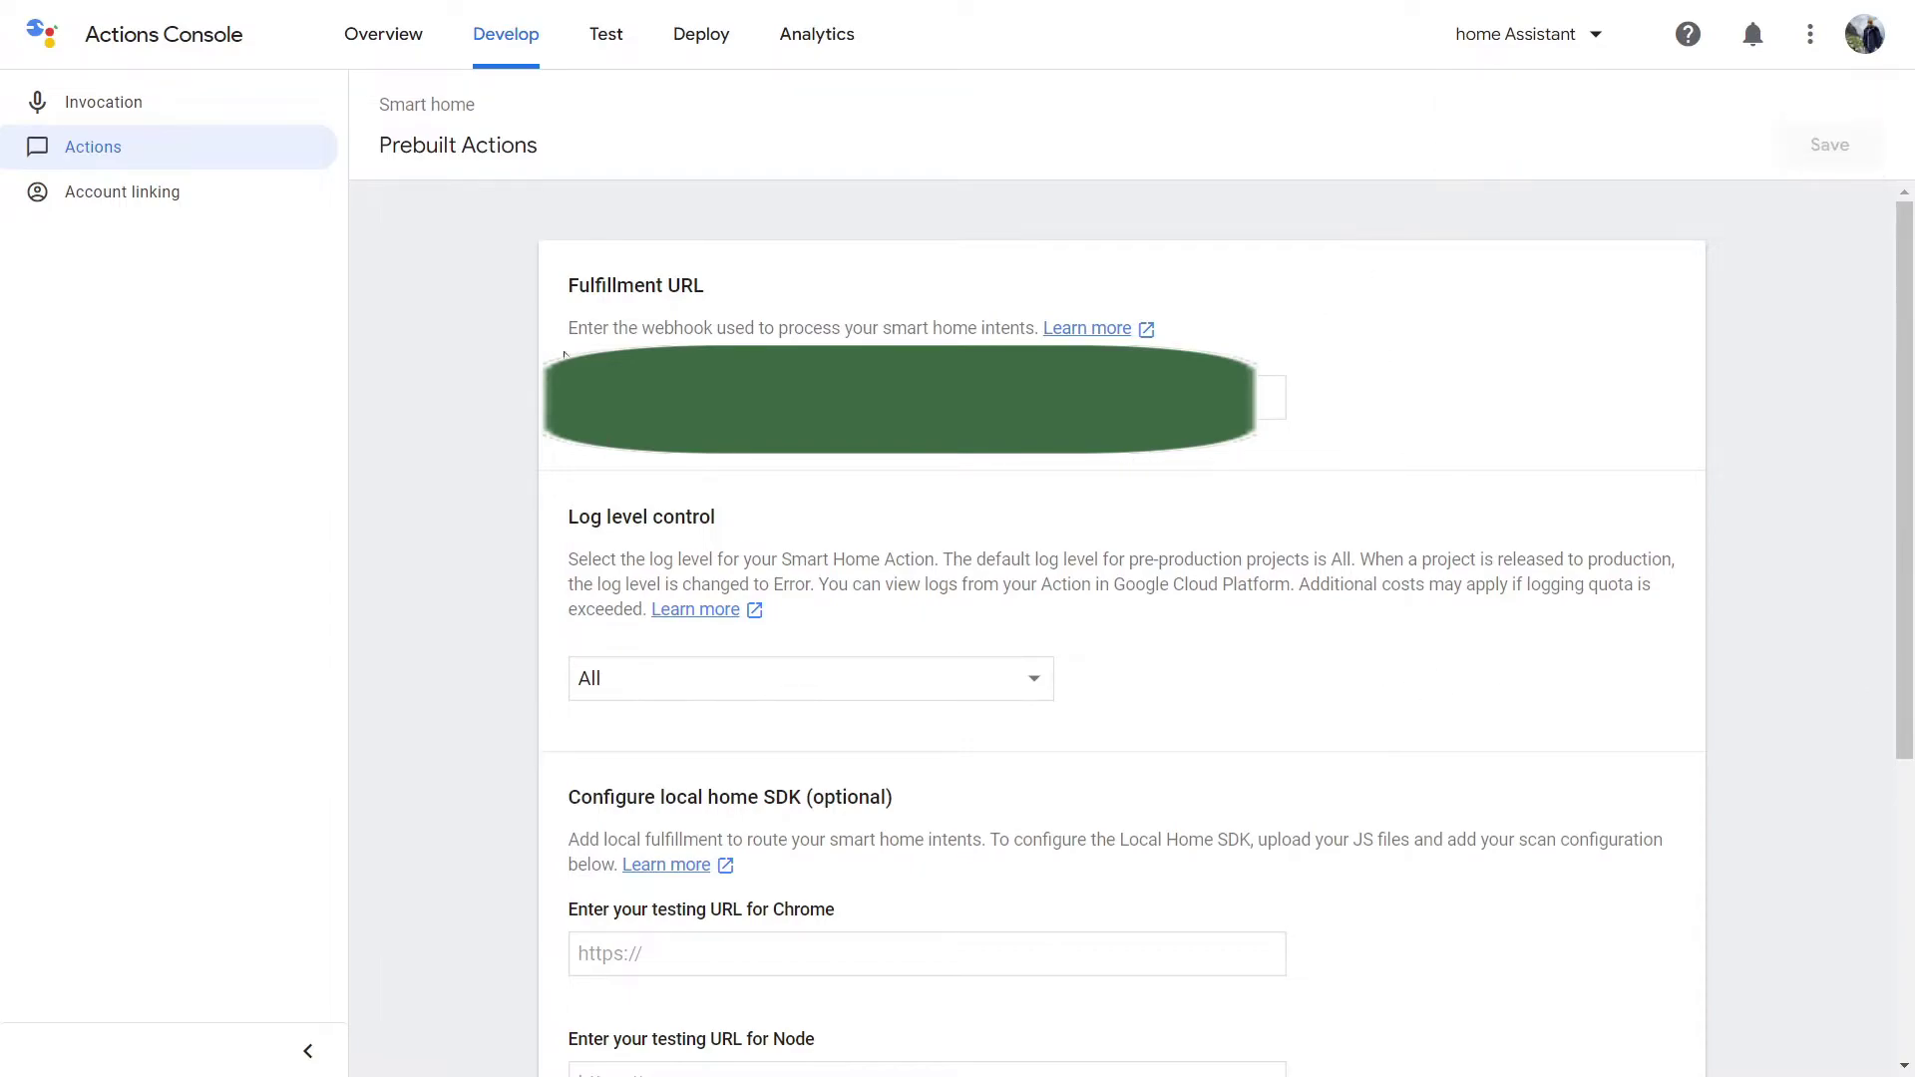
Enable testing of the Action in the simulator, allowing location access.
click(69, 198)
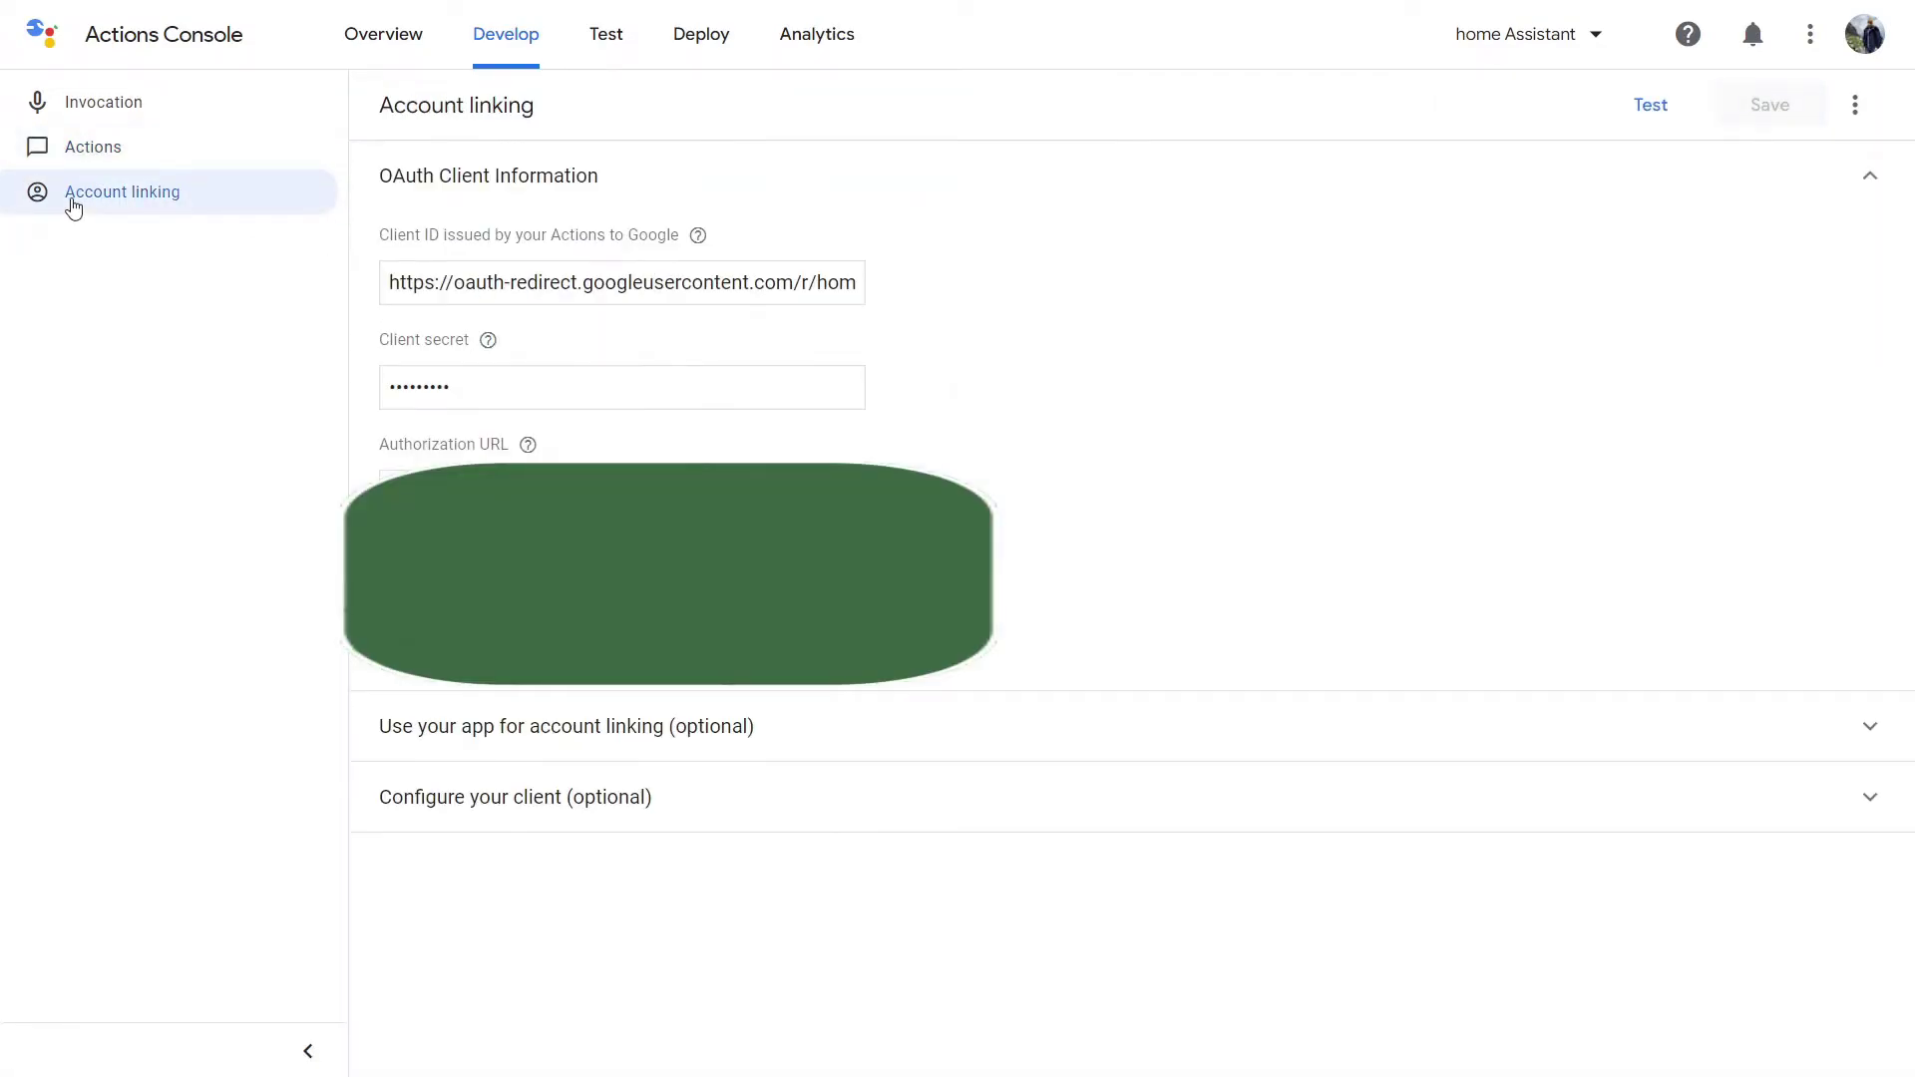
click(1651, 109)
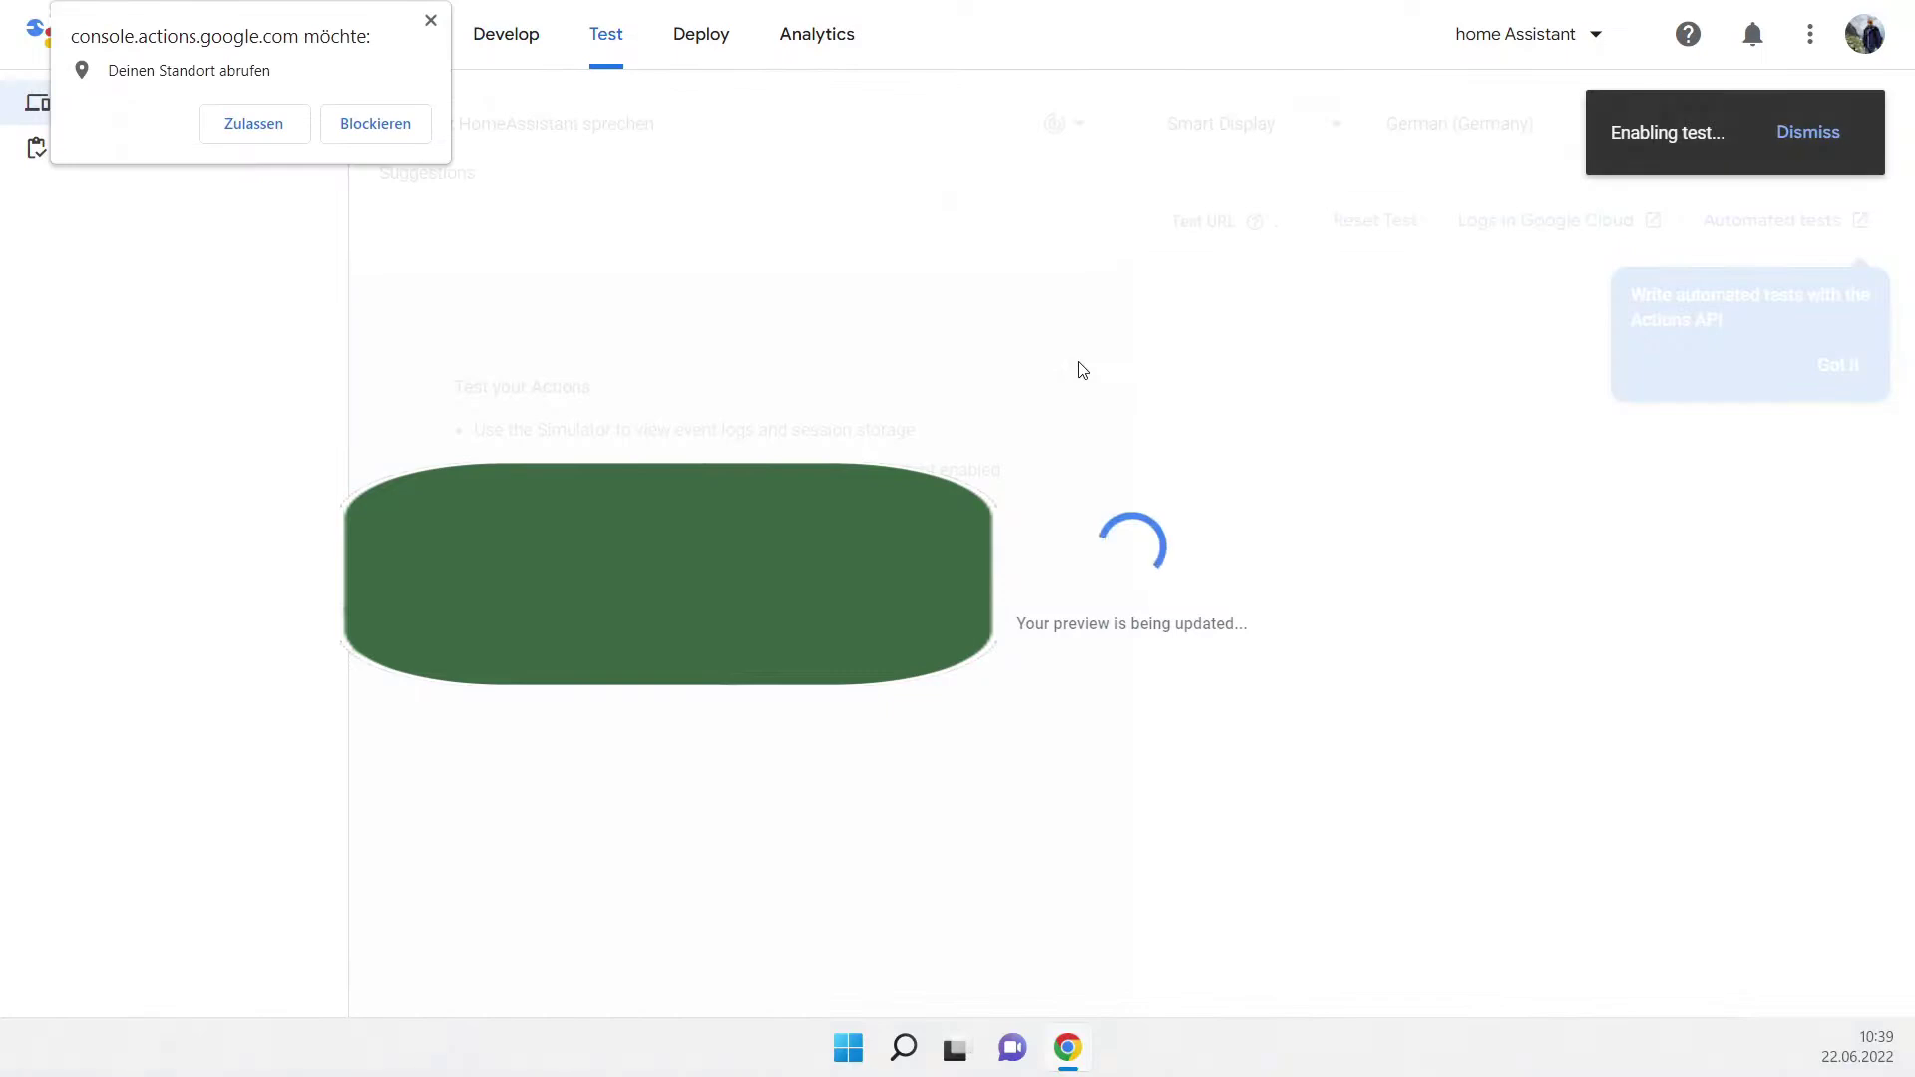
click(213, 134)
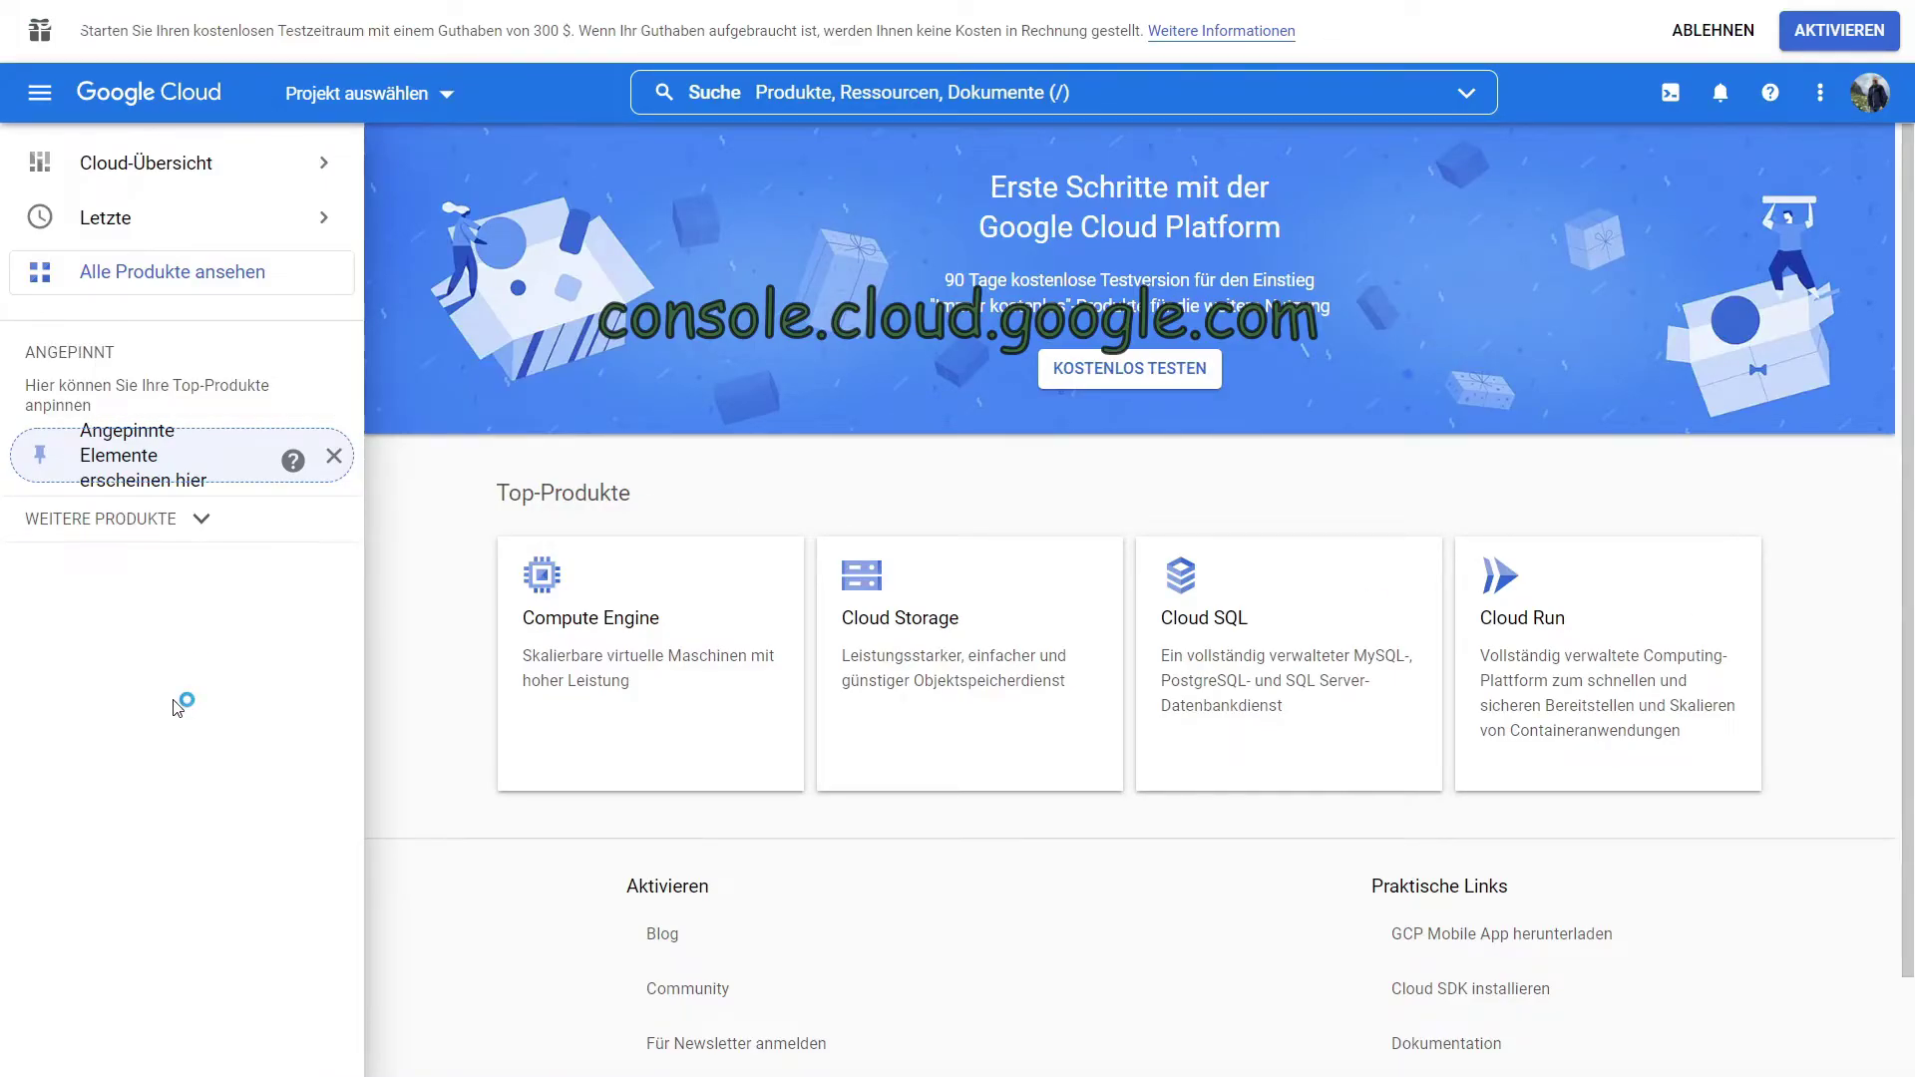
Switch the console to the home Assistant project.
click(379, 98)
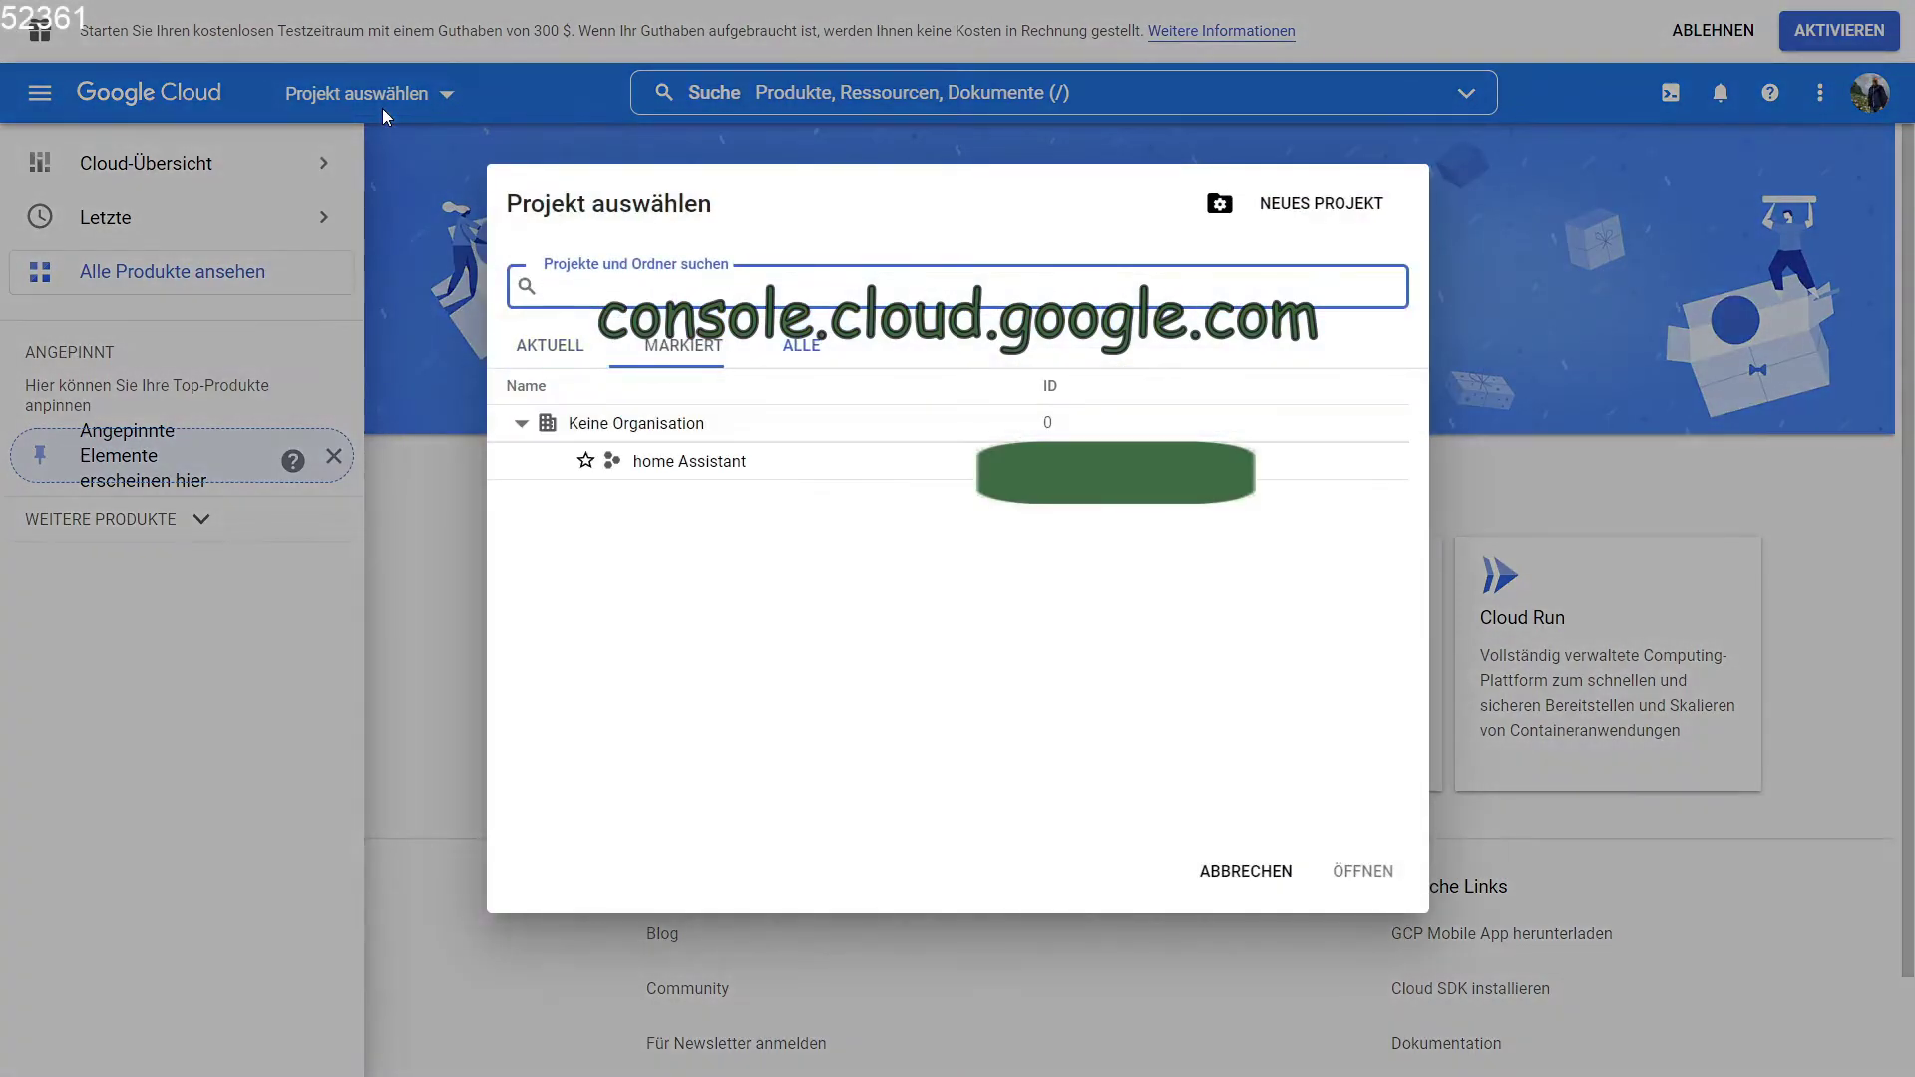
click(677, 475)
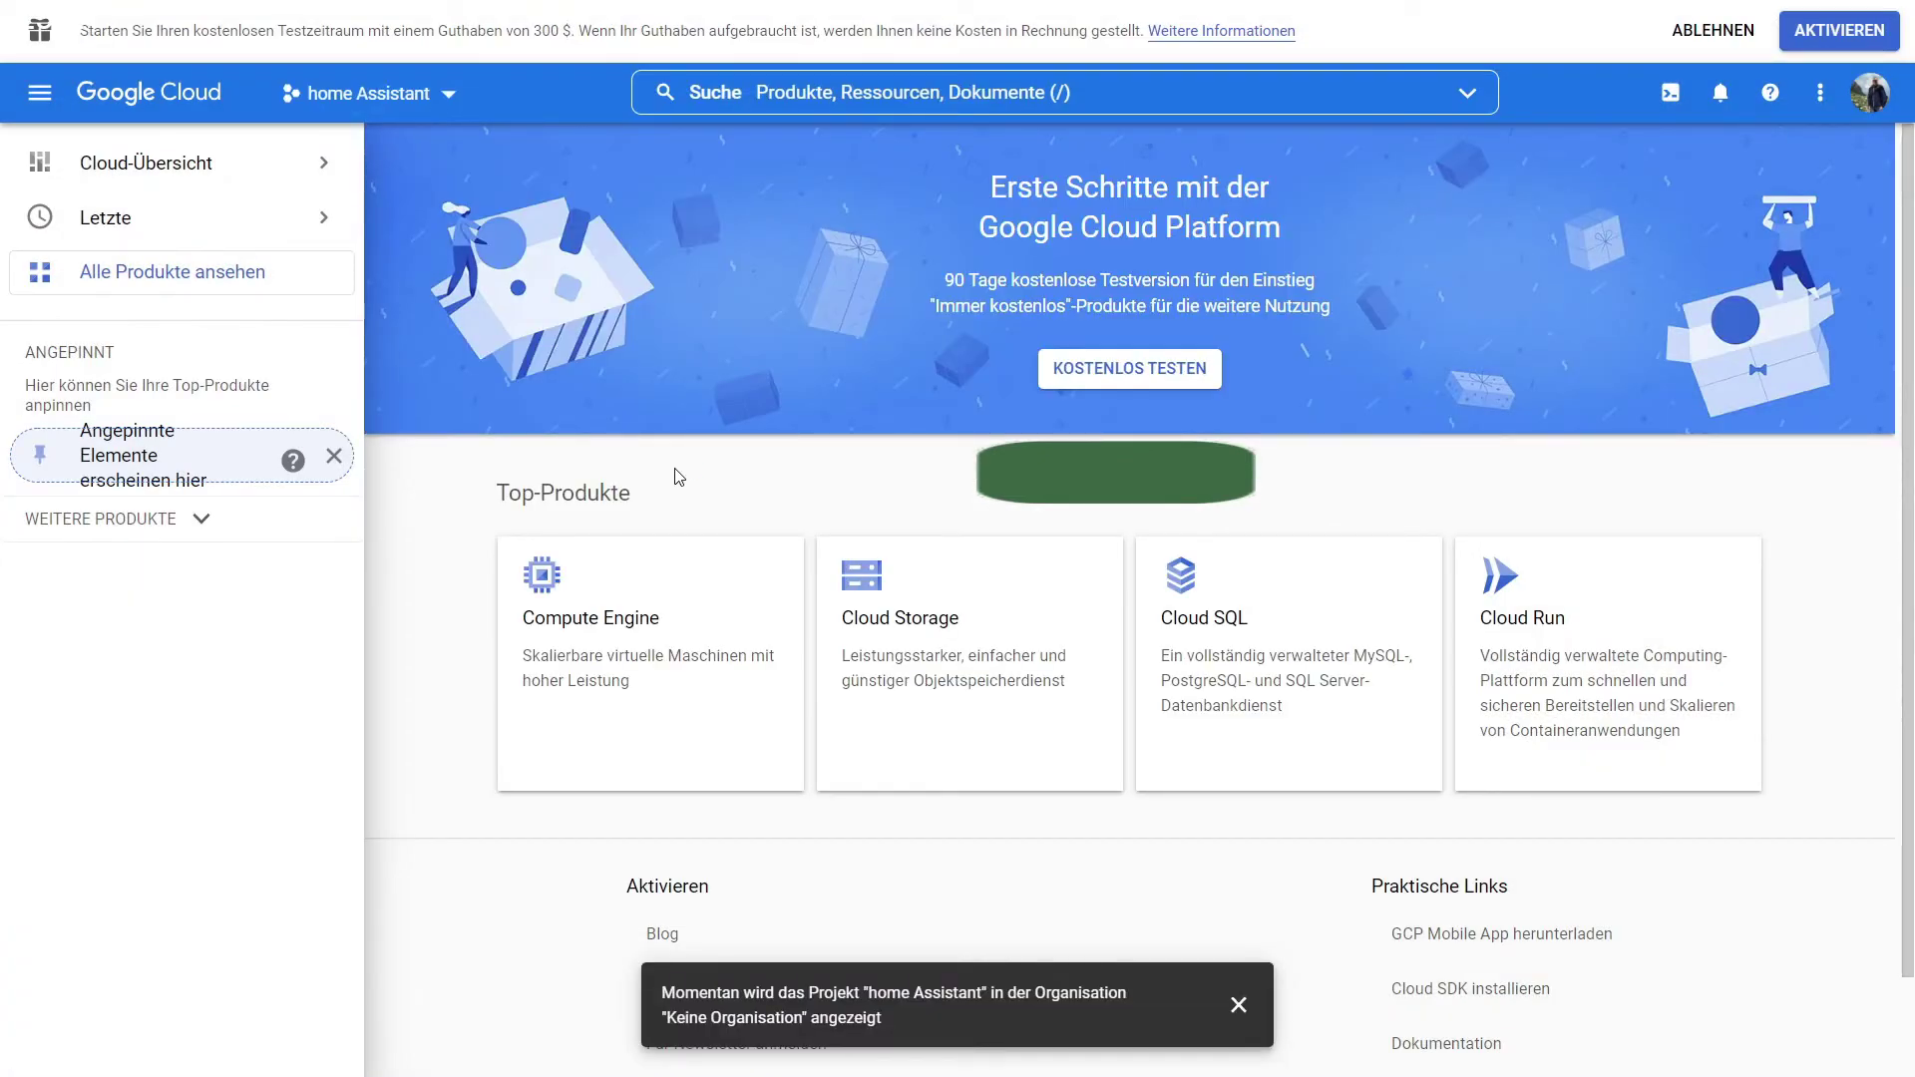
click(1238, 1004)
Go to APIs und Dienste > Anmeldedaten and show the credential types to create.
click(37, 100)
click(36, 100)
click(333, 456)
mouse_move(206, 187)
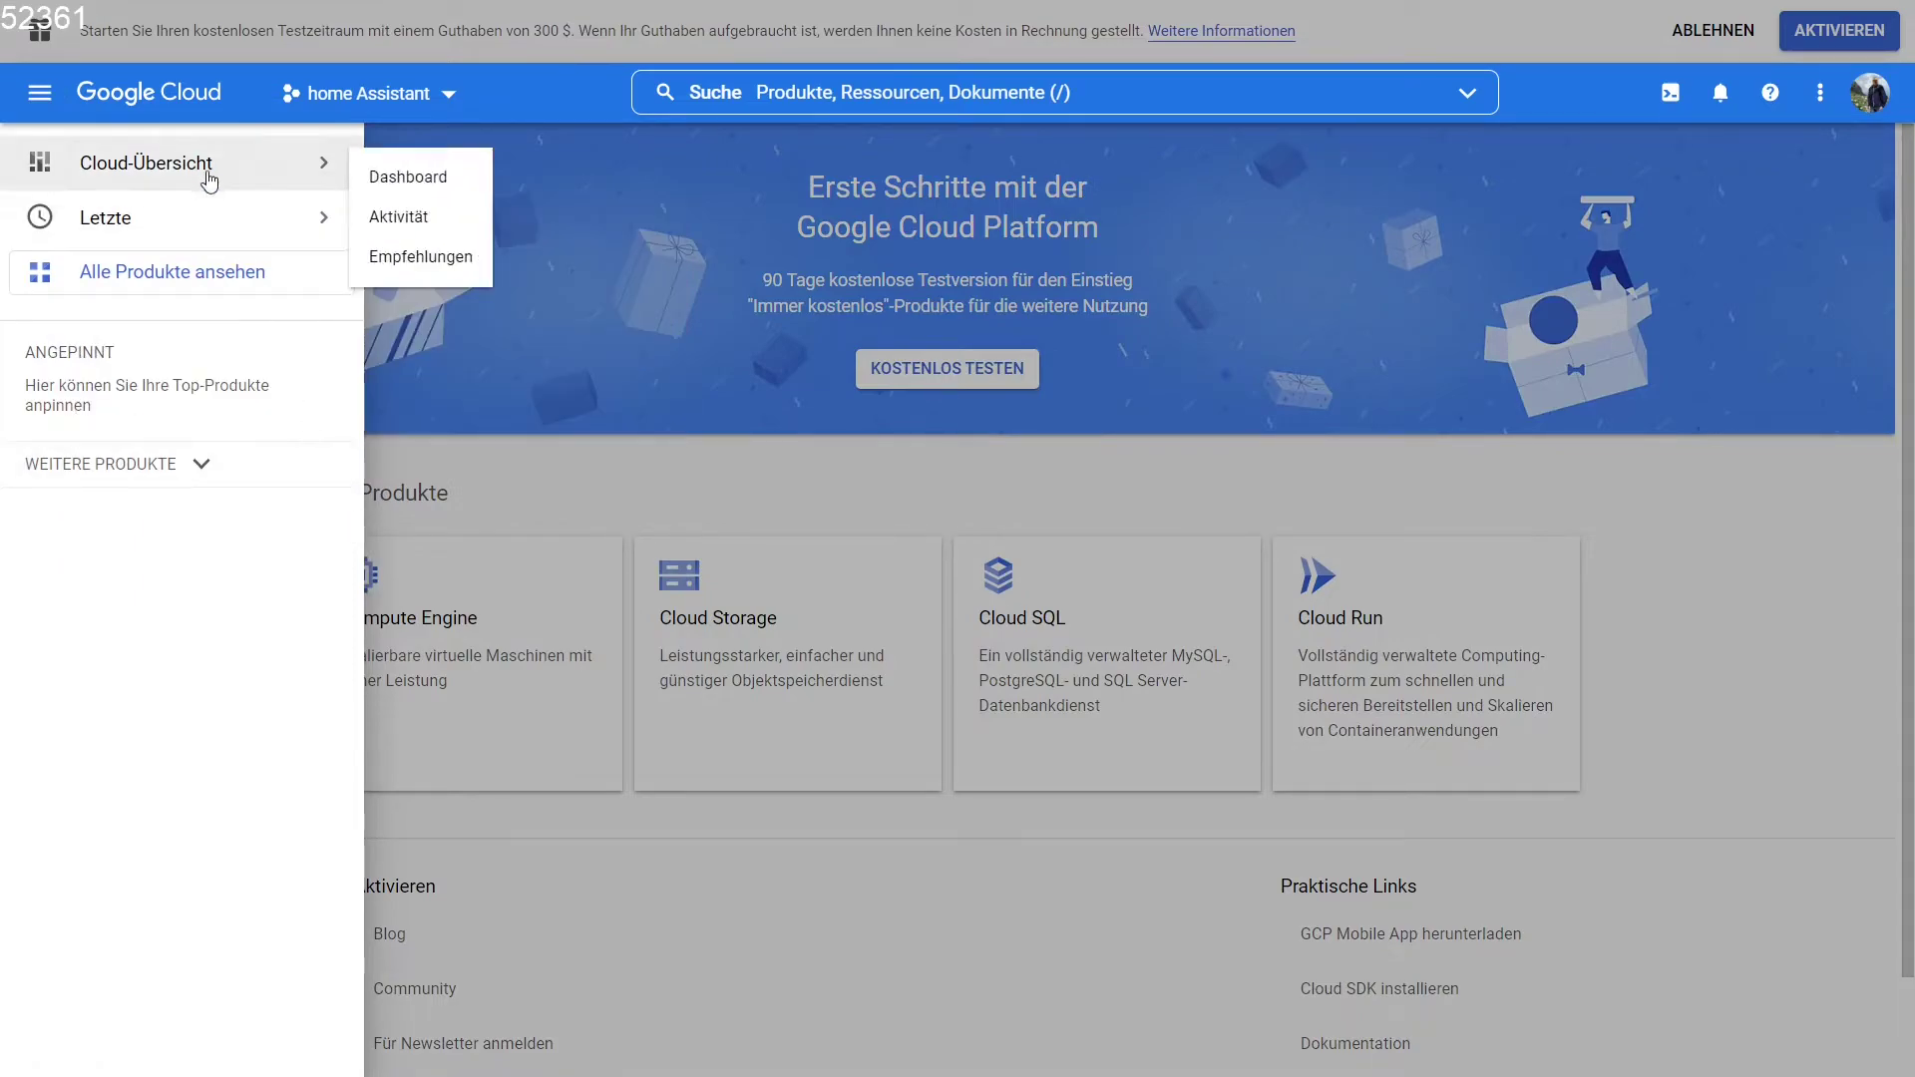
click(196, 464)
mouse_move(287, 639)
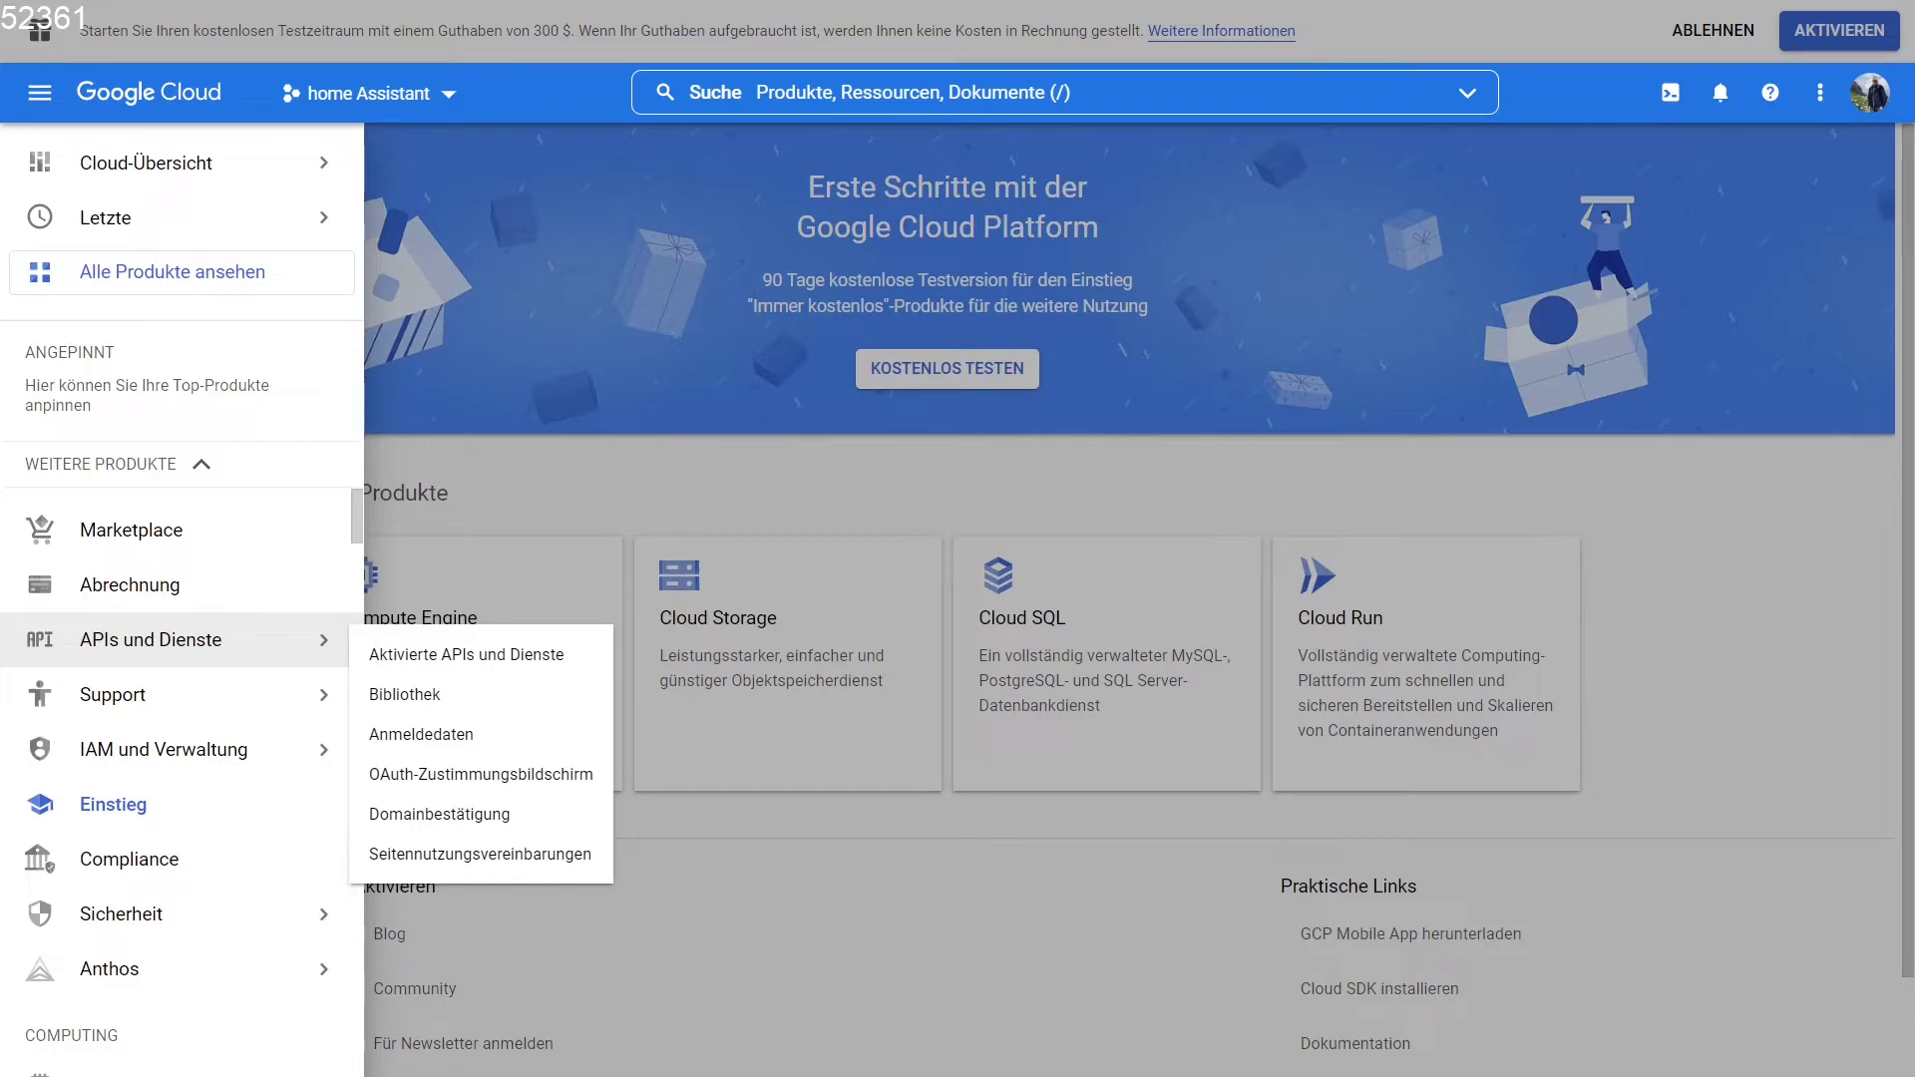
click(459, 736)
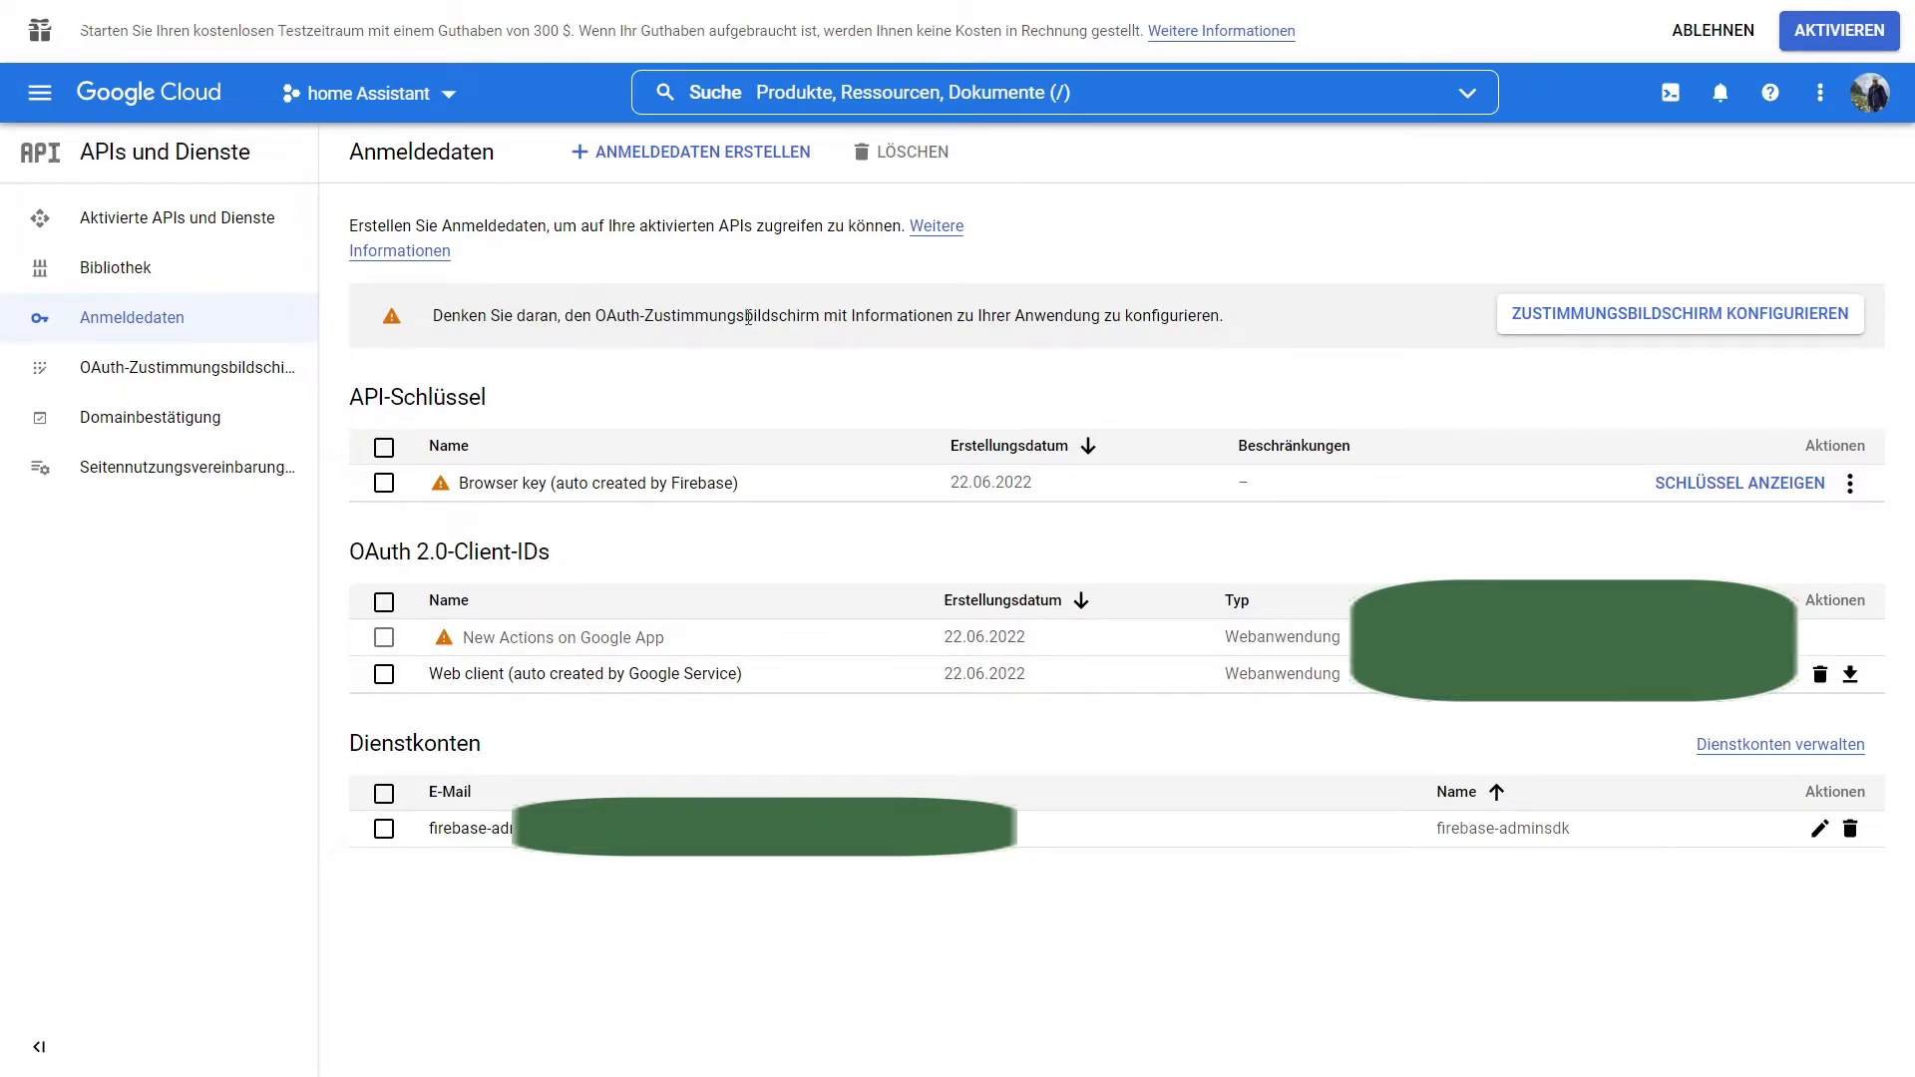
click(753, 155)
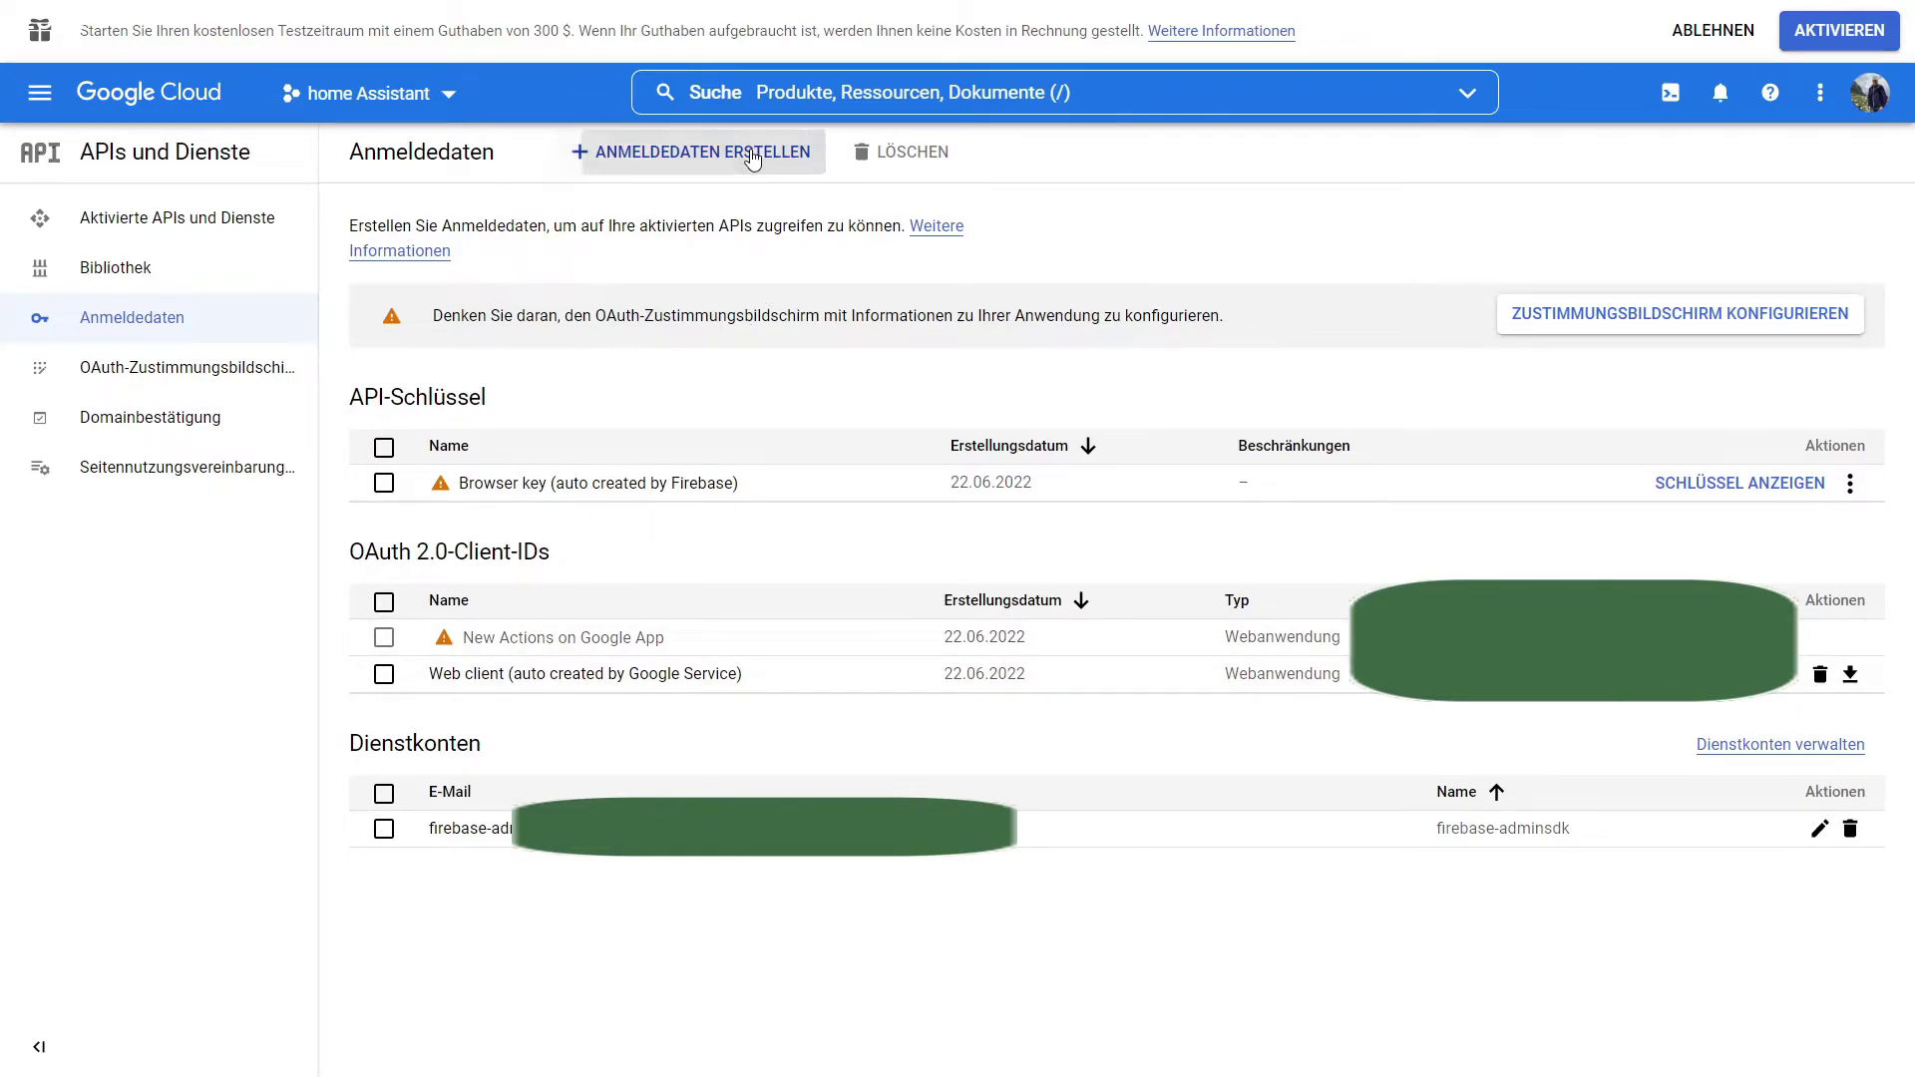
Create a service account named homeassistant.
click(661, 373)
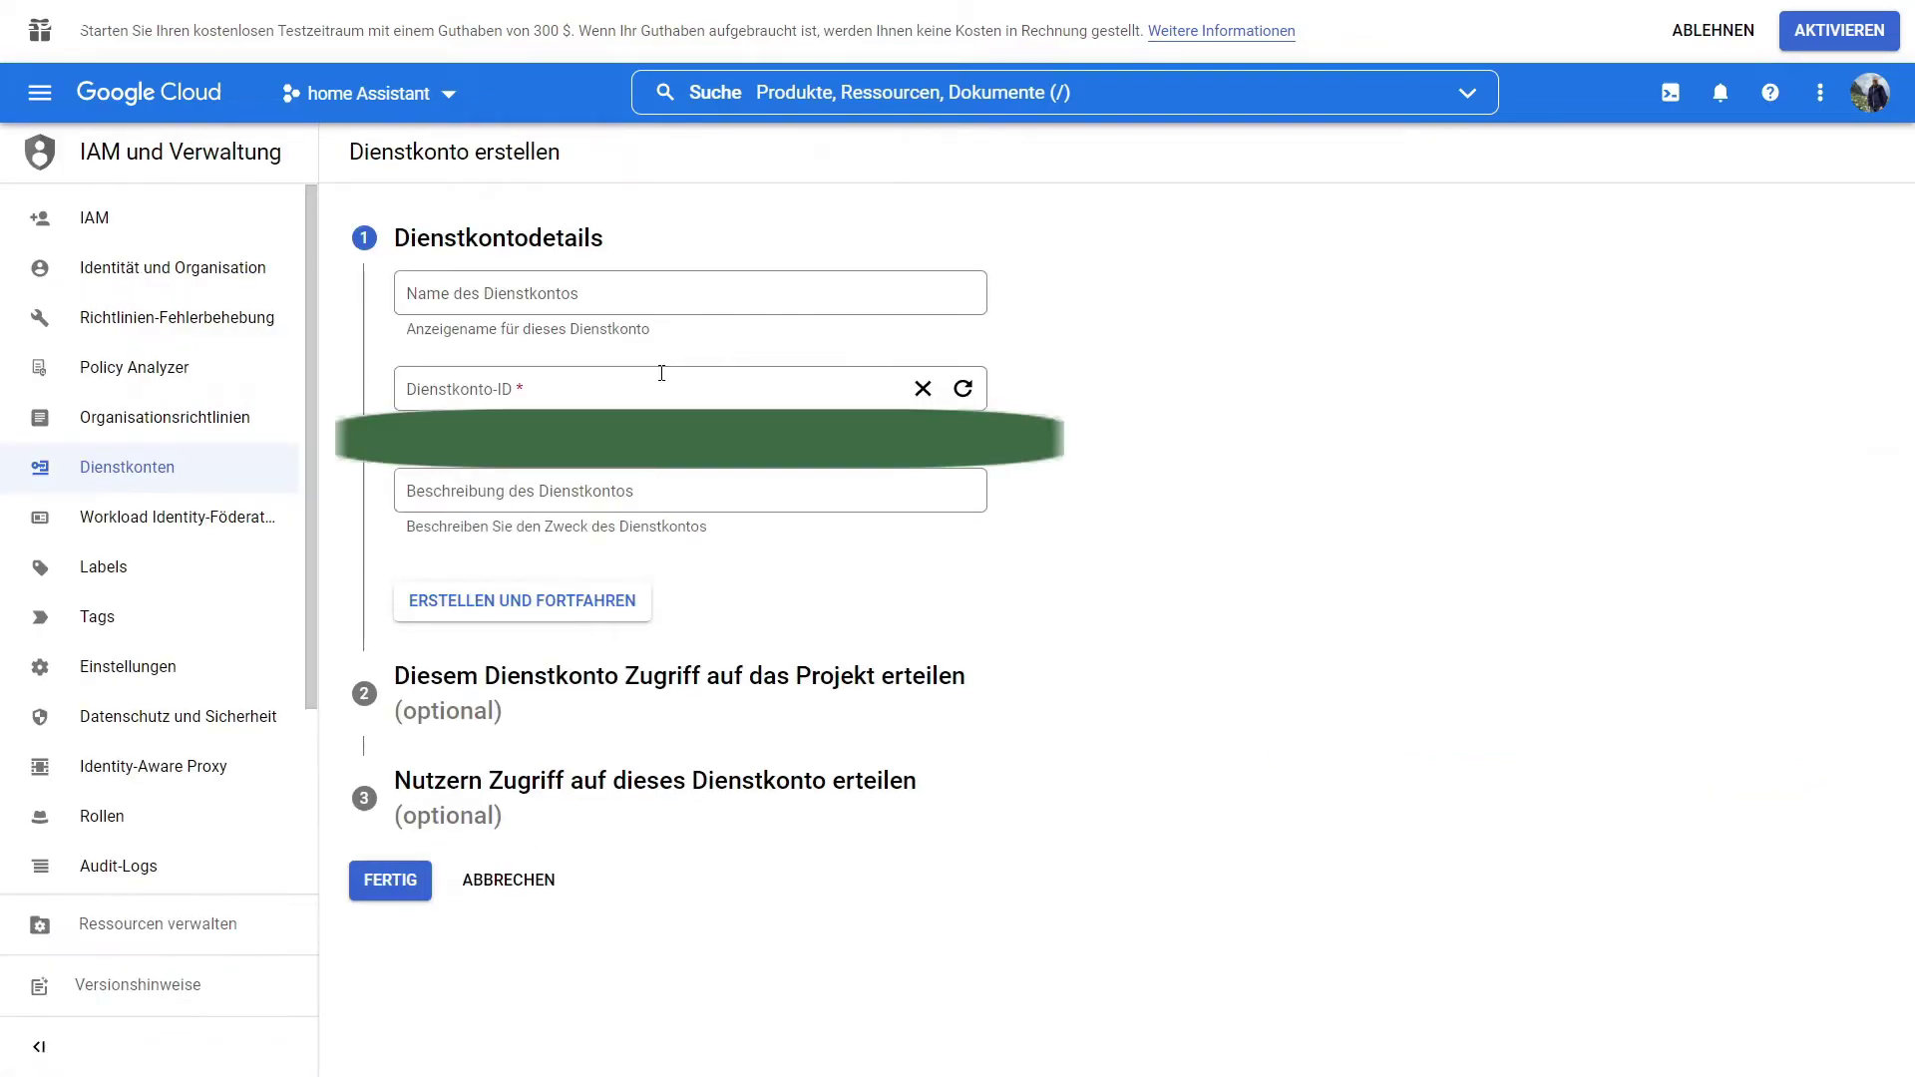
click(584, 297)
text(homeassistant)
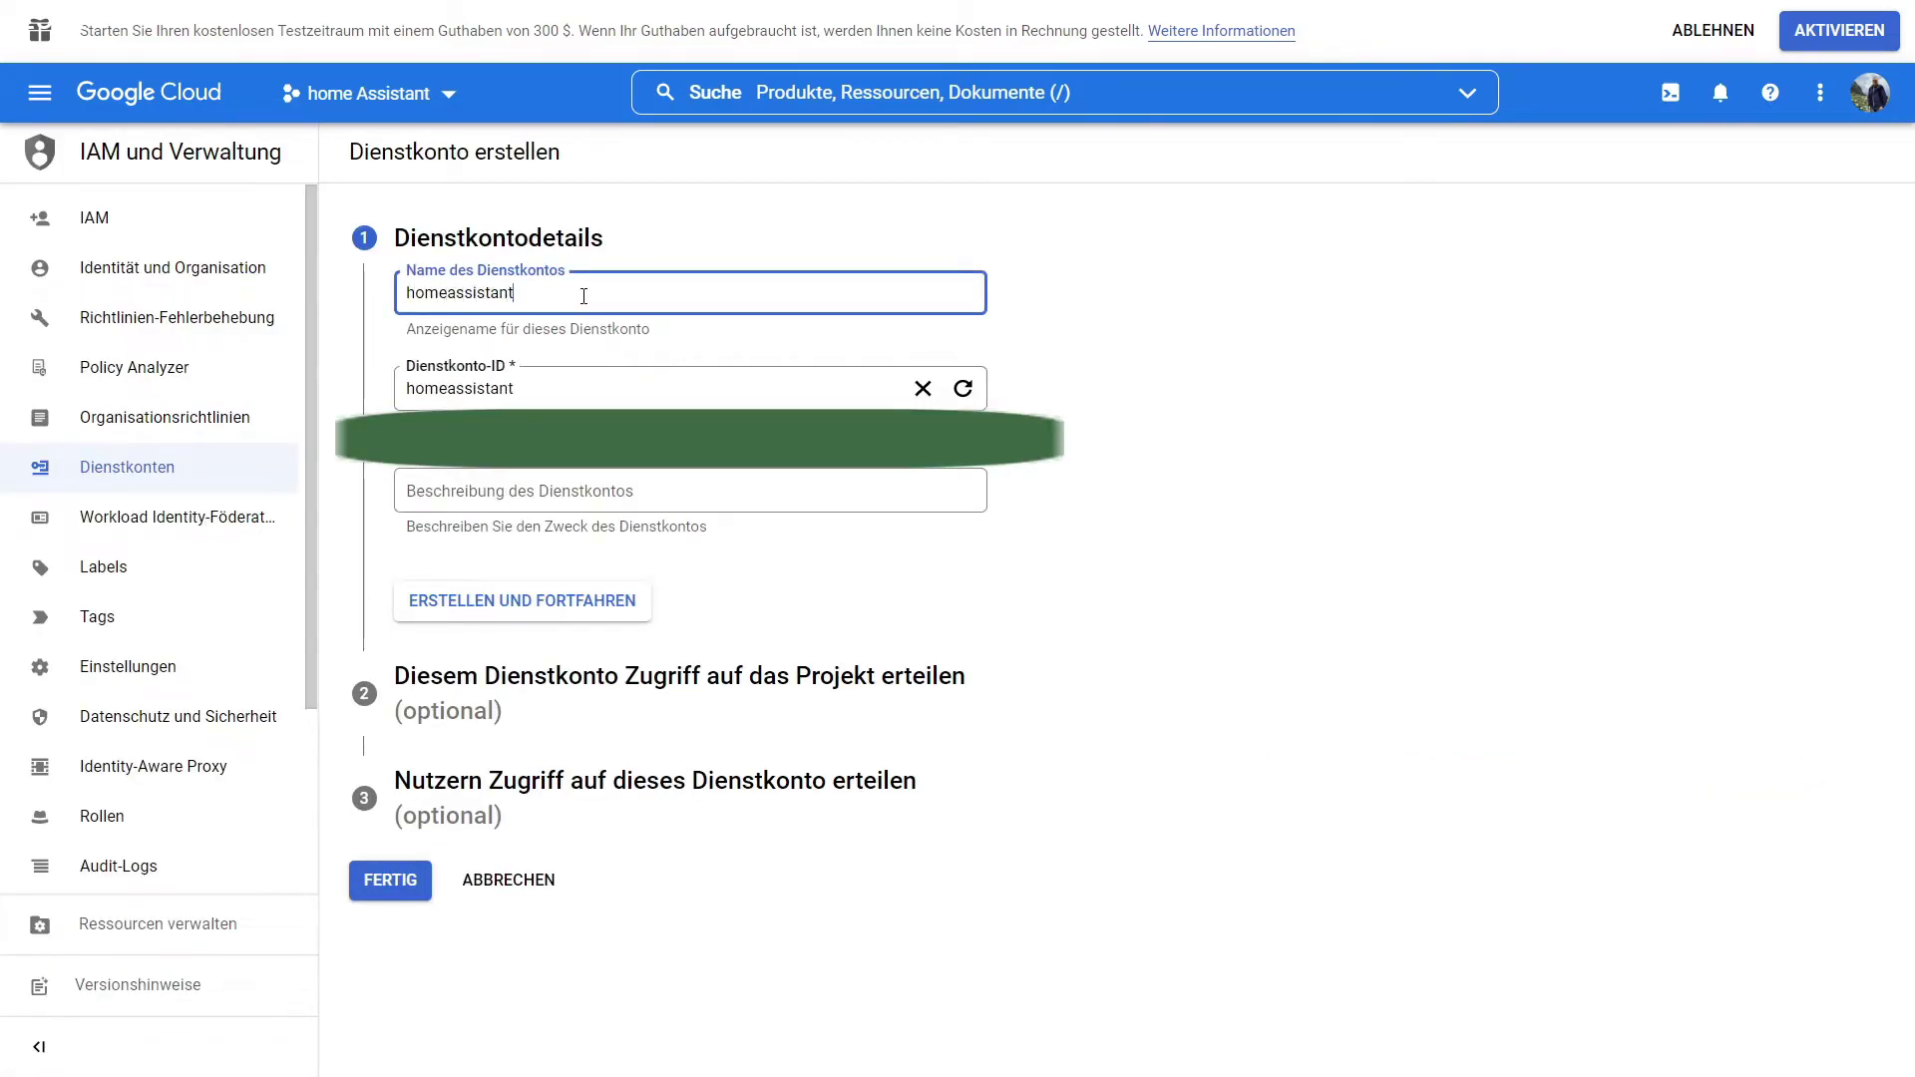
click(461, 626)
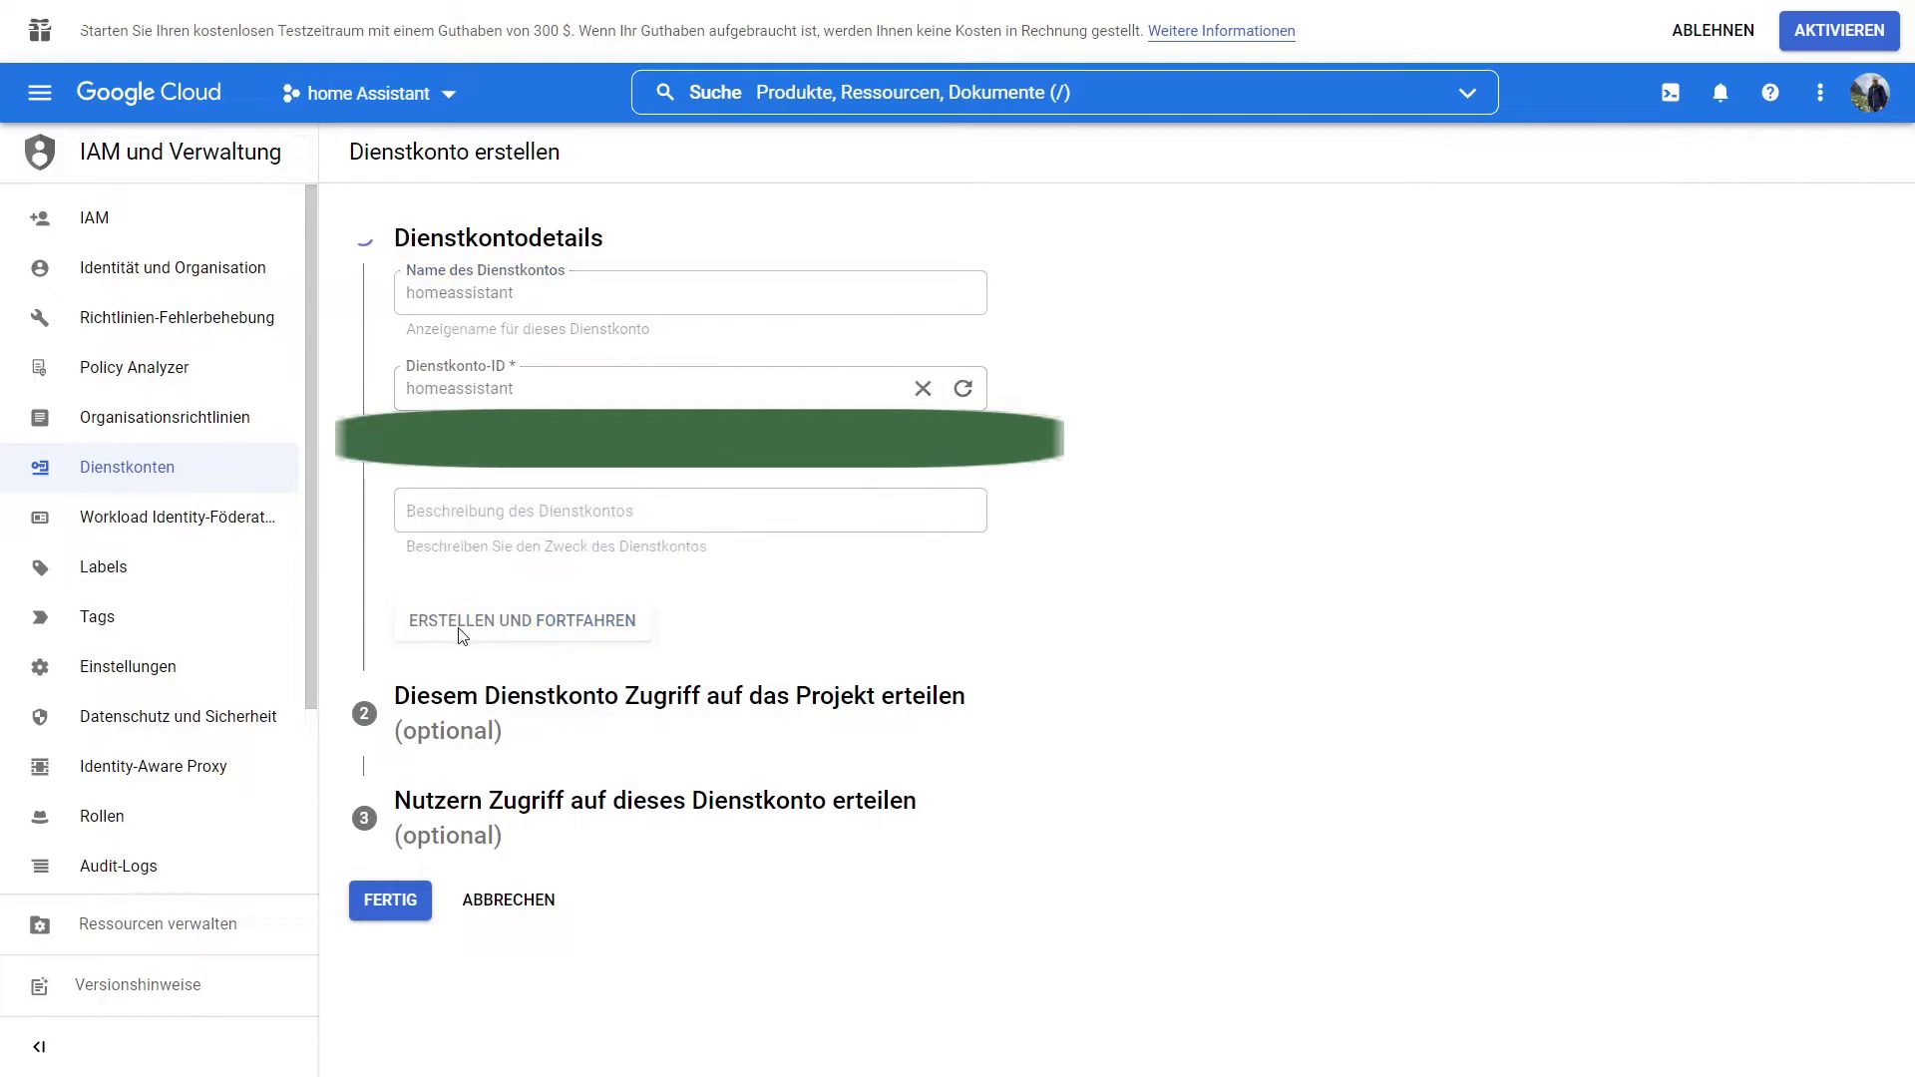
Grant it the Ersteller von Dienstkonto-Tokens role and finish creation.
click(579, 495)
scroll(503, 703, up, 15)
click(494, 610)
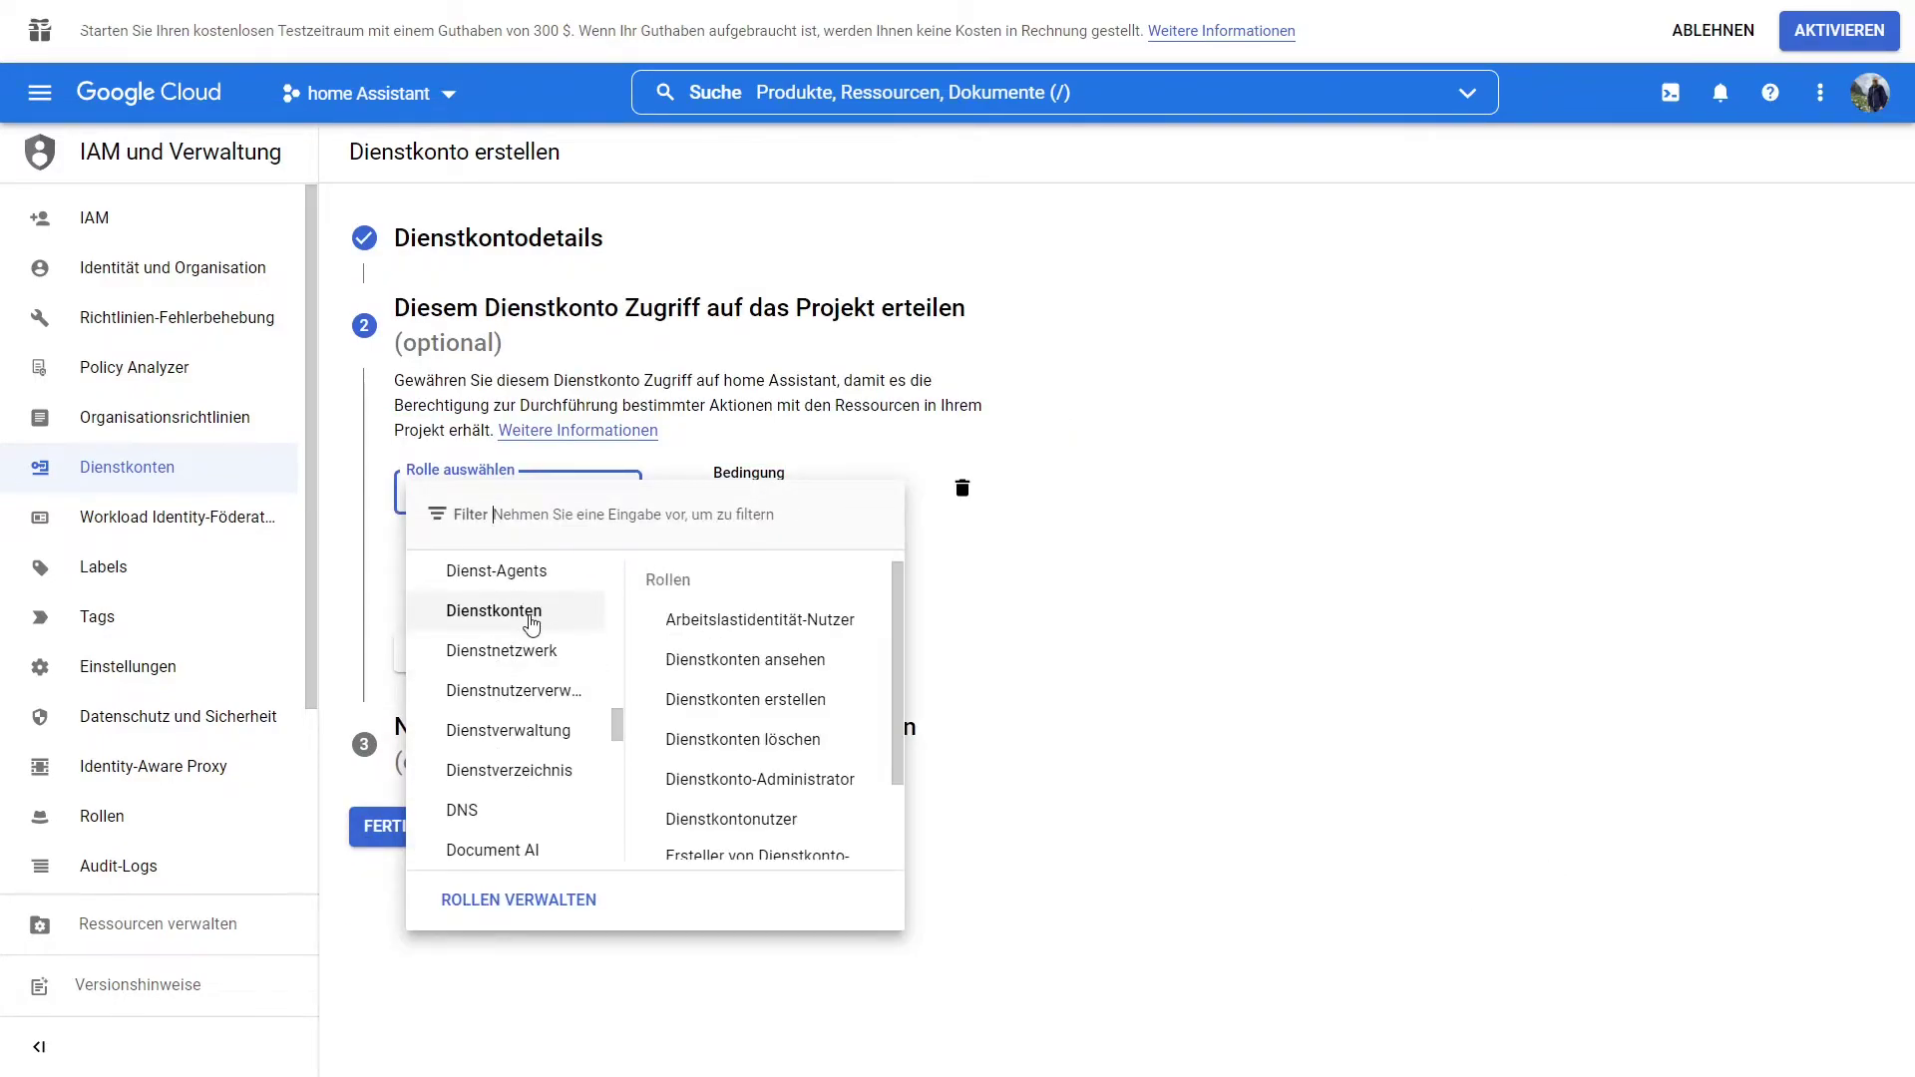
scroll(758, 748, down, 1)
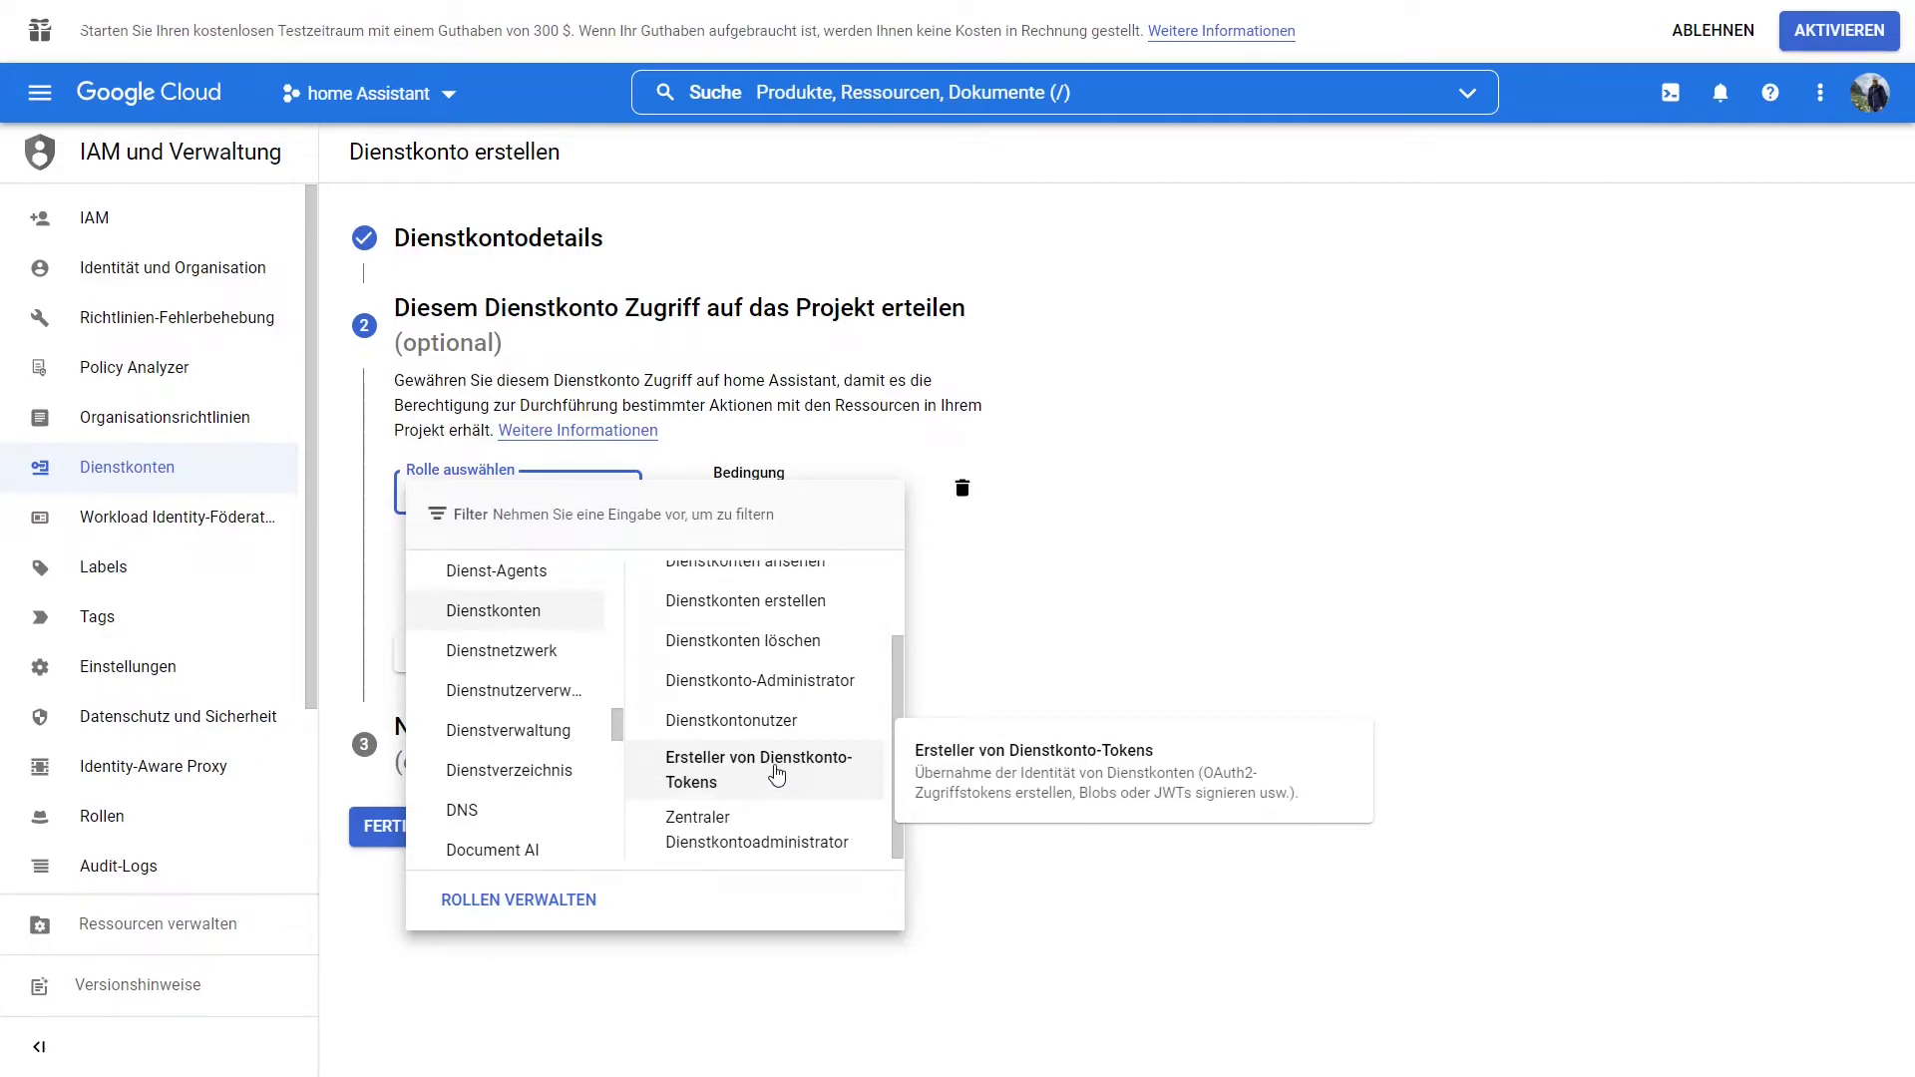
click(777, 774)
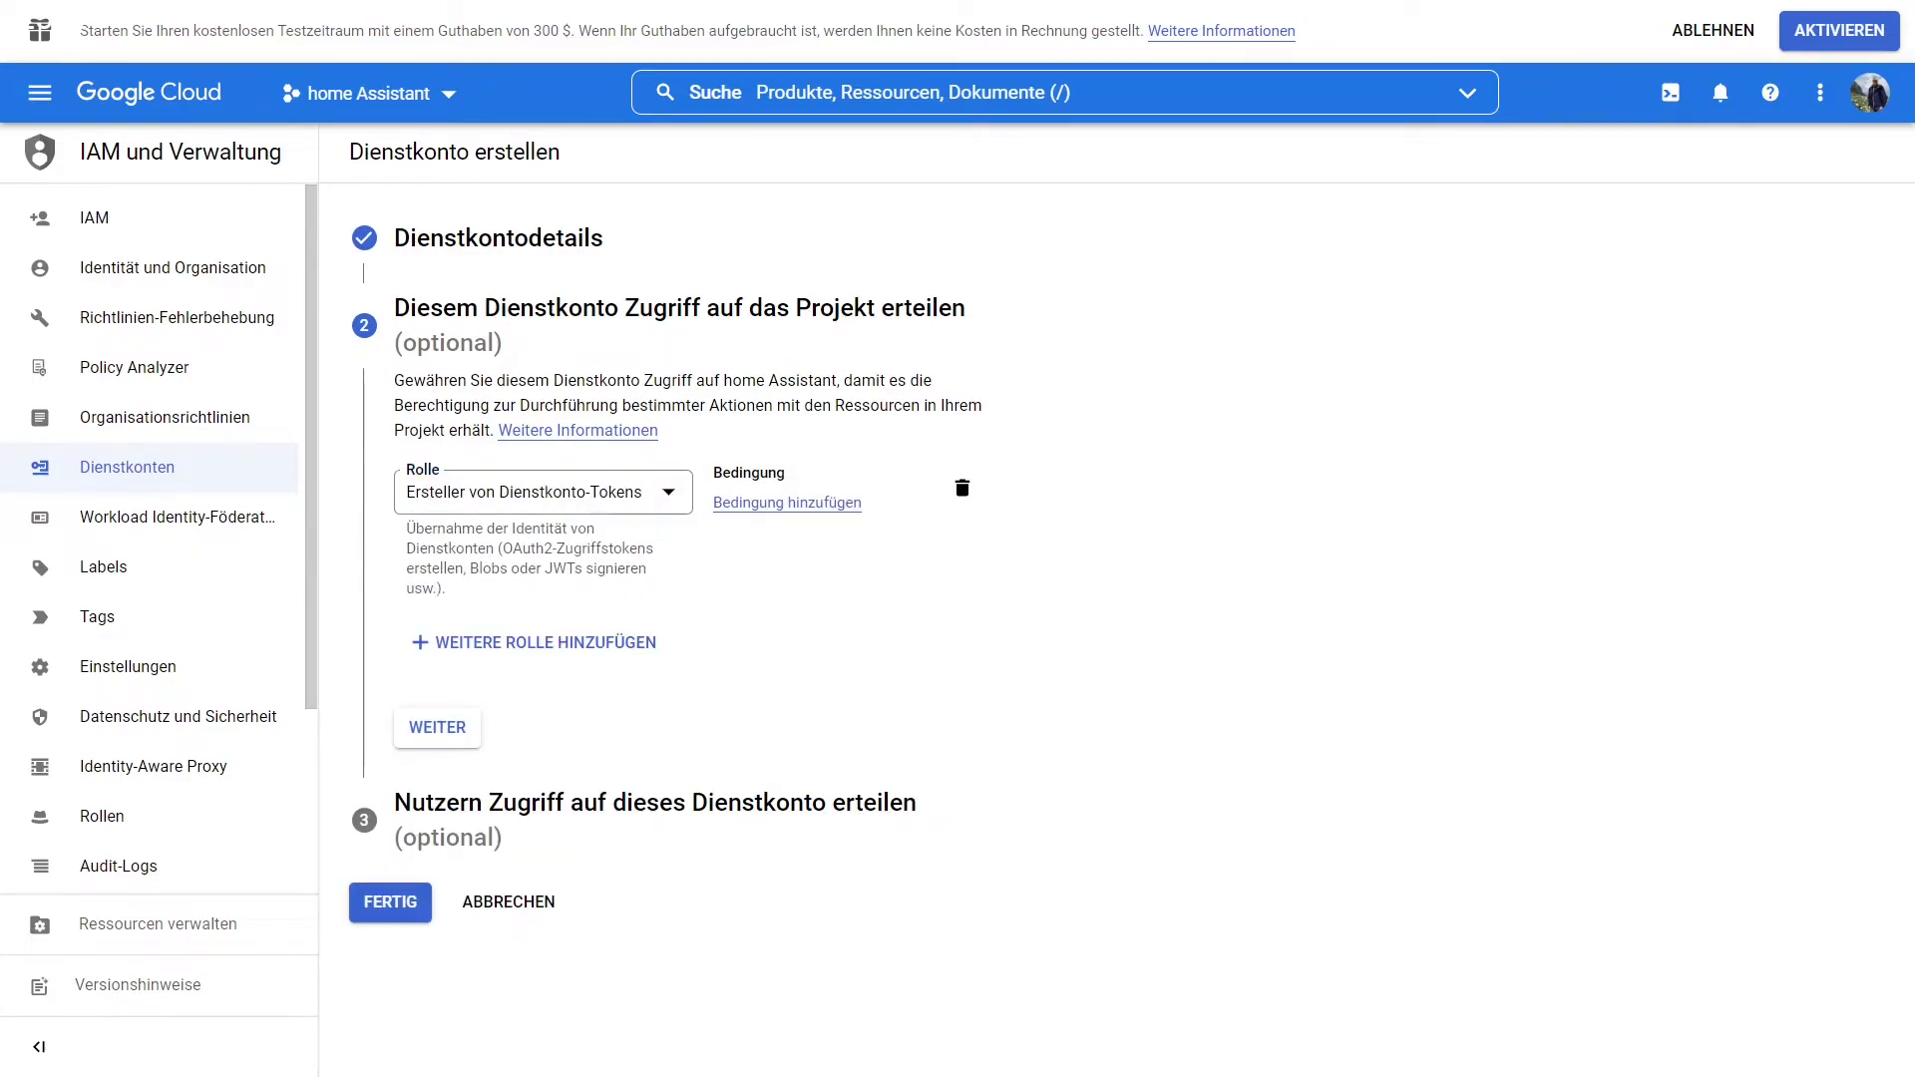
click(454, 732)
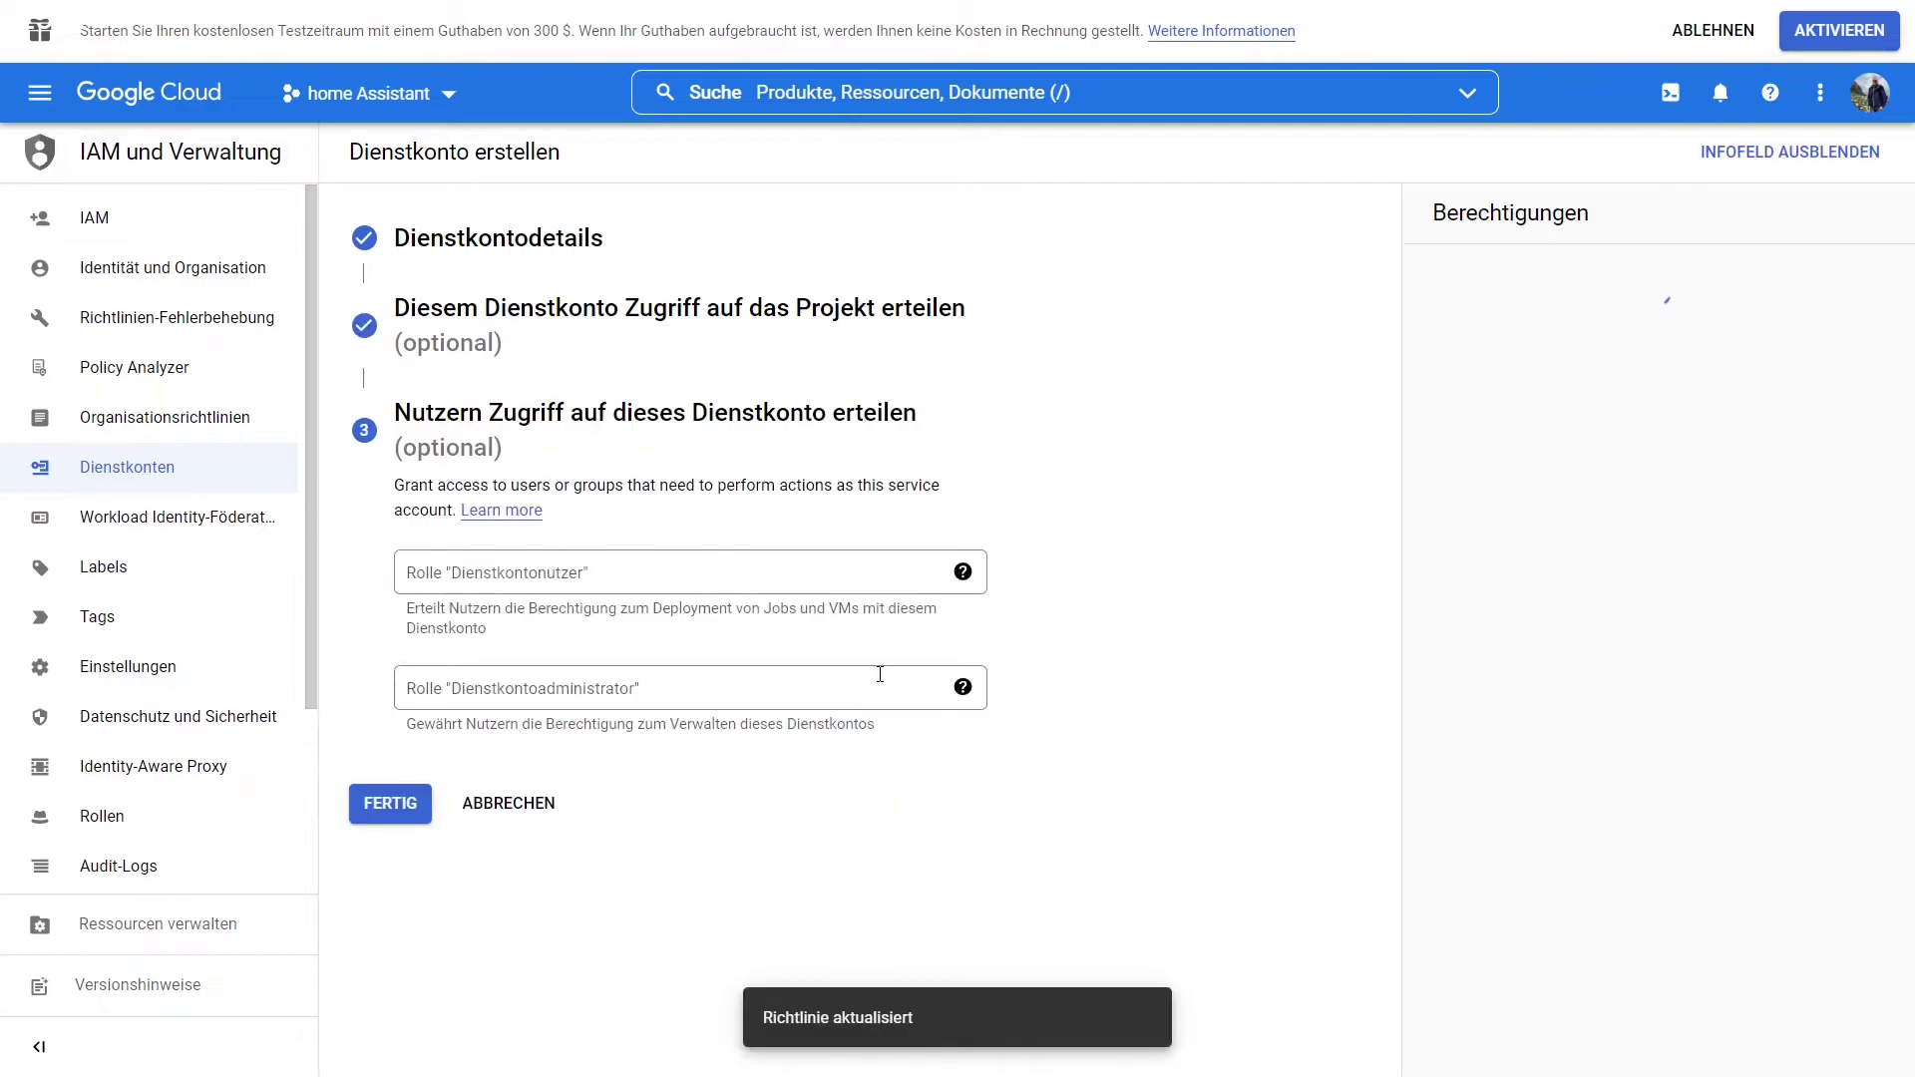
click(388, 804)
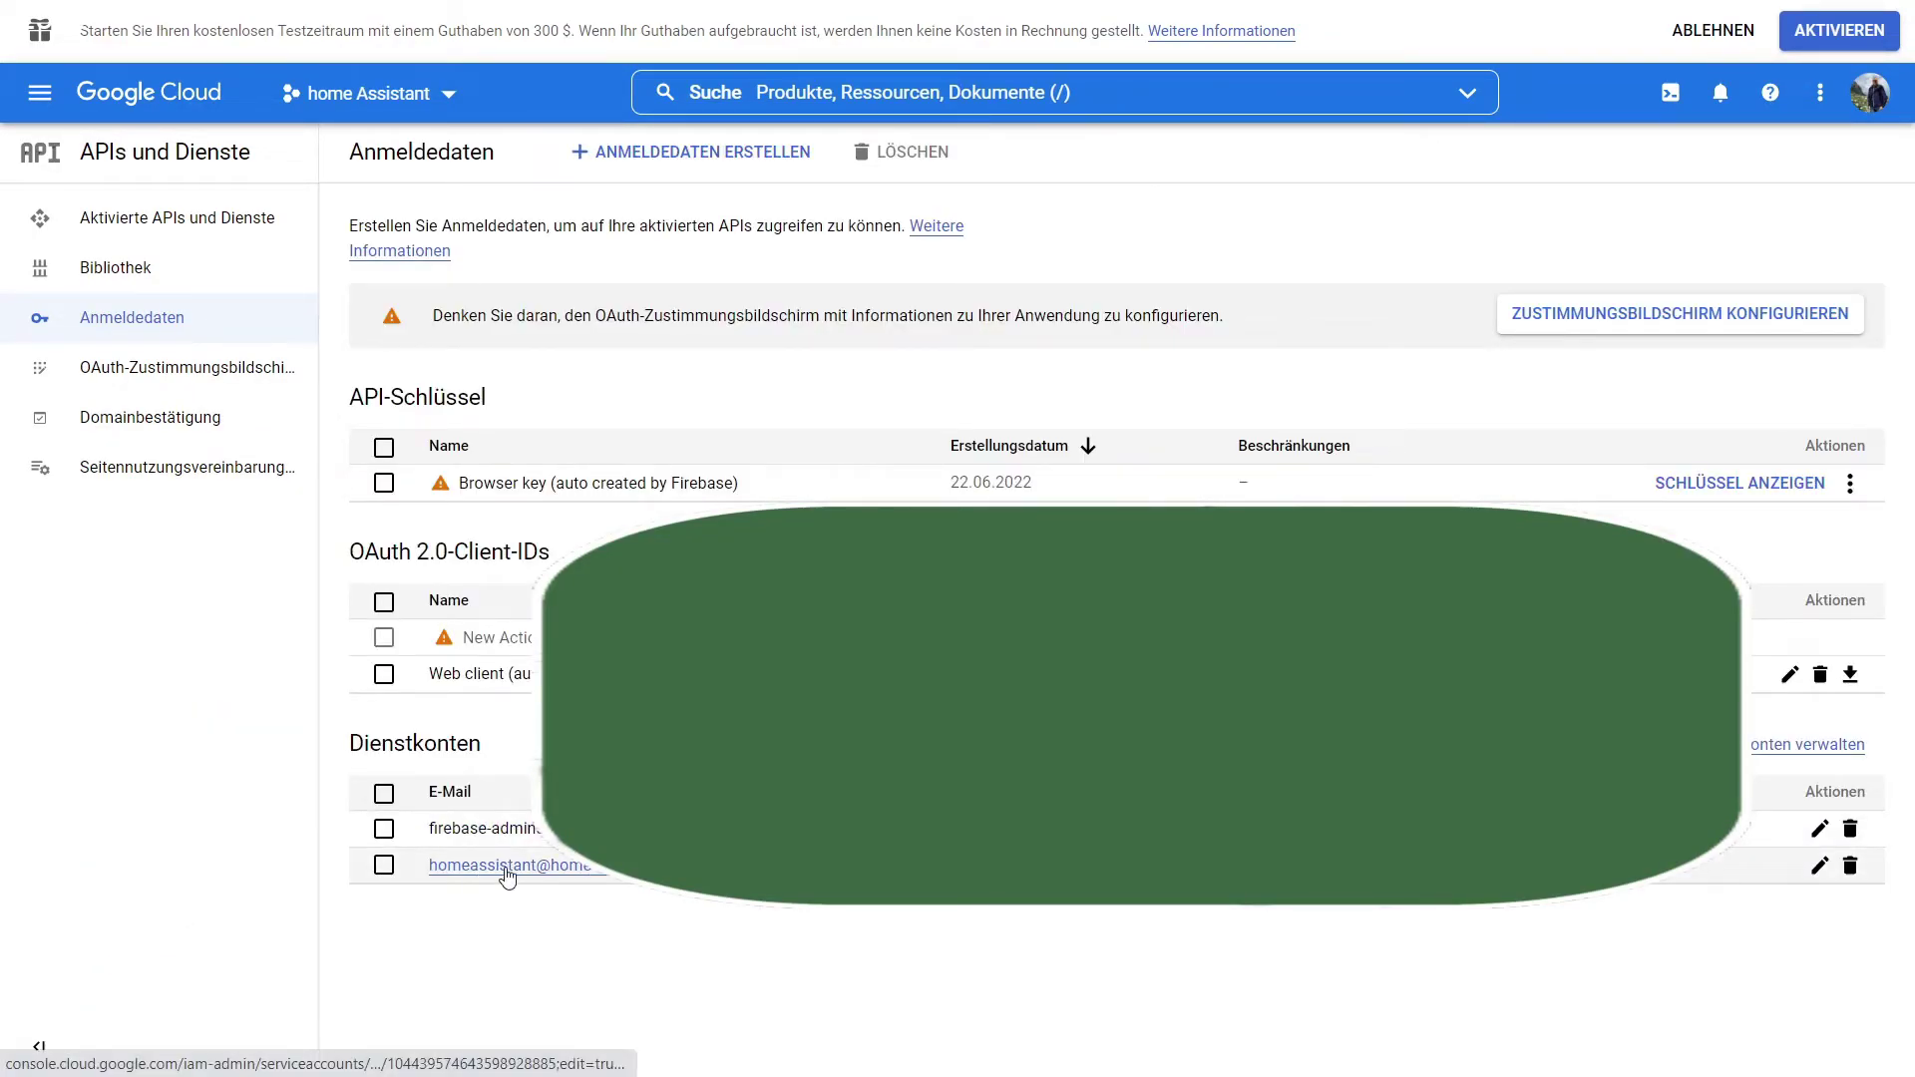
Add a new JSON key to the homeassistant service account and download it.
click(1818, 865)
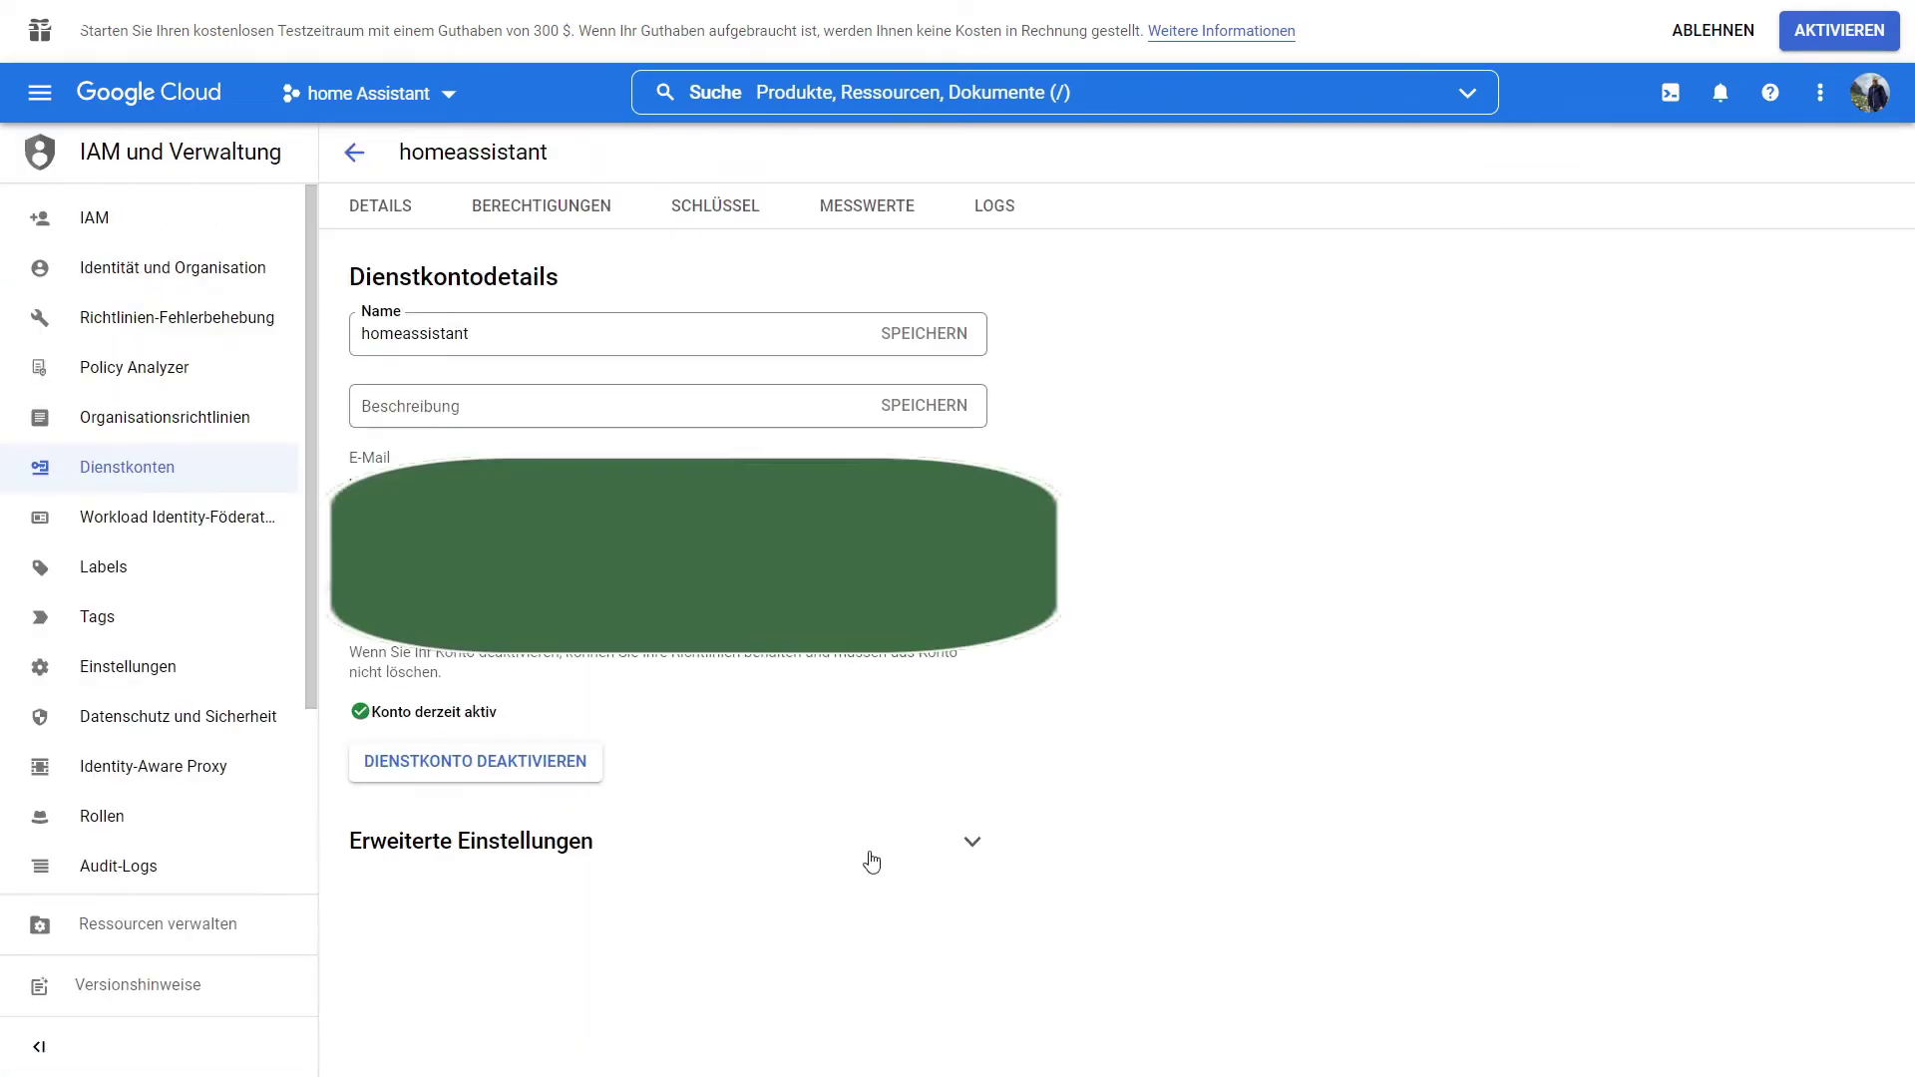
click(723, 210)
click(508, 581)
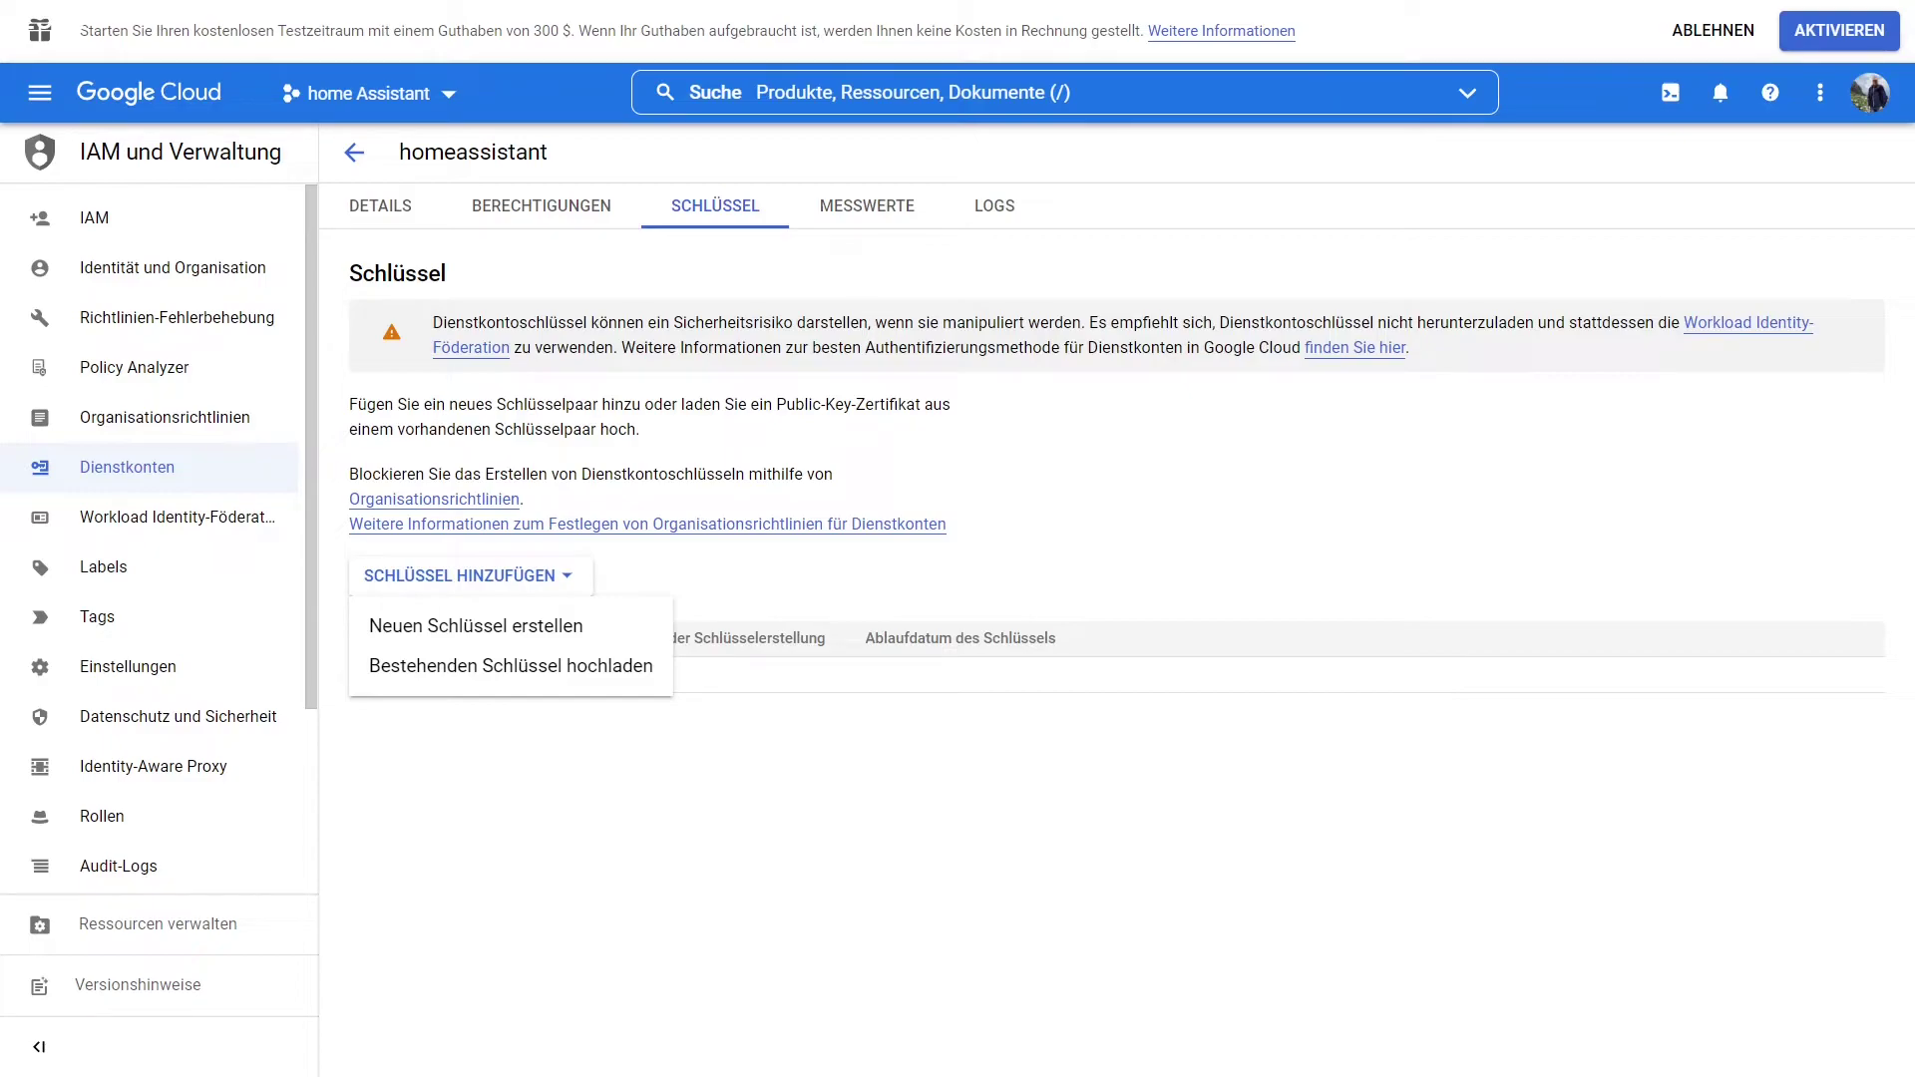
click(526, 628)
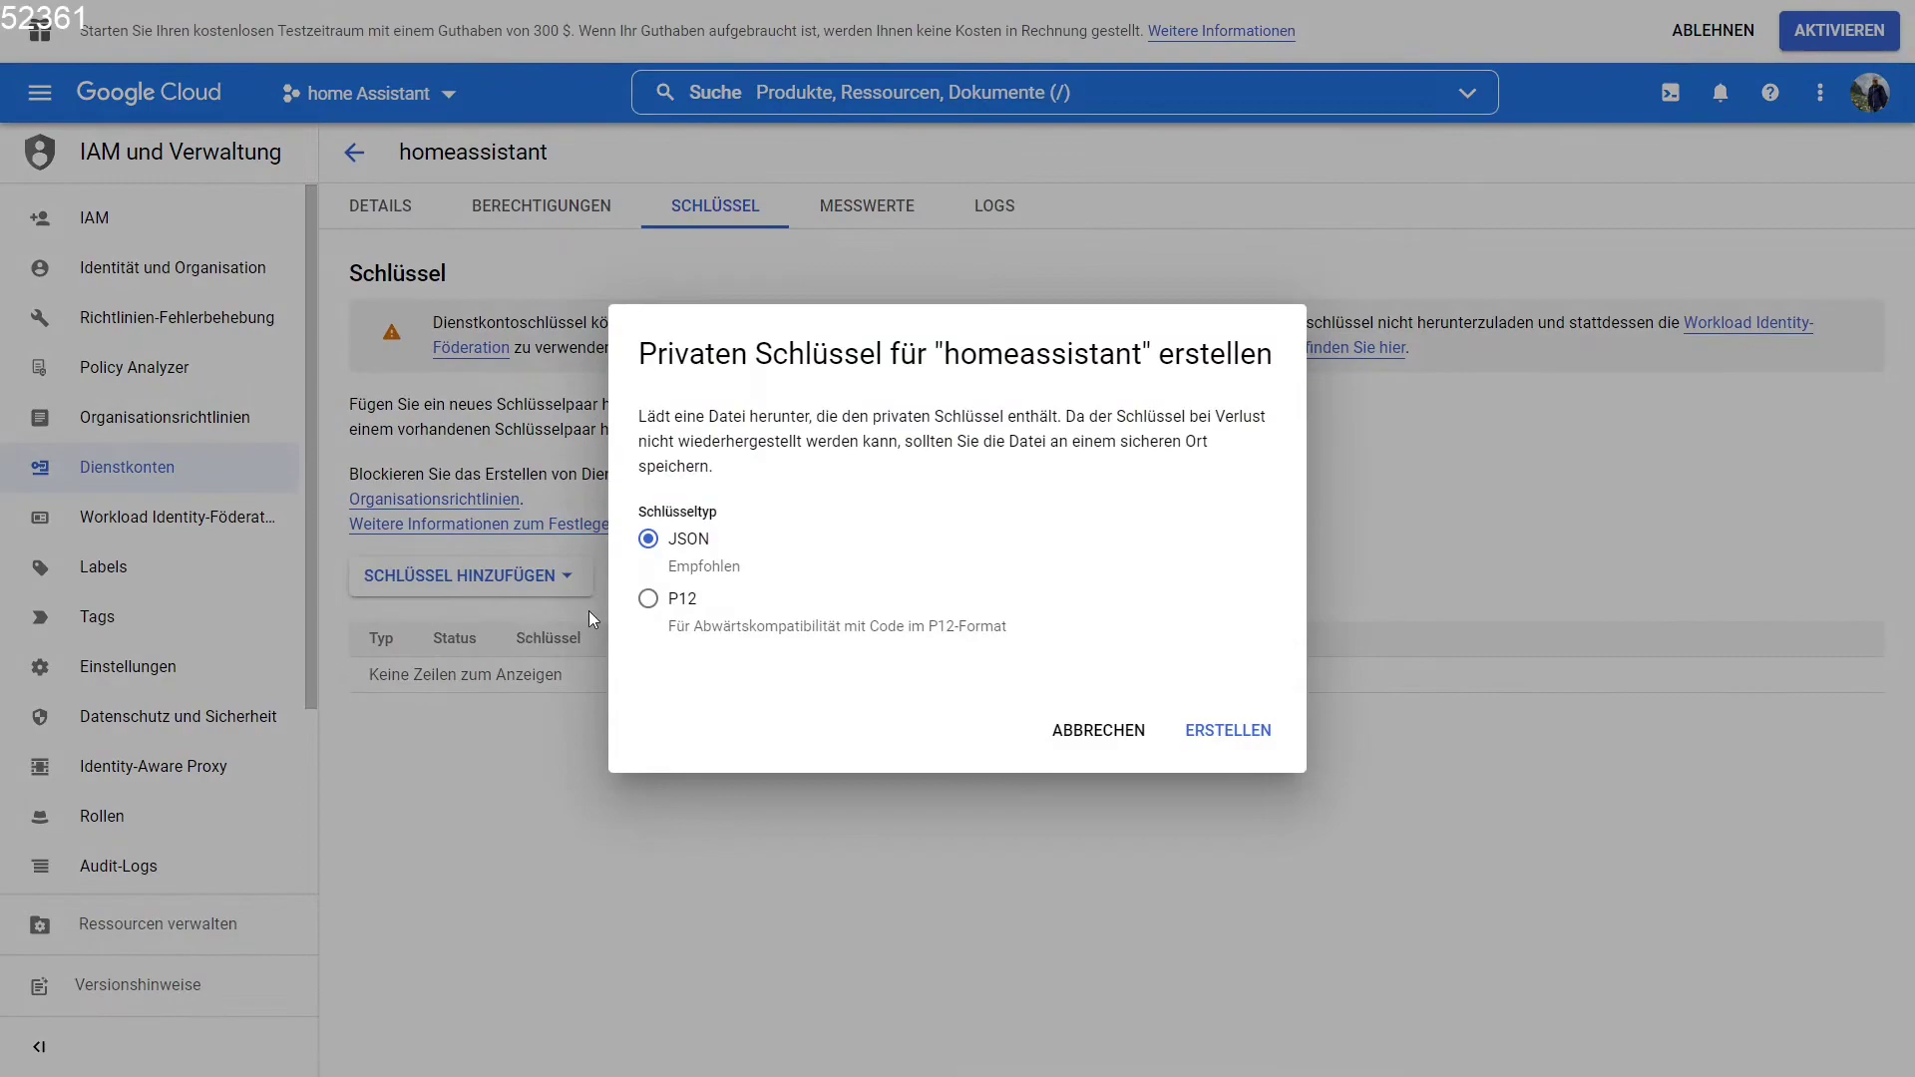
click(1207, 731)
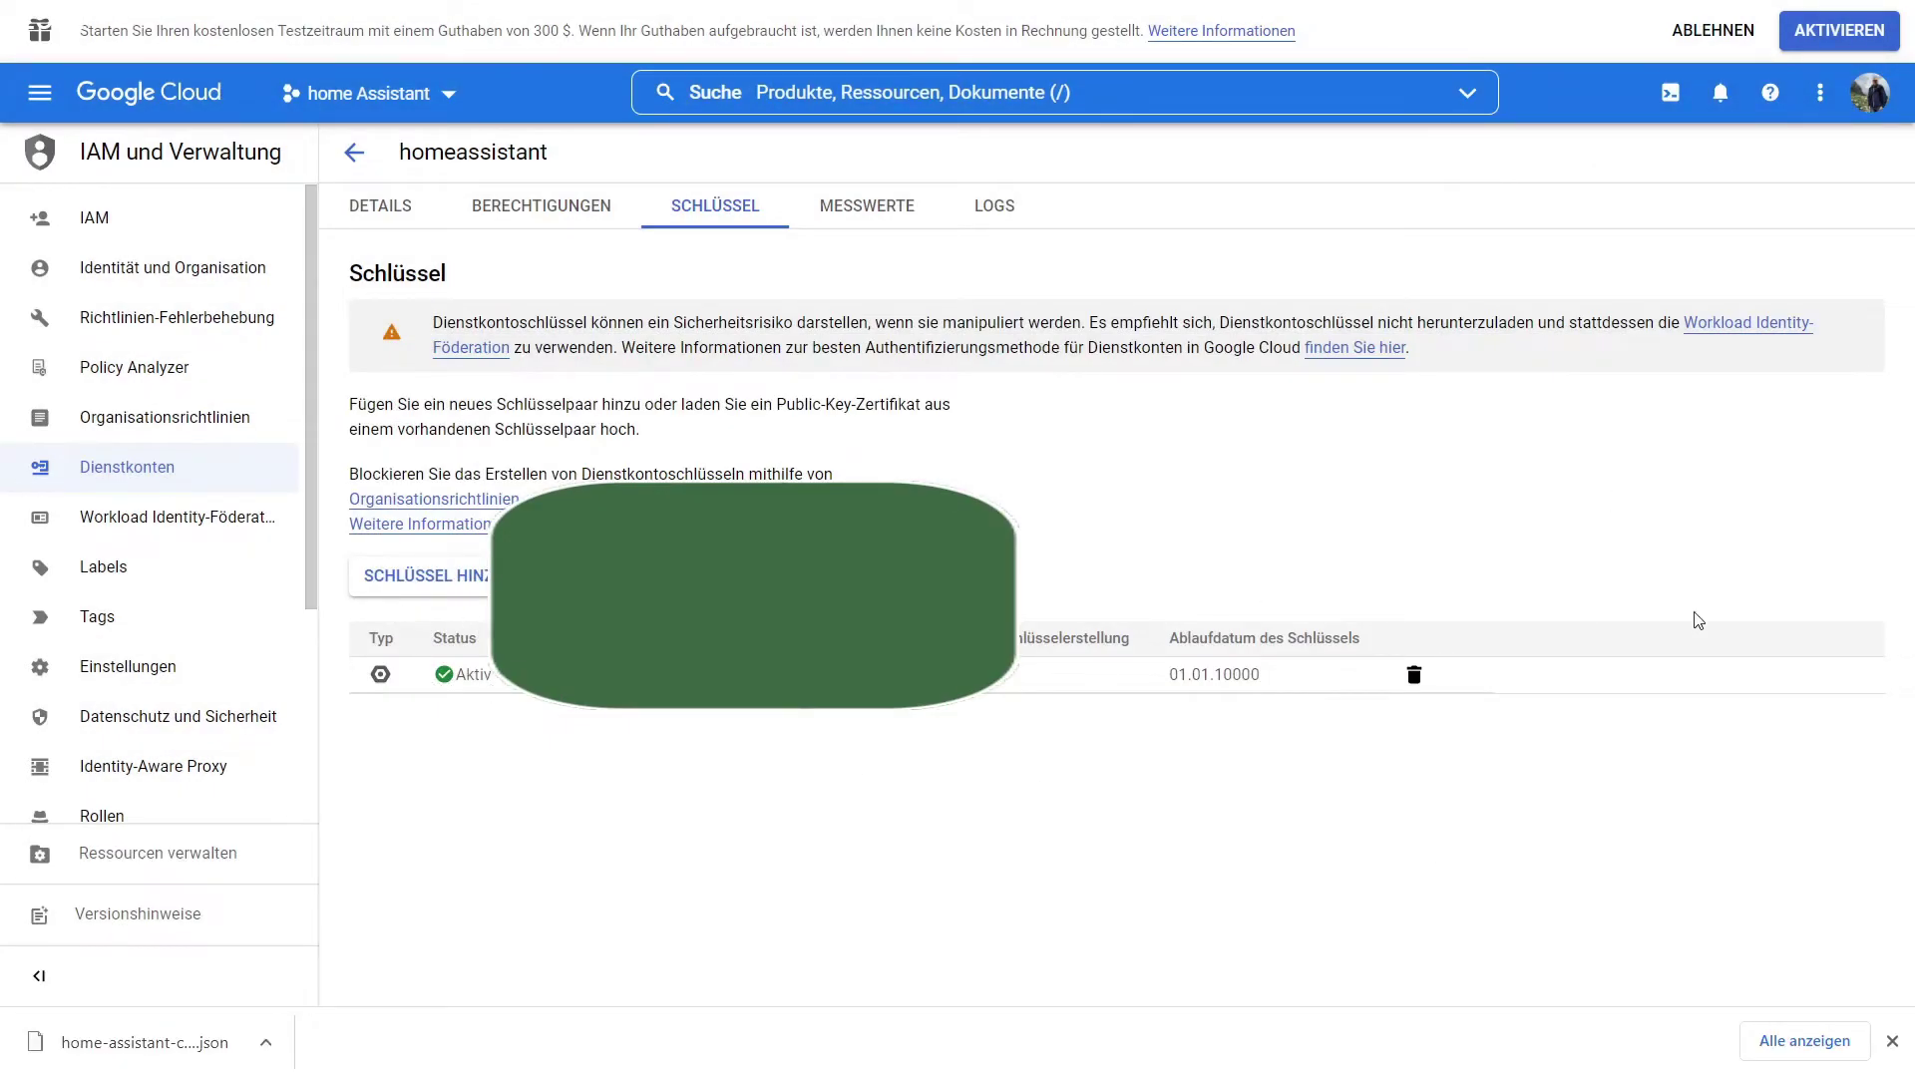
click(1892, 1040)
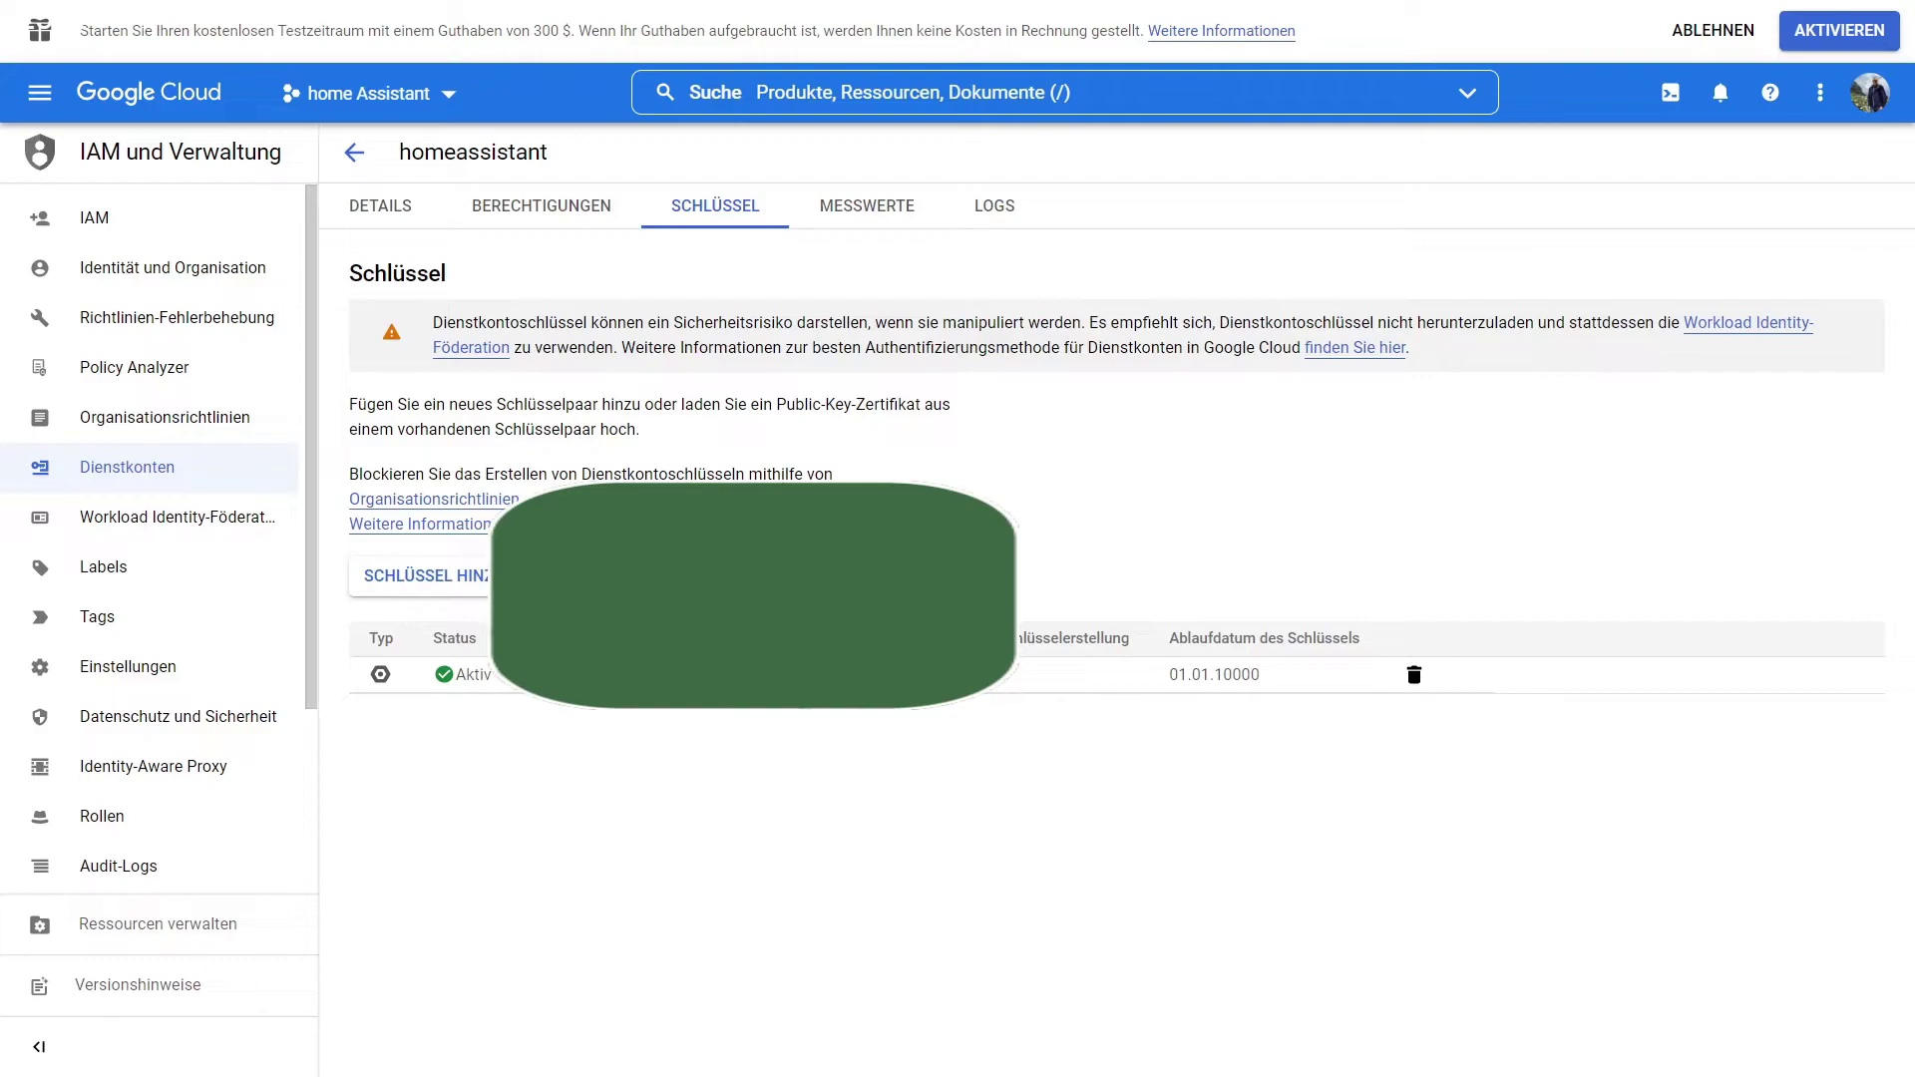
Search for homegraph and enable the HomeGraph API.
click(755, 97)
text(home)
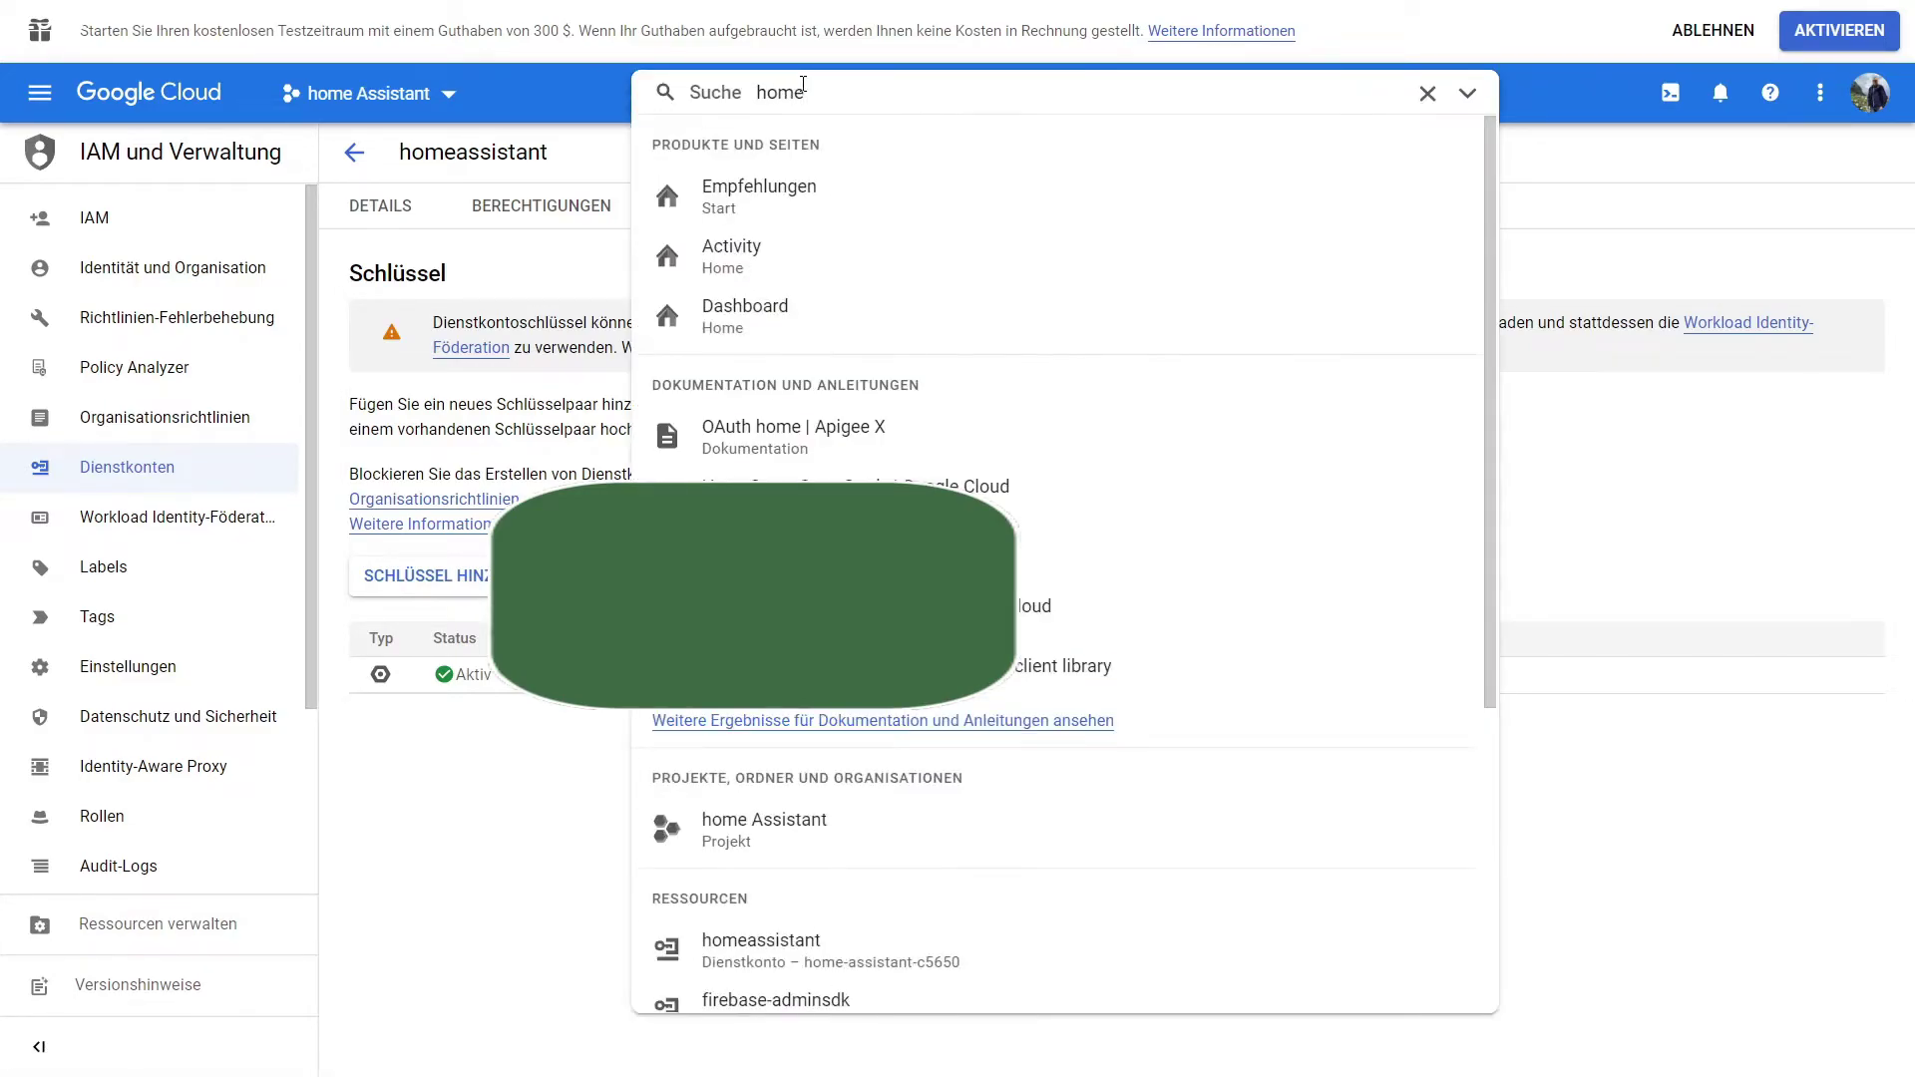
text(graph)
click(733, 195)
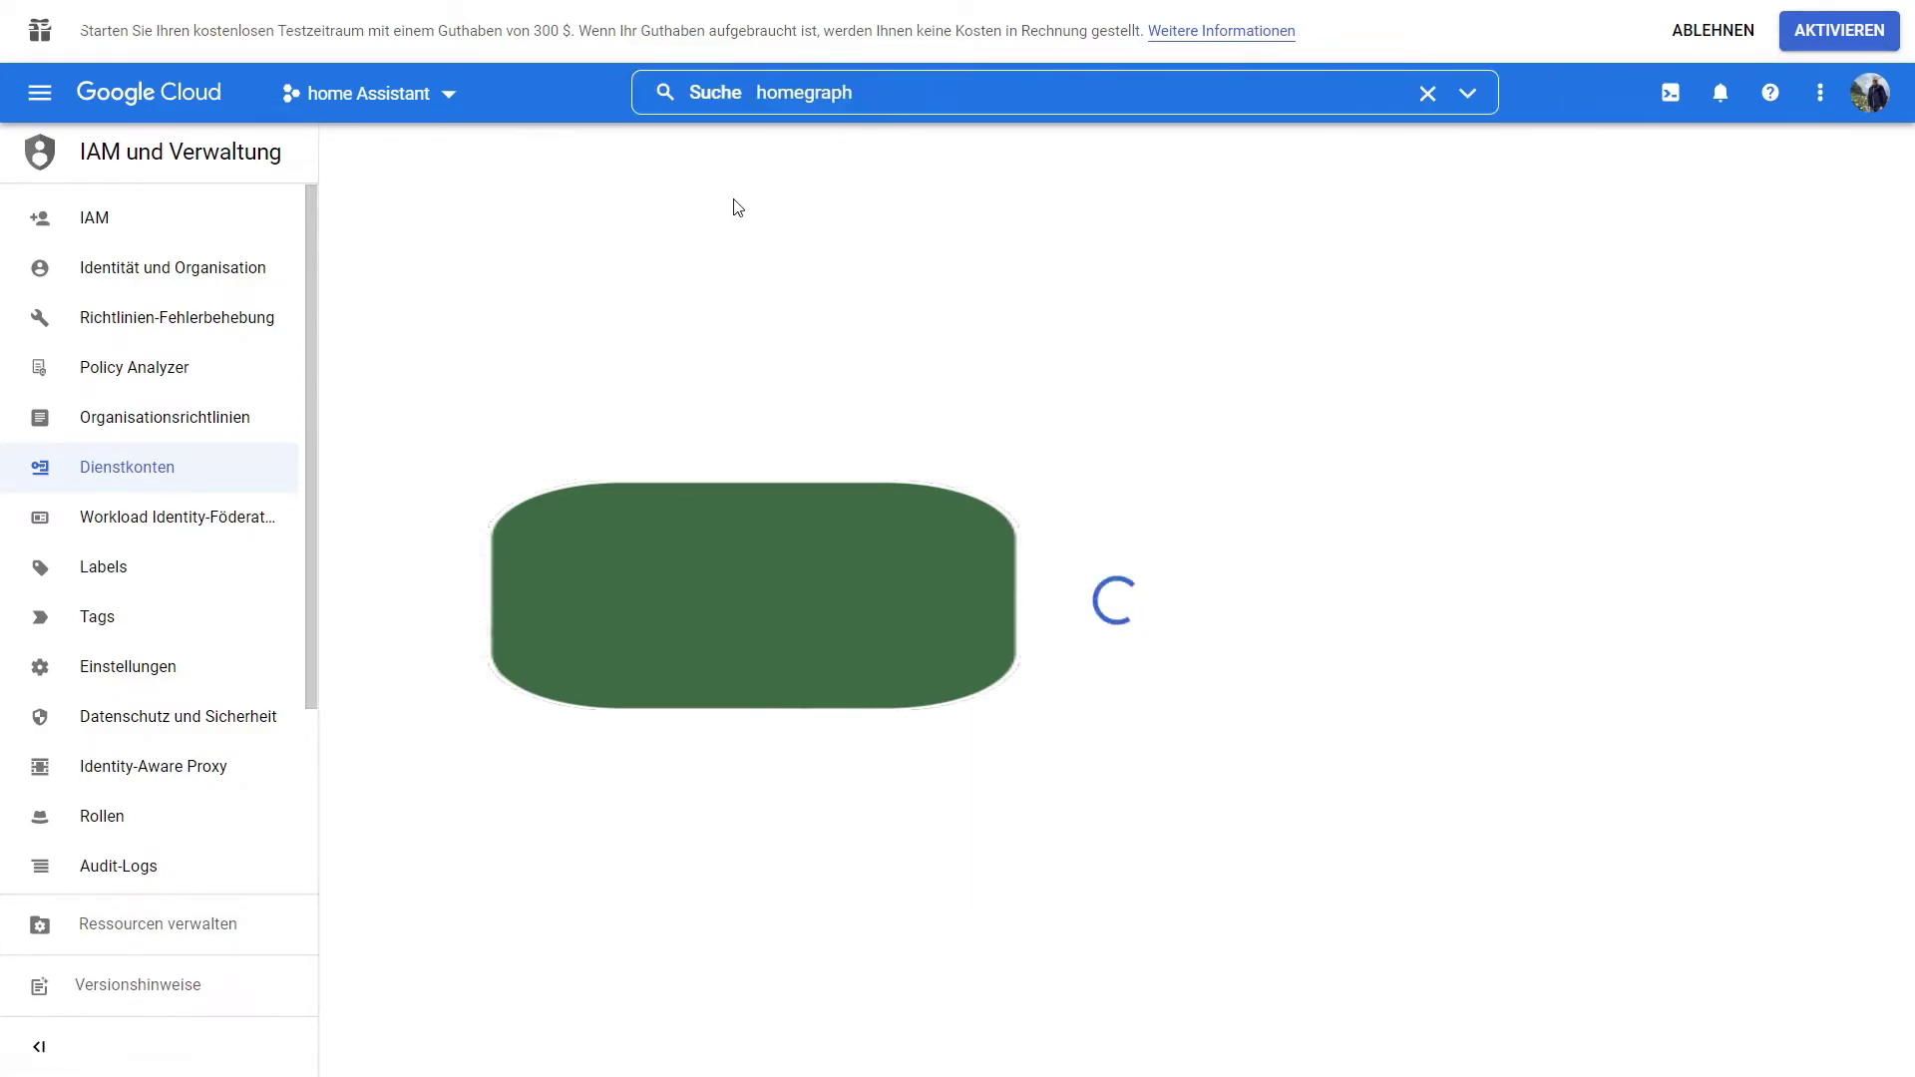
click(298, 354)
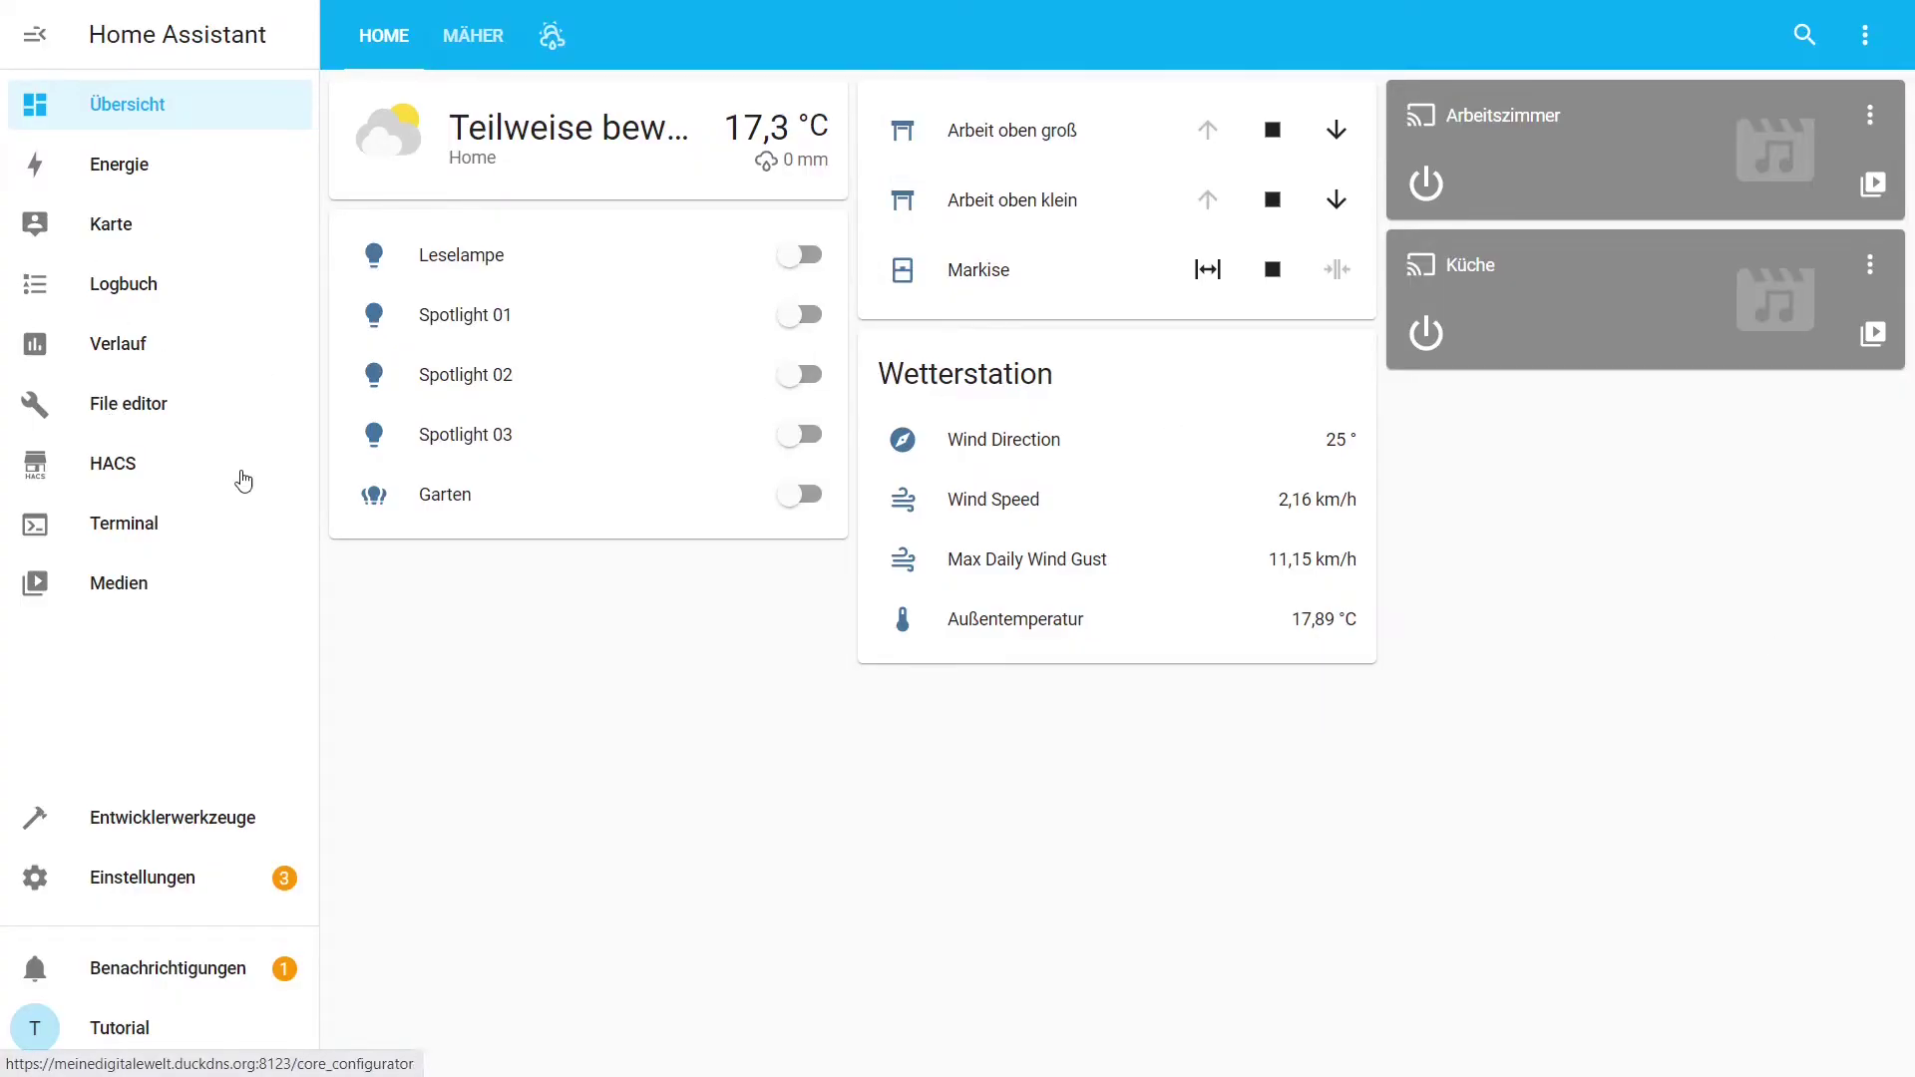
Open configuration.yaml in the File editor at the end of the file.
click(140, 404)
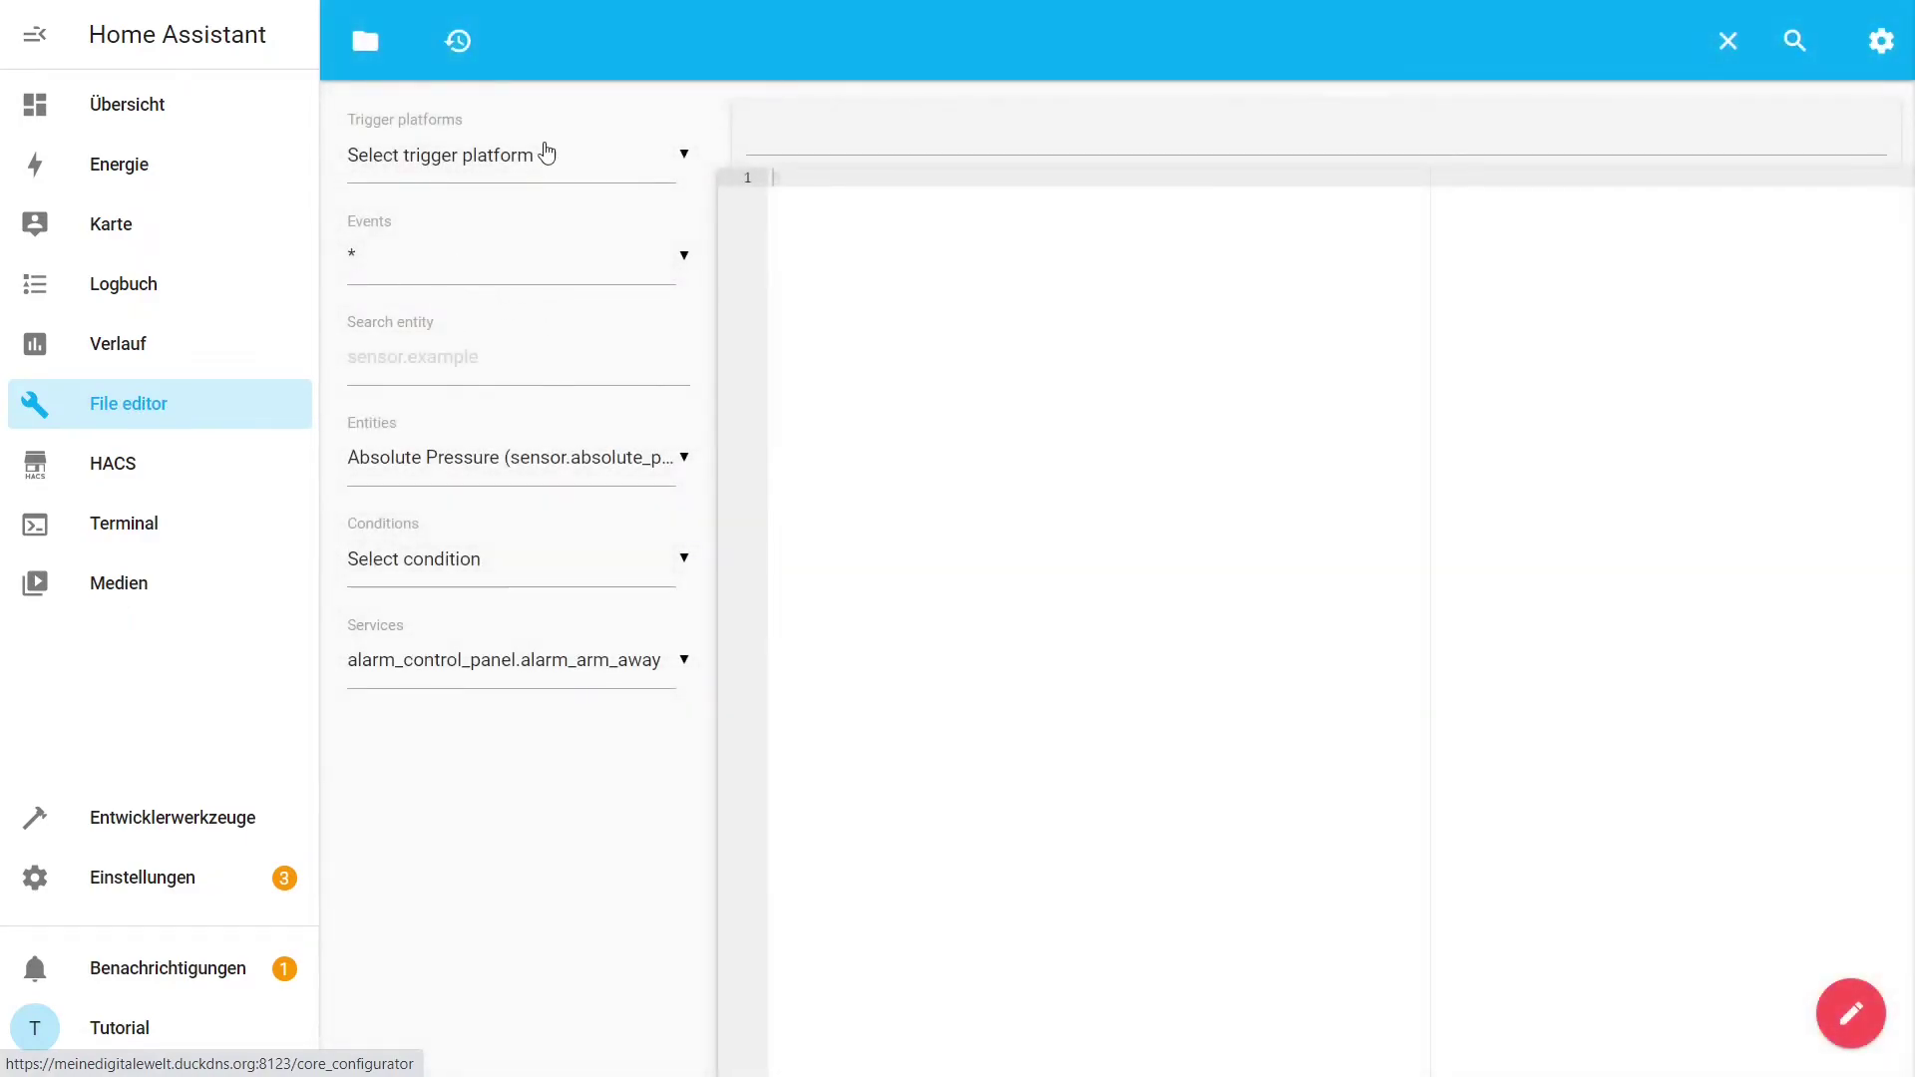
click(365, 40)
click(460, 458)
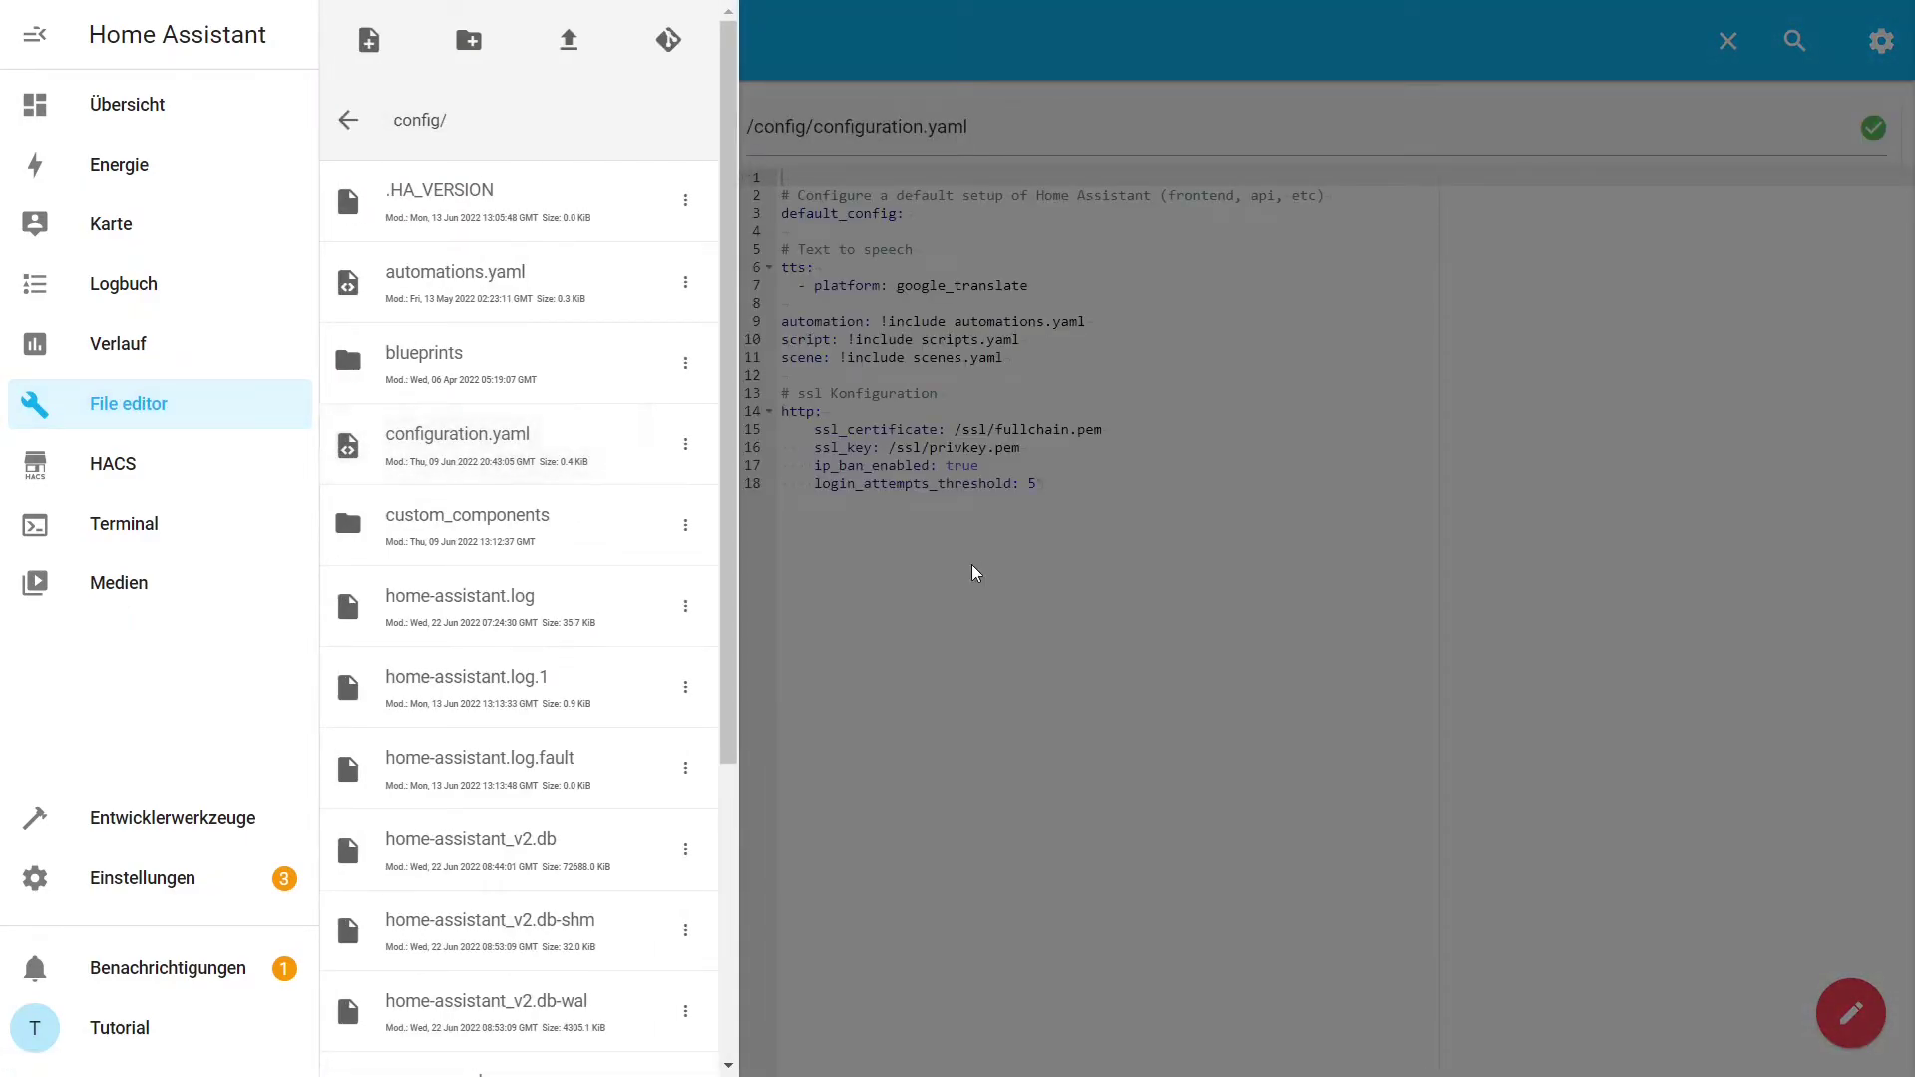
click(975, 568)
click(1196, 493)
Add a '#google home assistant' comment and a google_assistant block with the pasted project_id.
key(Return)
key(Return)
key(Return)
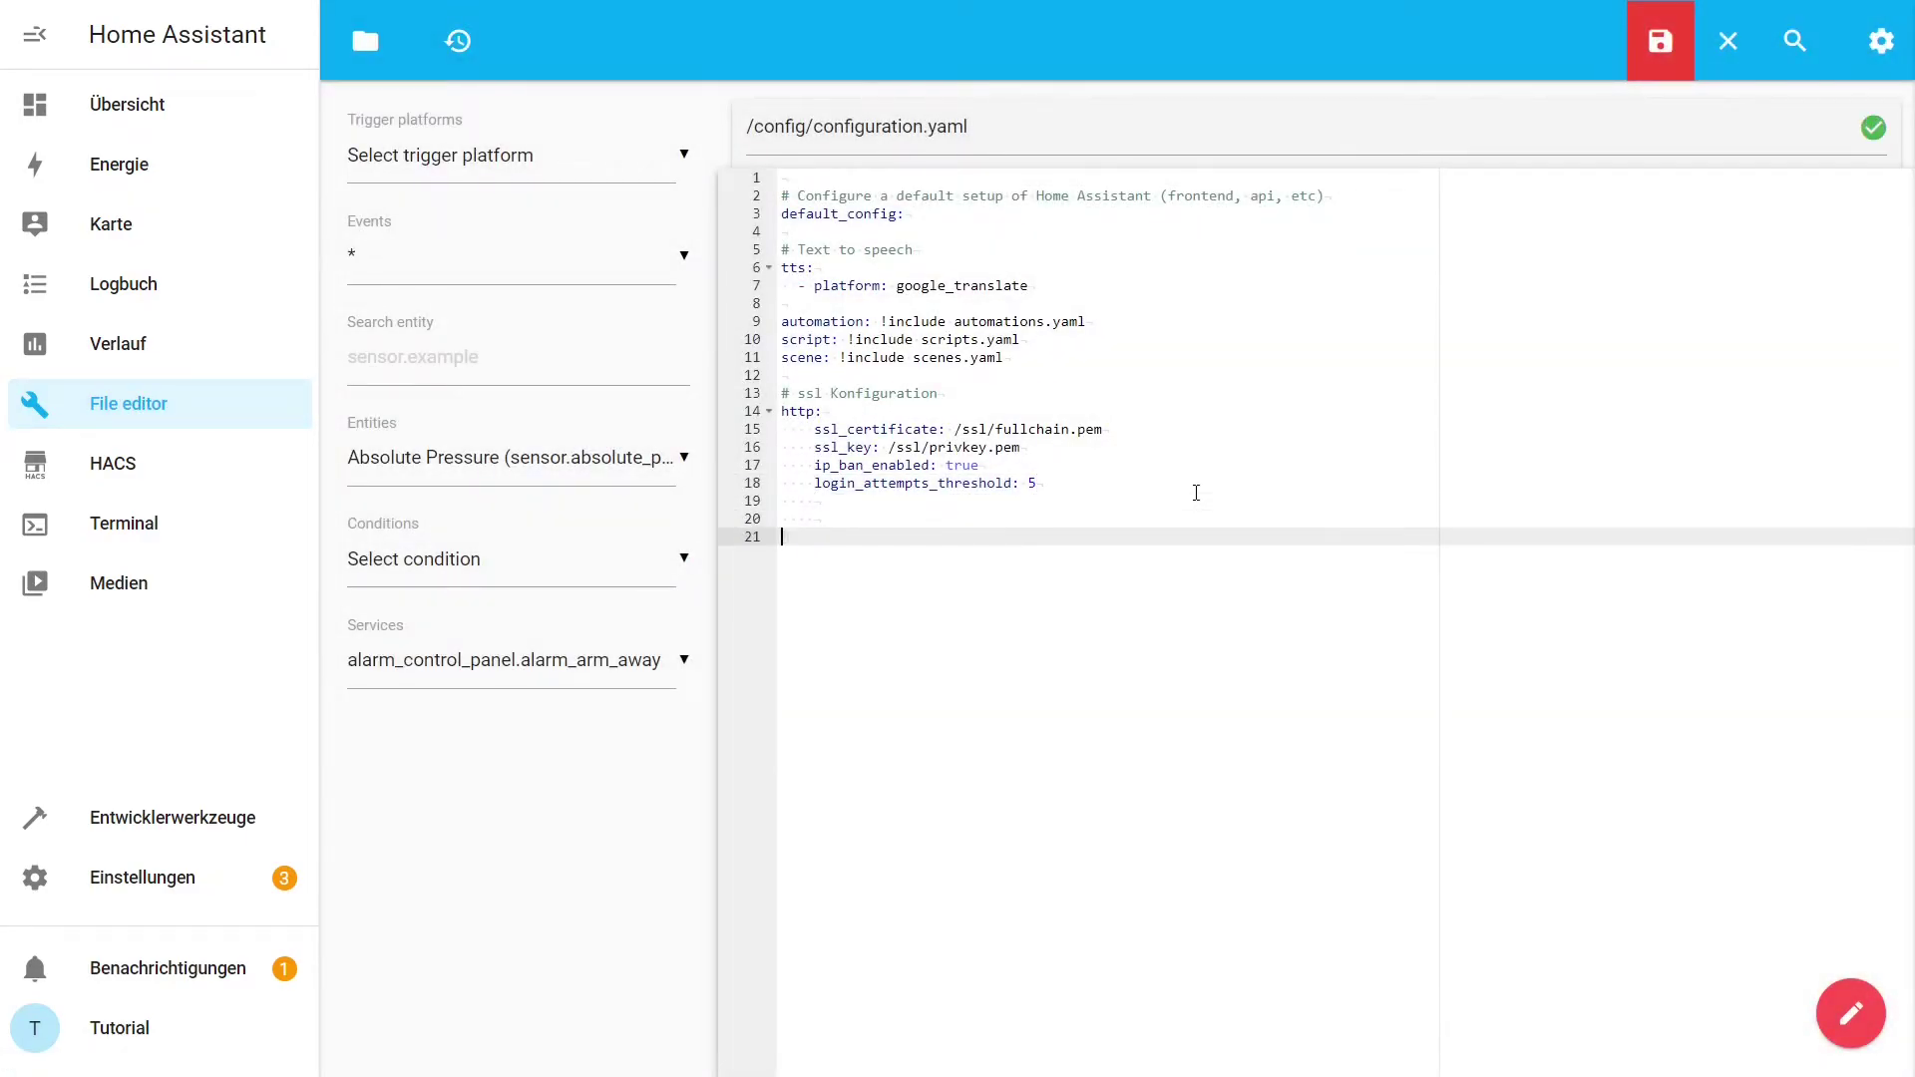
text(#google home assistant)
key(Return)
text(google_assistant:)
key(Return)
text(project_)
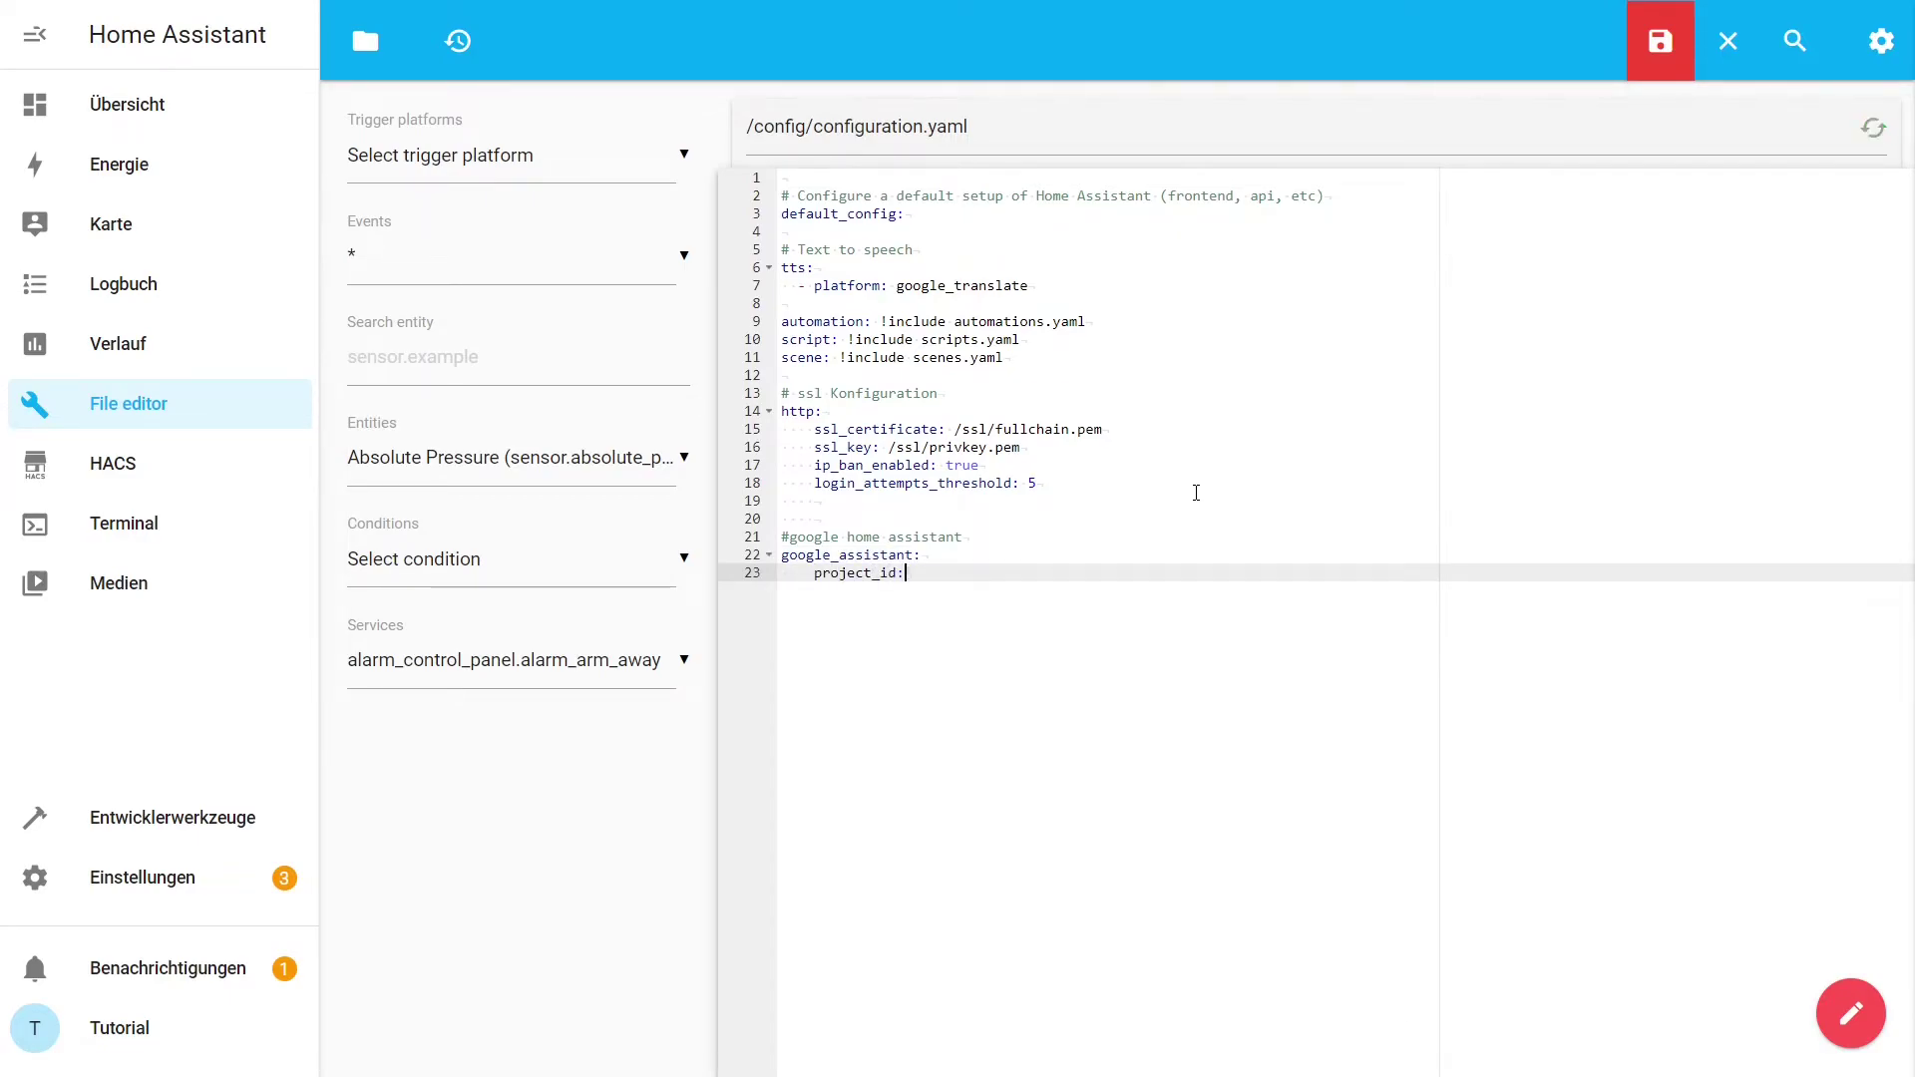
text(id:)
key(ctrl+v)
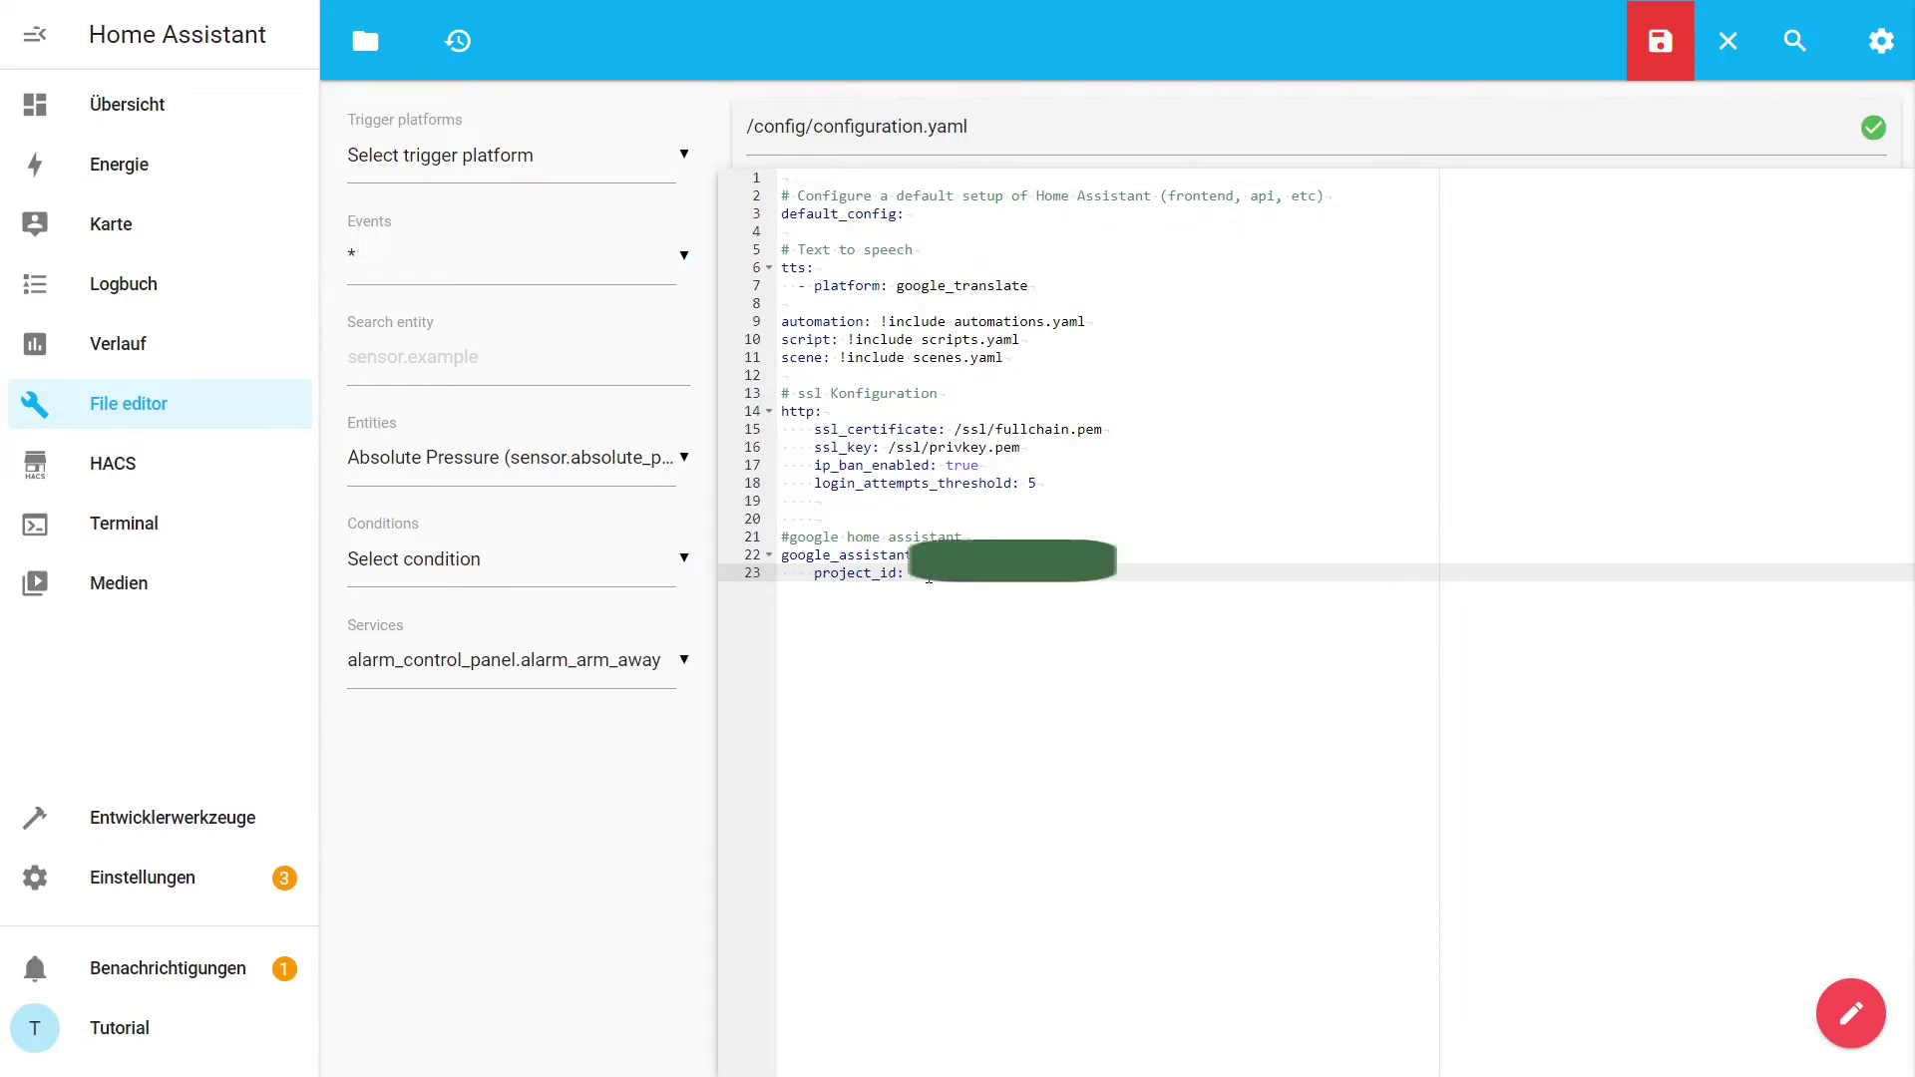
Add 'service_account: !include SERVICE_ACCOUNT.json' and 'report_state: true', then save the file.
key(Return)
text(serv)
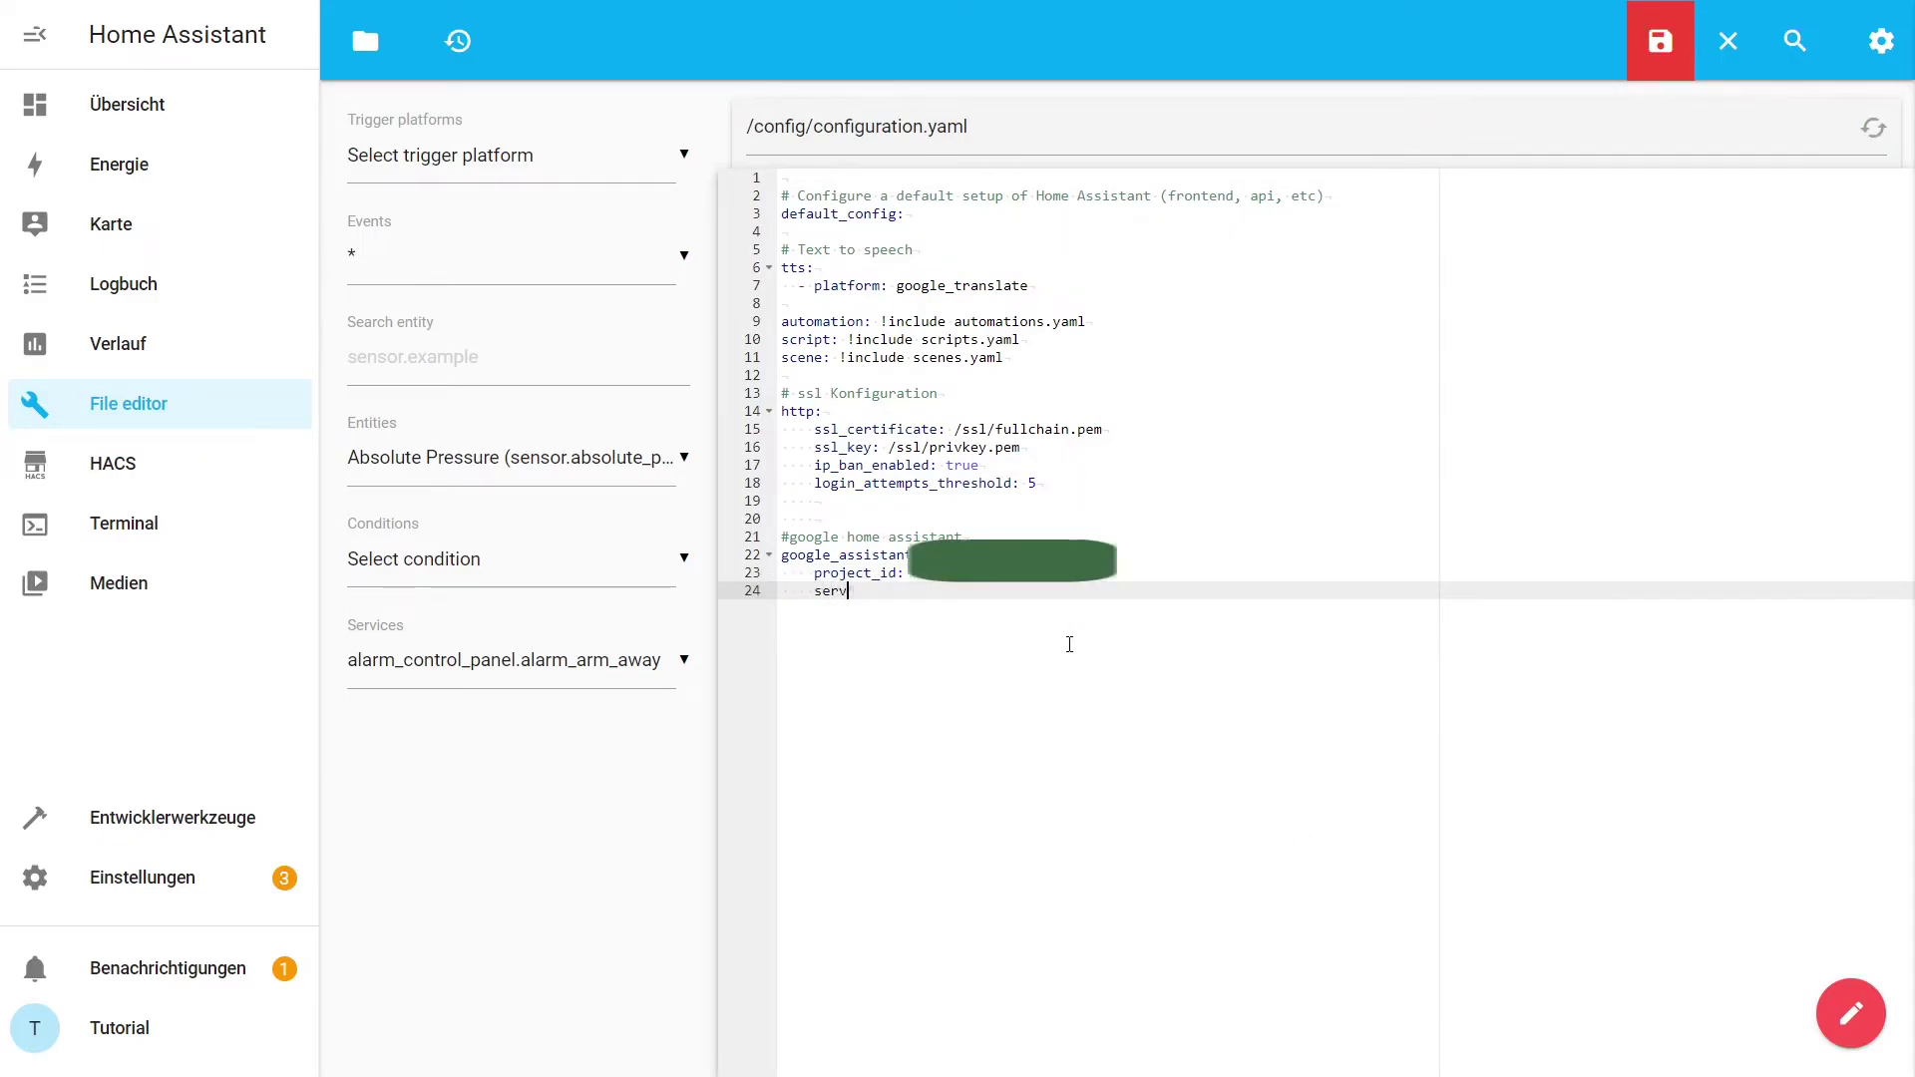
text(ice_account: !include SERVICE_ACCOUNT.json)
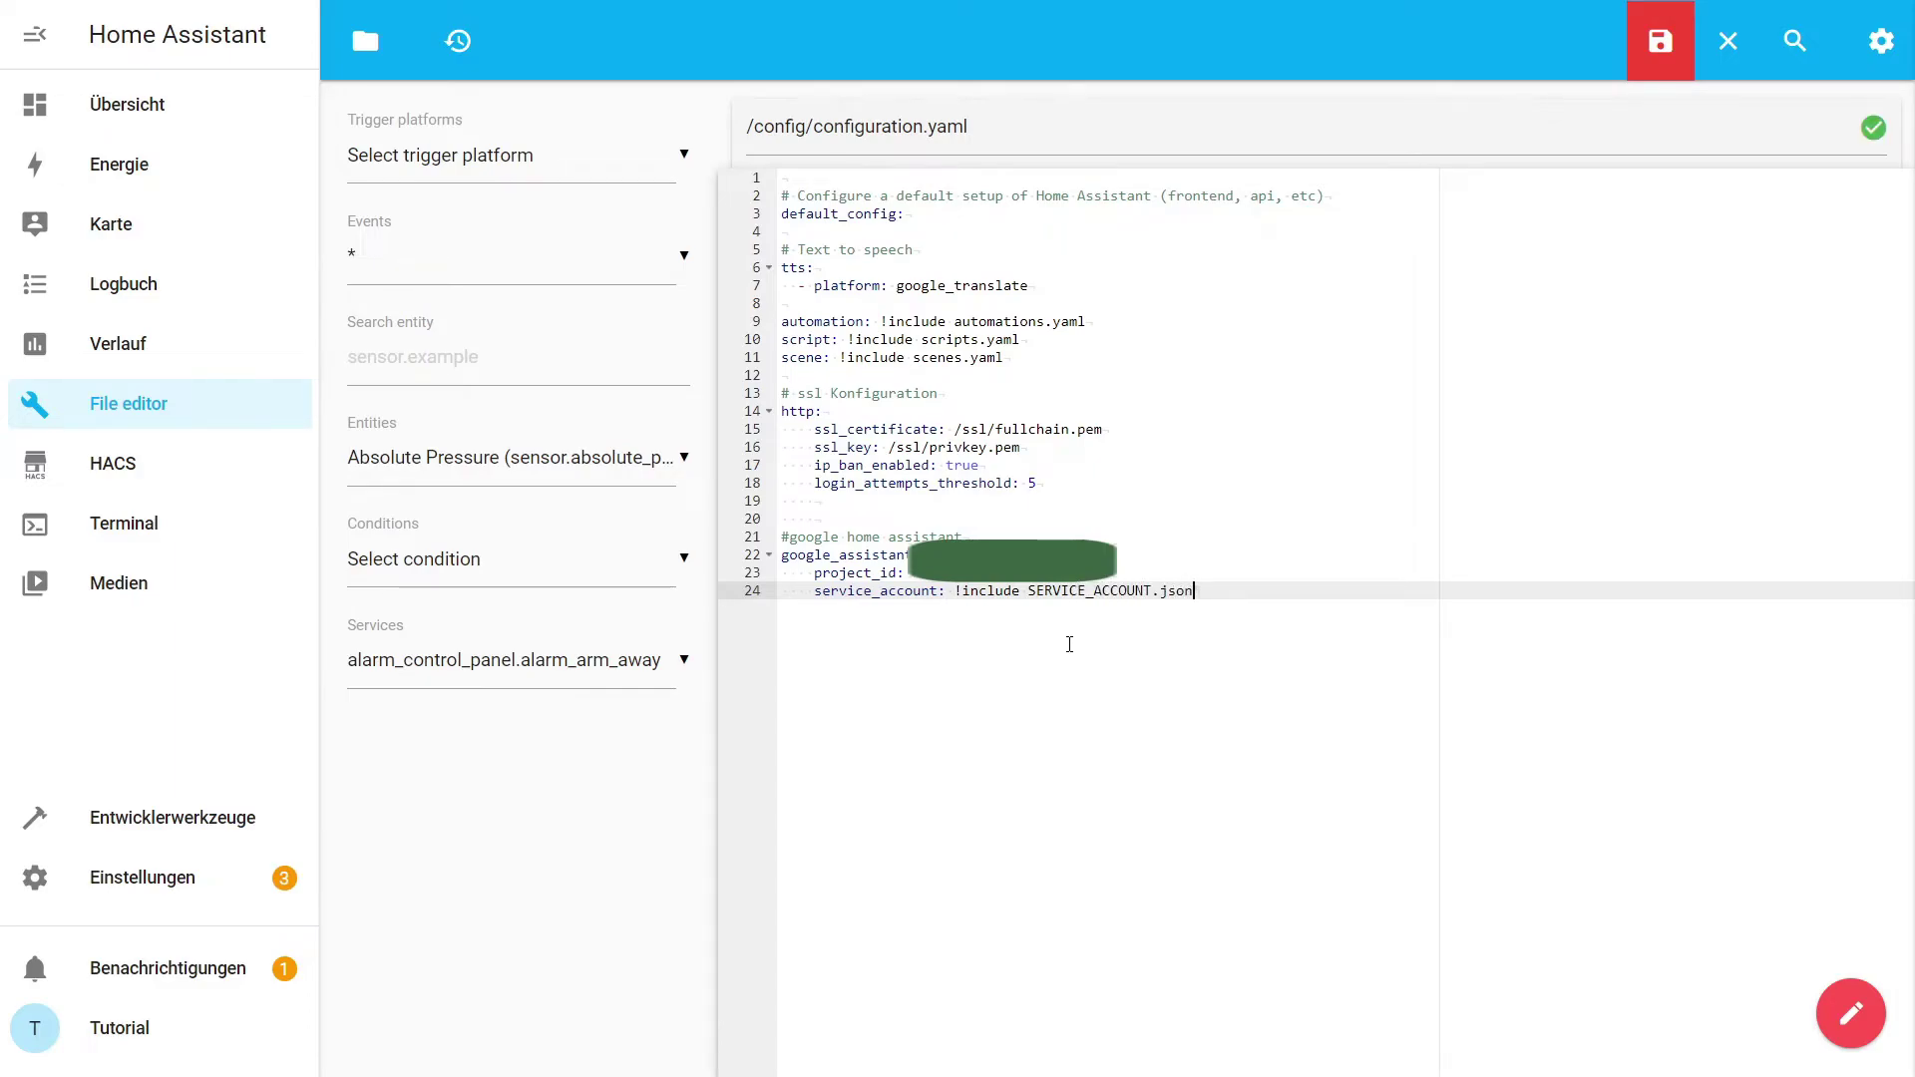
key(Return)
text(report)
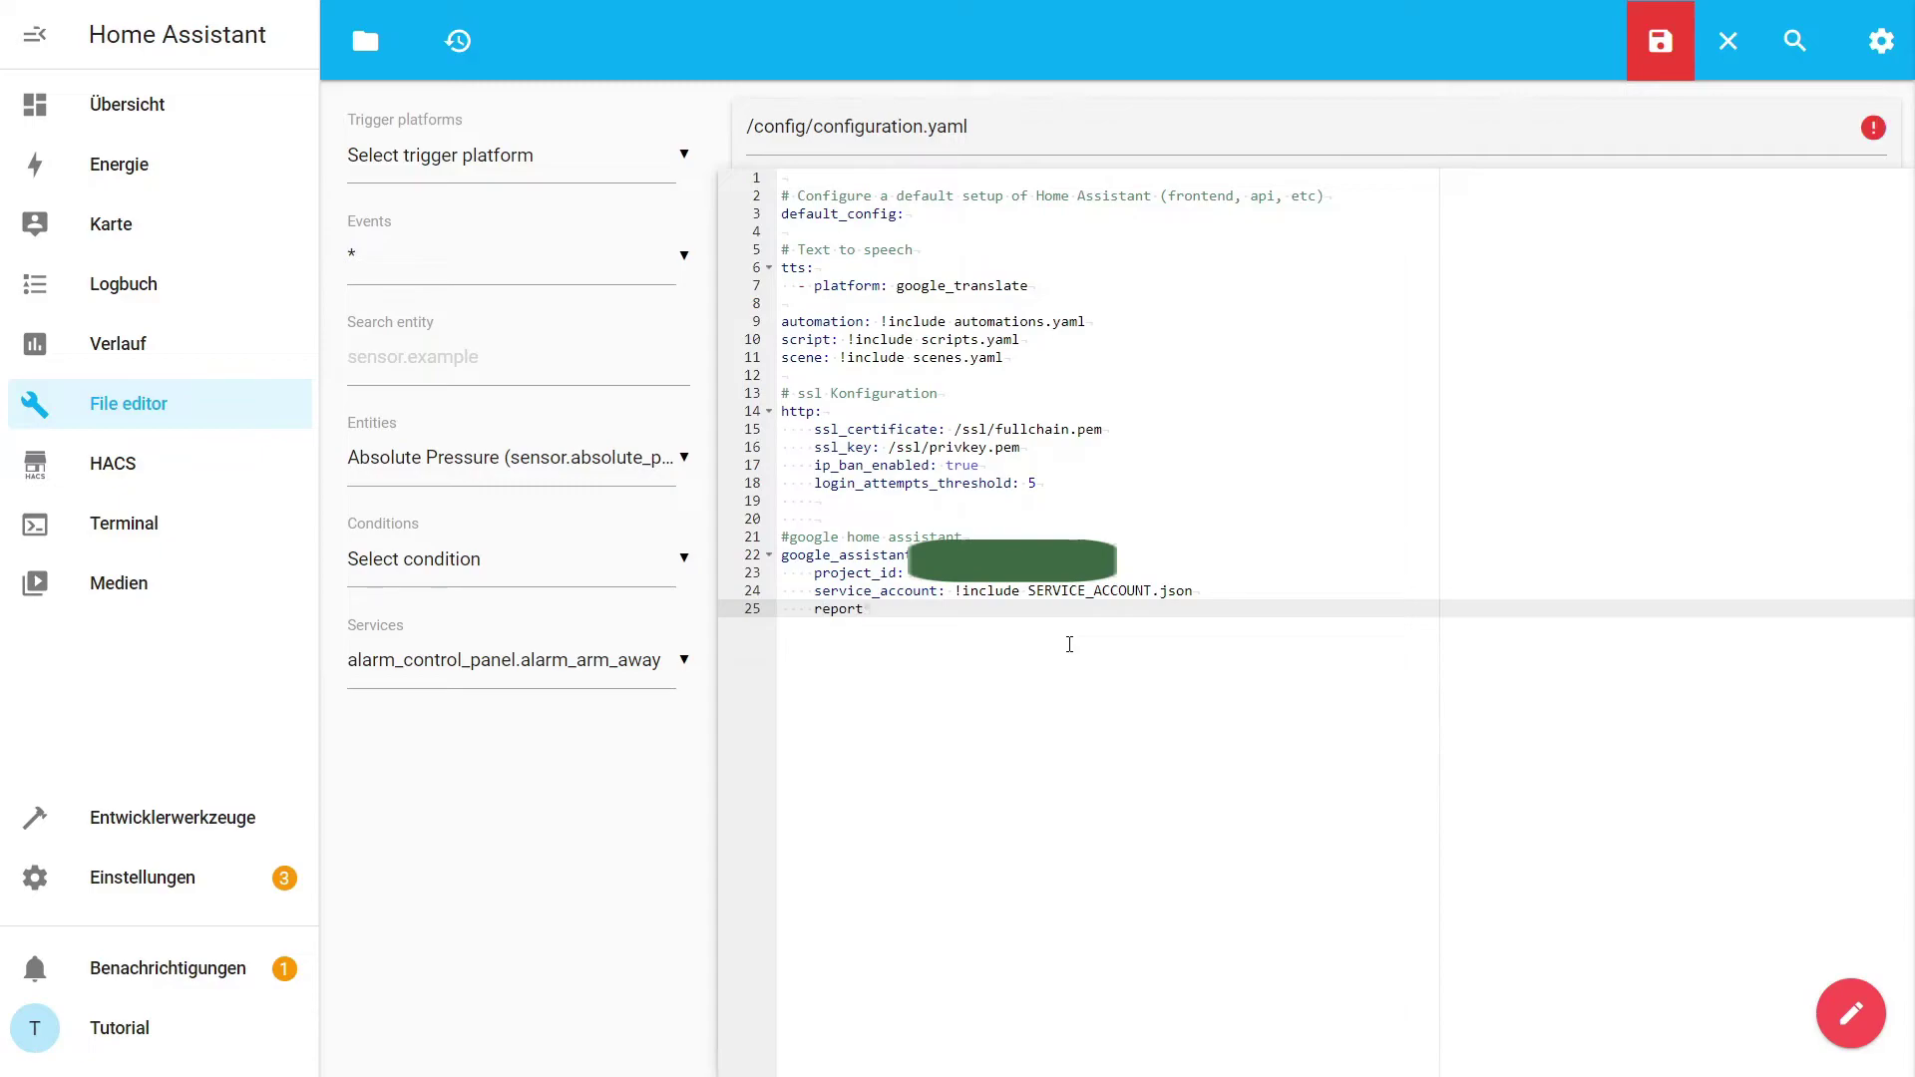
text(_state: true)
click(1659, 41)
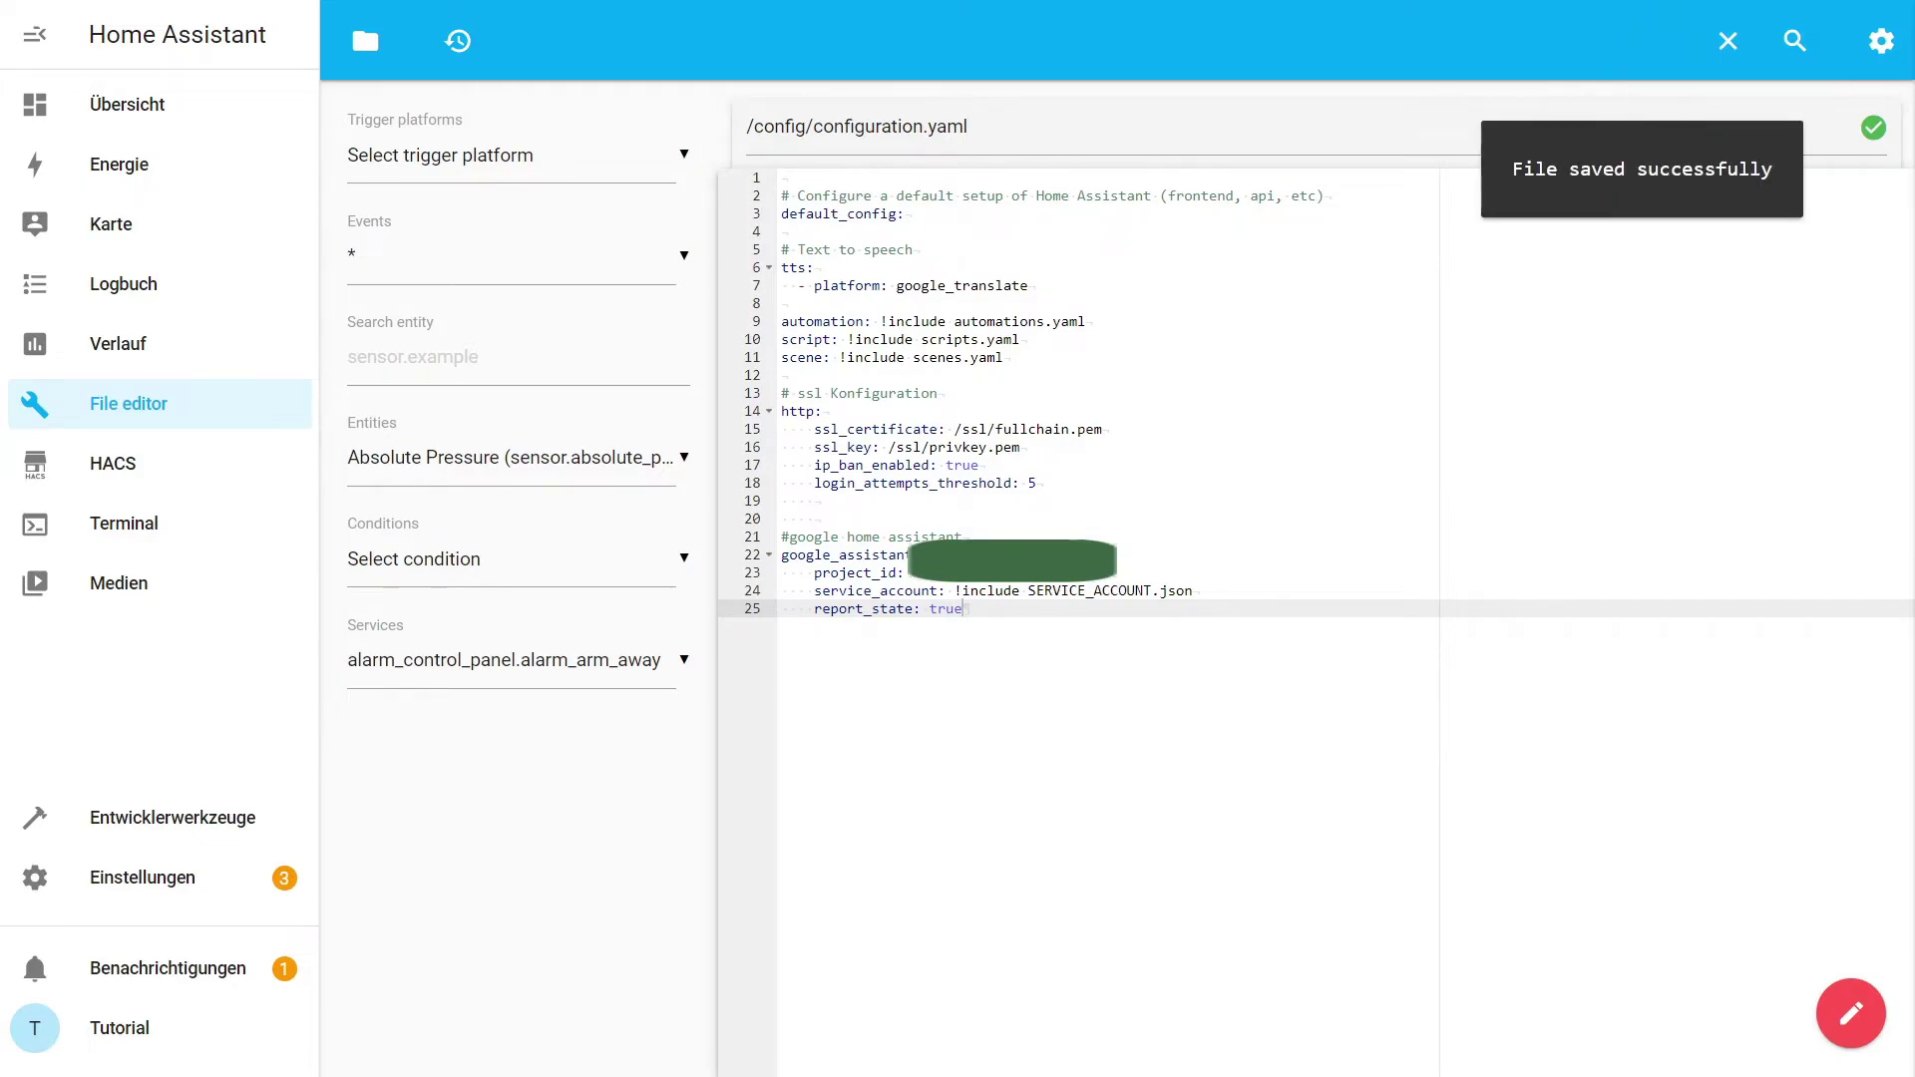
click(365, 41)
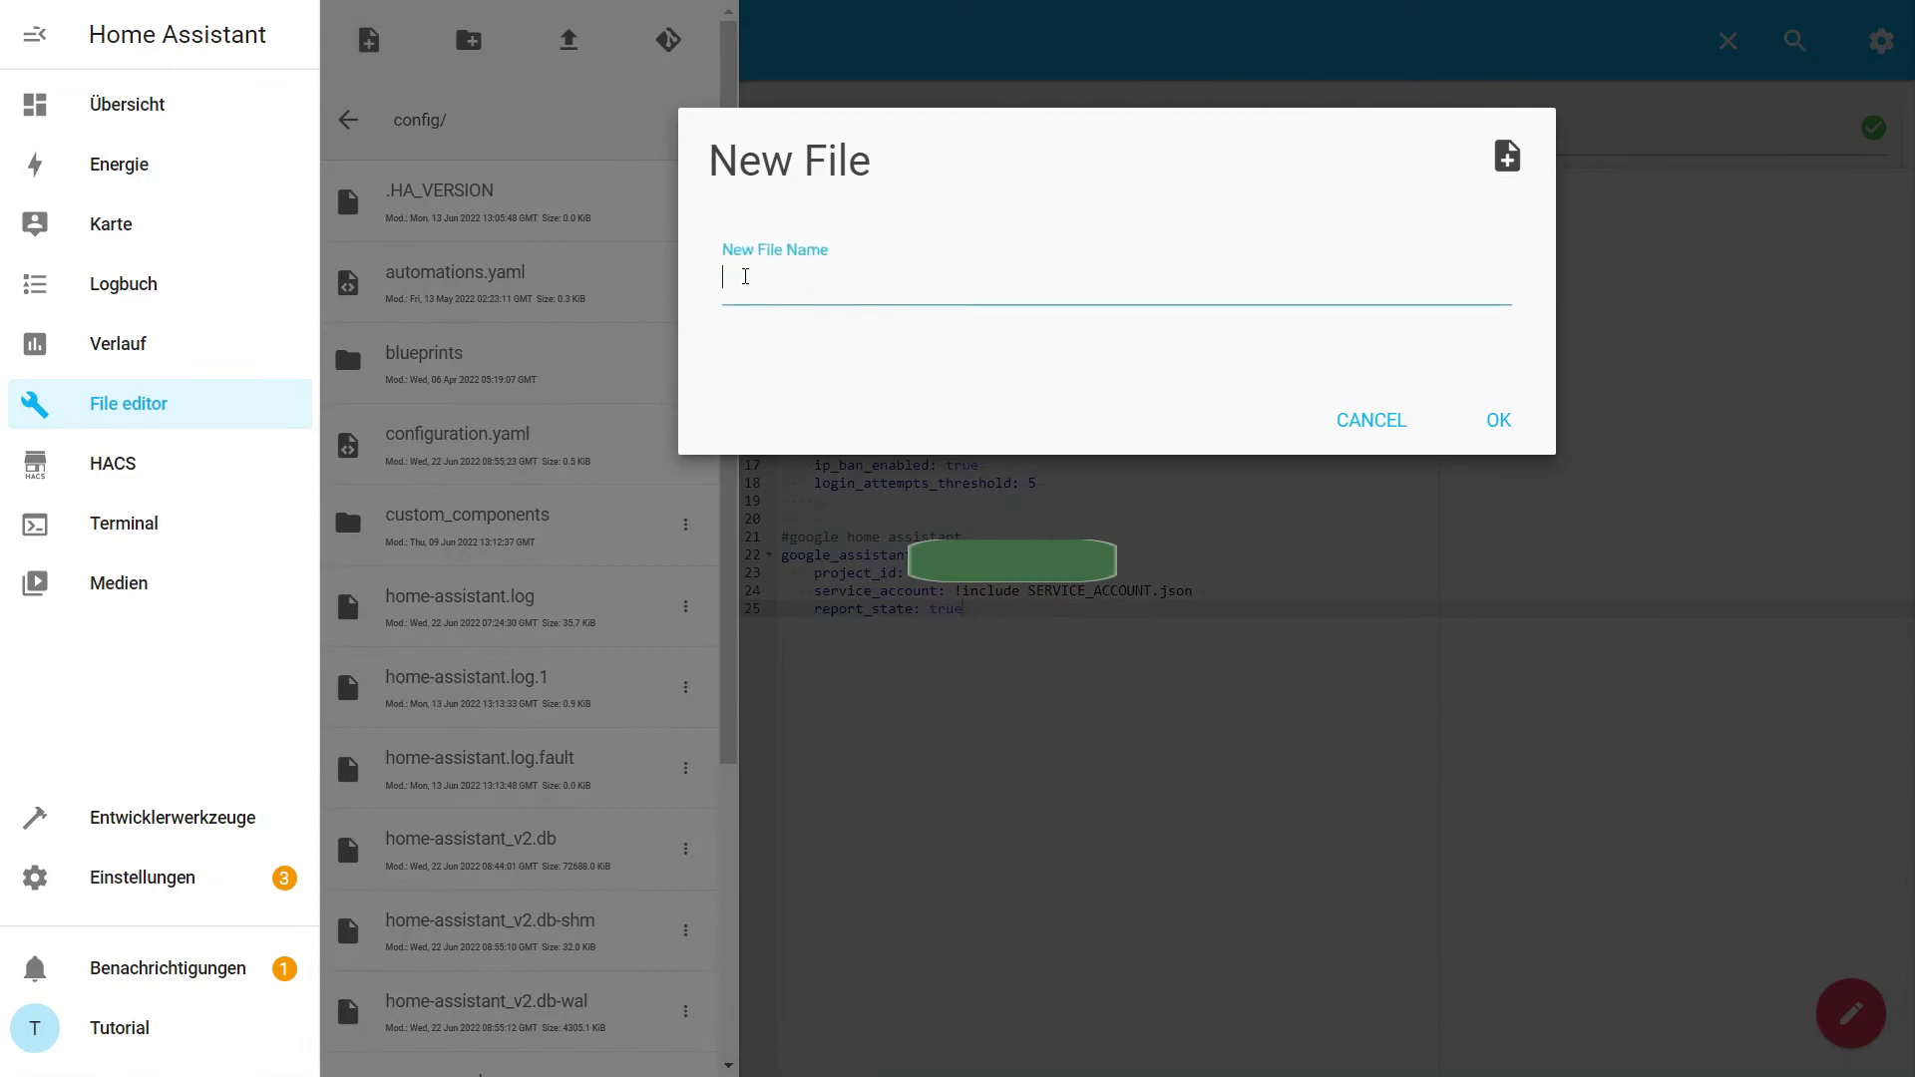
Create a new file named SERVICE_ACCOUNT.json in the Home Assistant config folder.
click(834, 301)
text(SERVICE_ACCOUNT)
click(983, 286)
text(.json)
click(1497, 420)
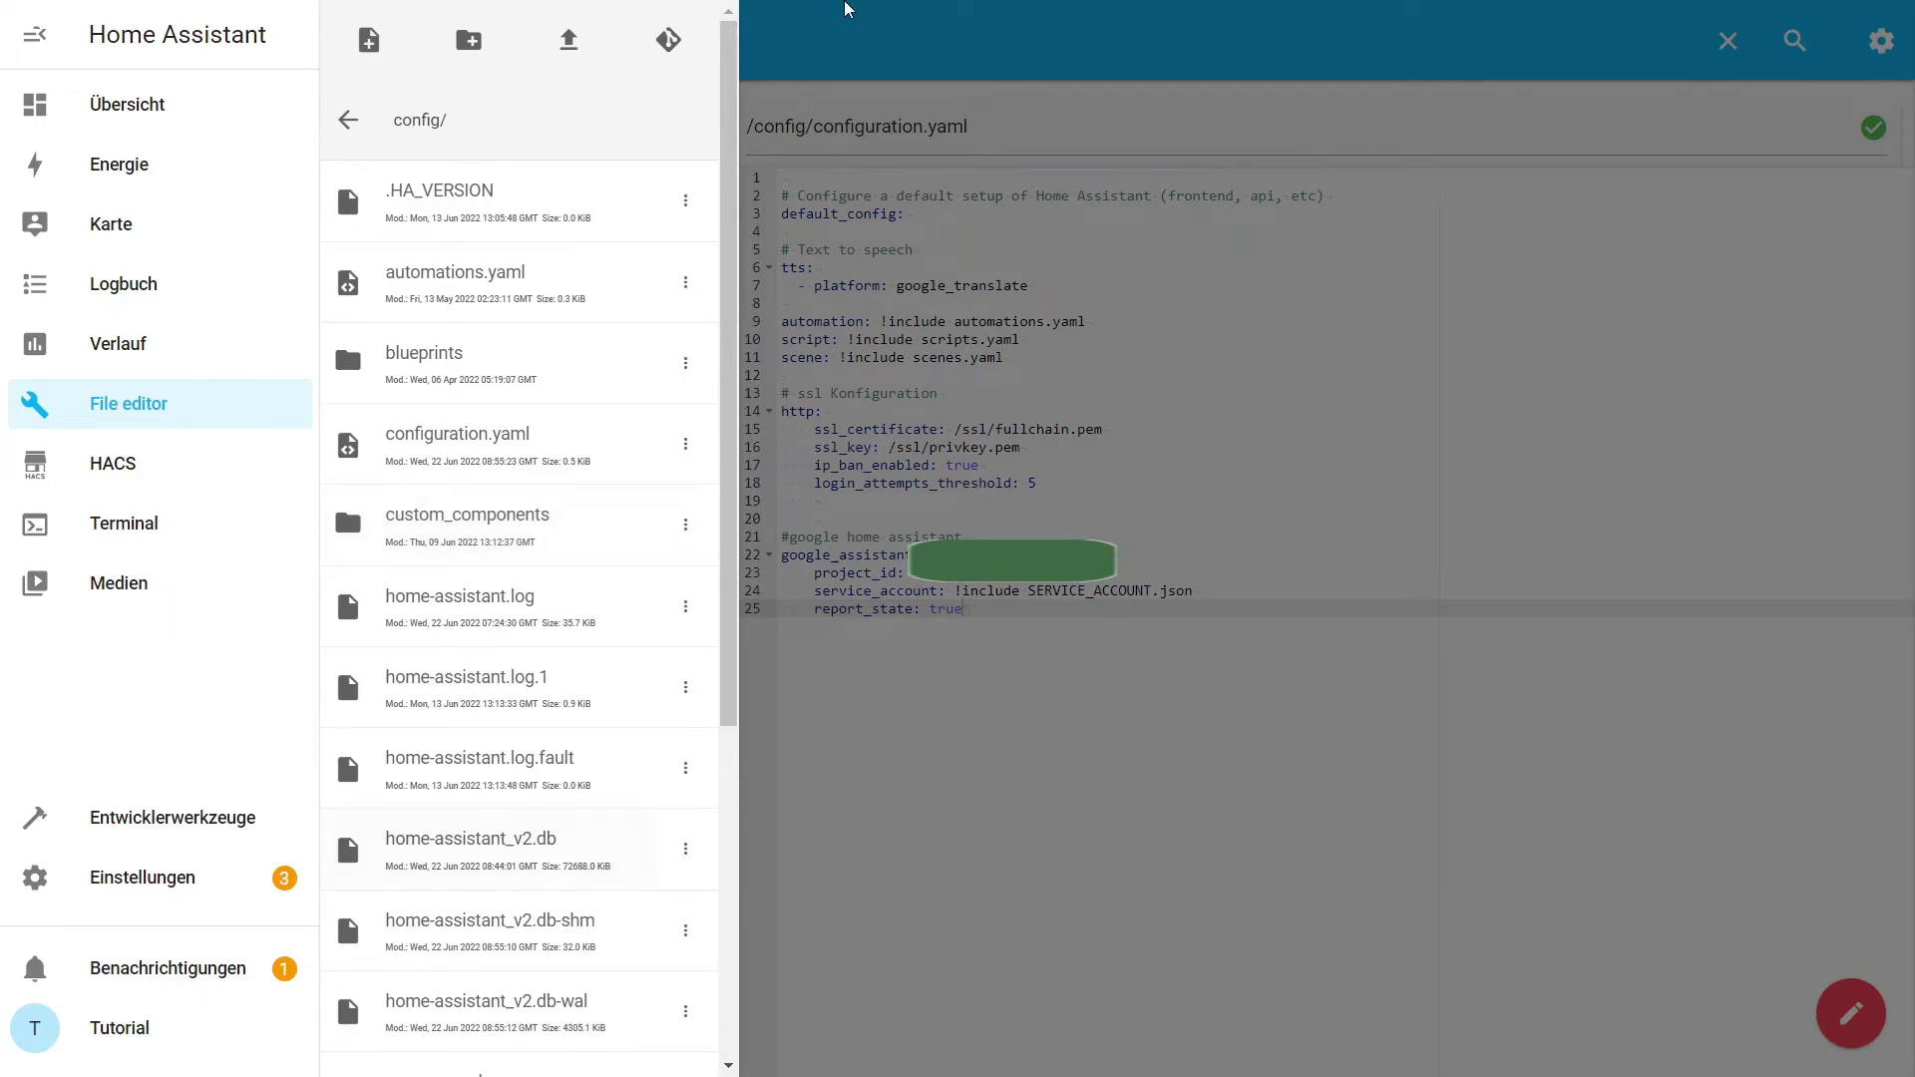
Paste the service account key JSON into SERVICE_ACCOUNT.json and save it.
scroll(651, 748, down, 7)
click(493, 699)
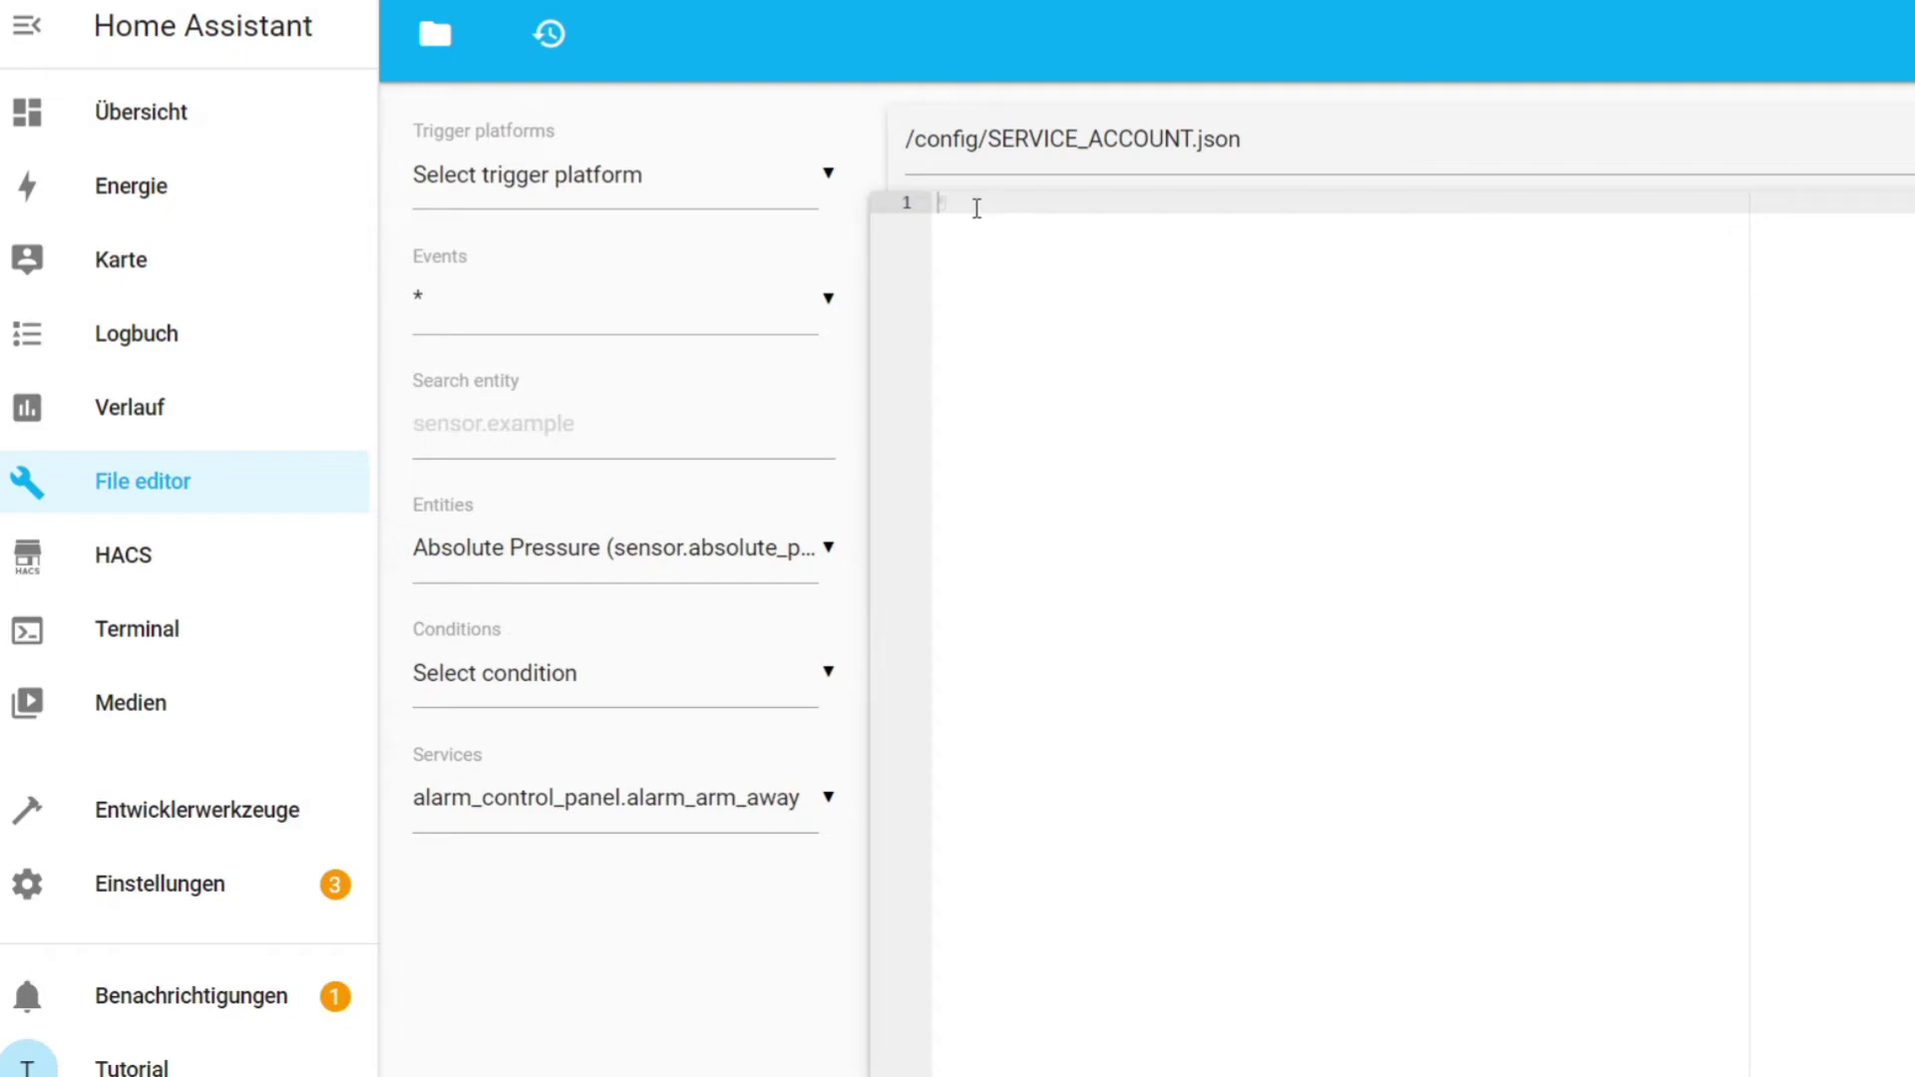
key(ctrl+v)
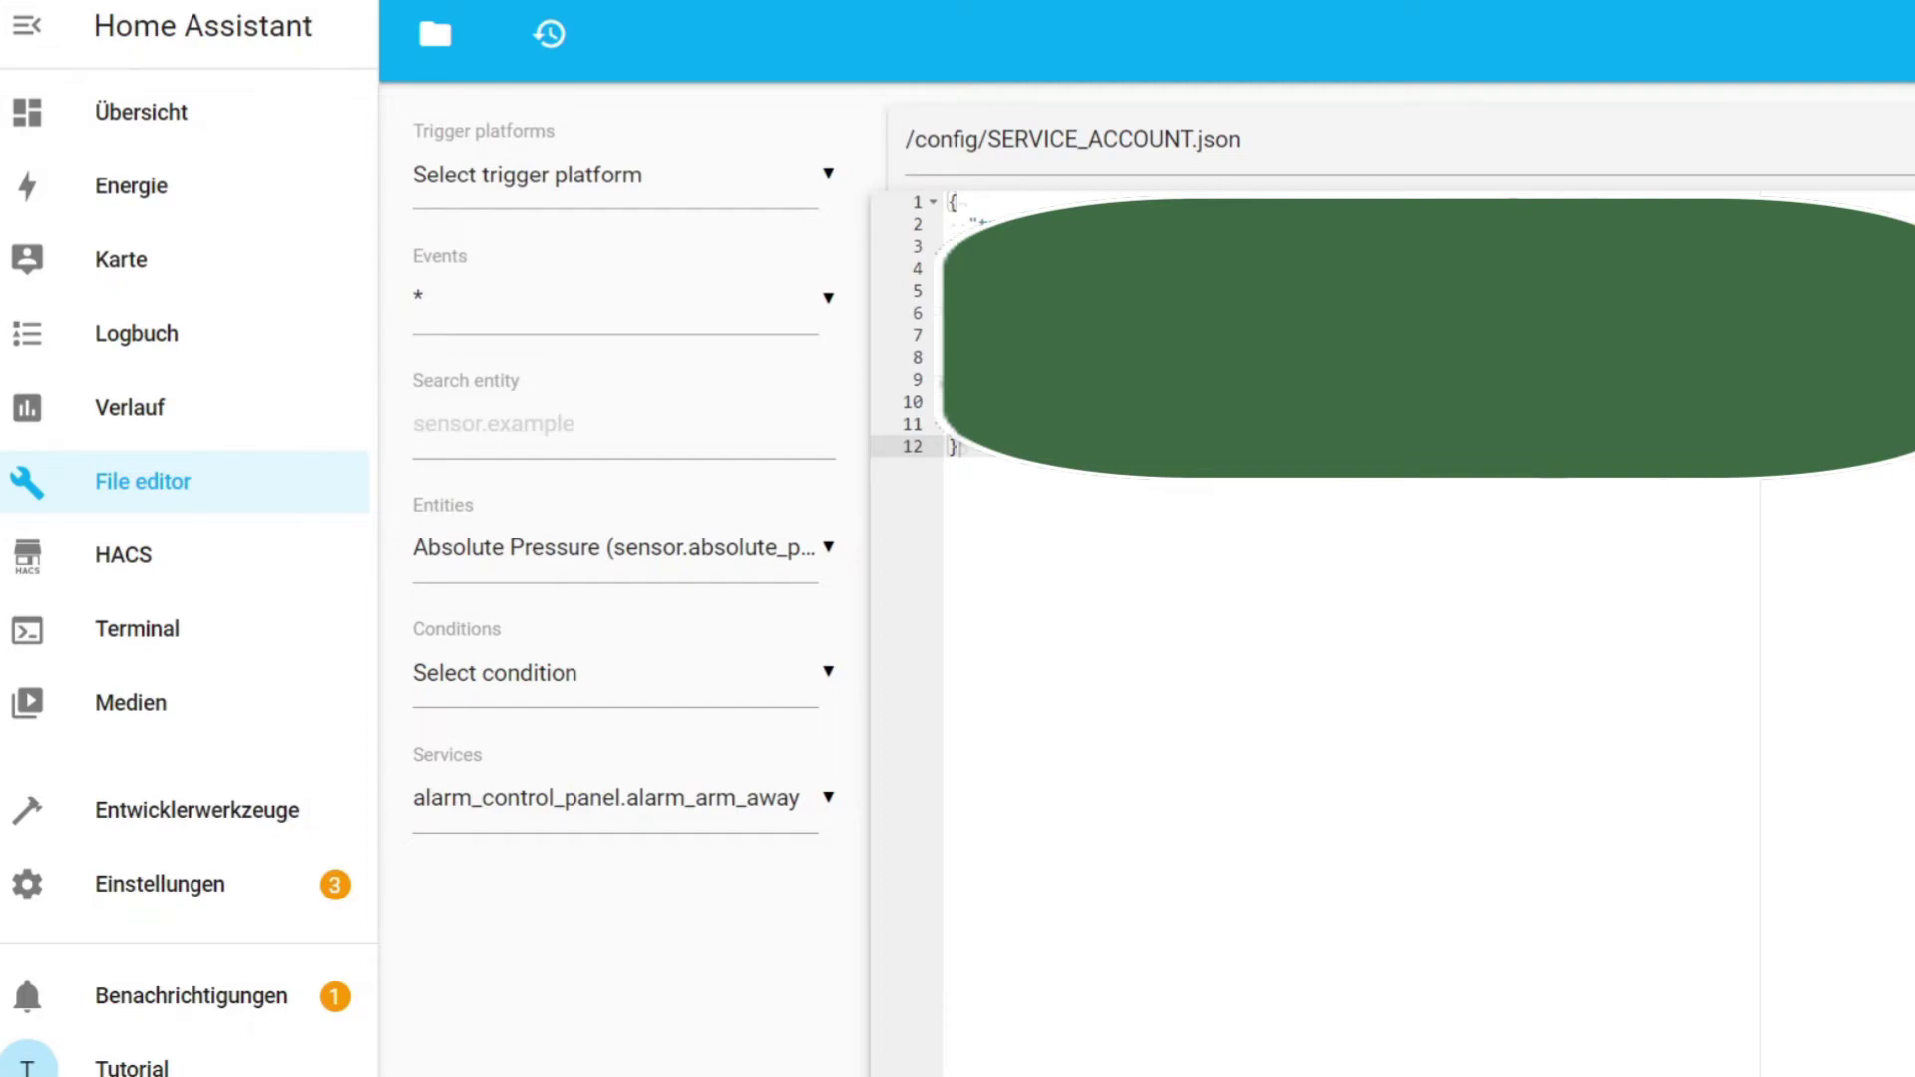
key(ctrl+s)
Run Konfiguration prüfen in Entwicklerwerkzeuge, then restart Home Assistant.
click(155, 813)
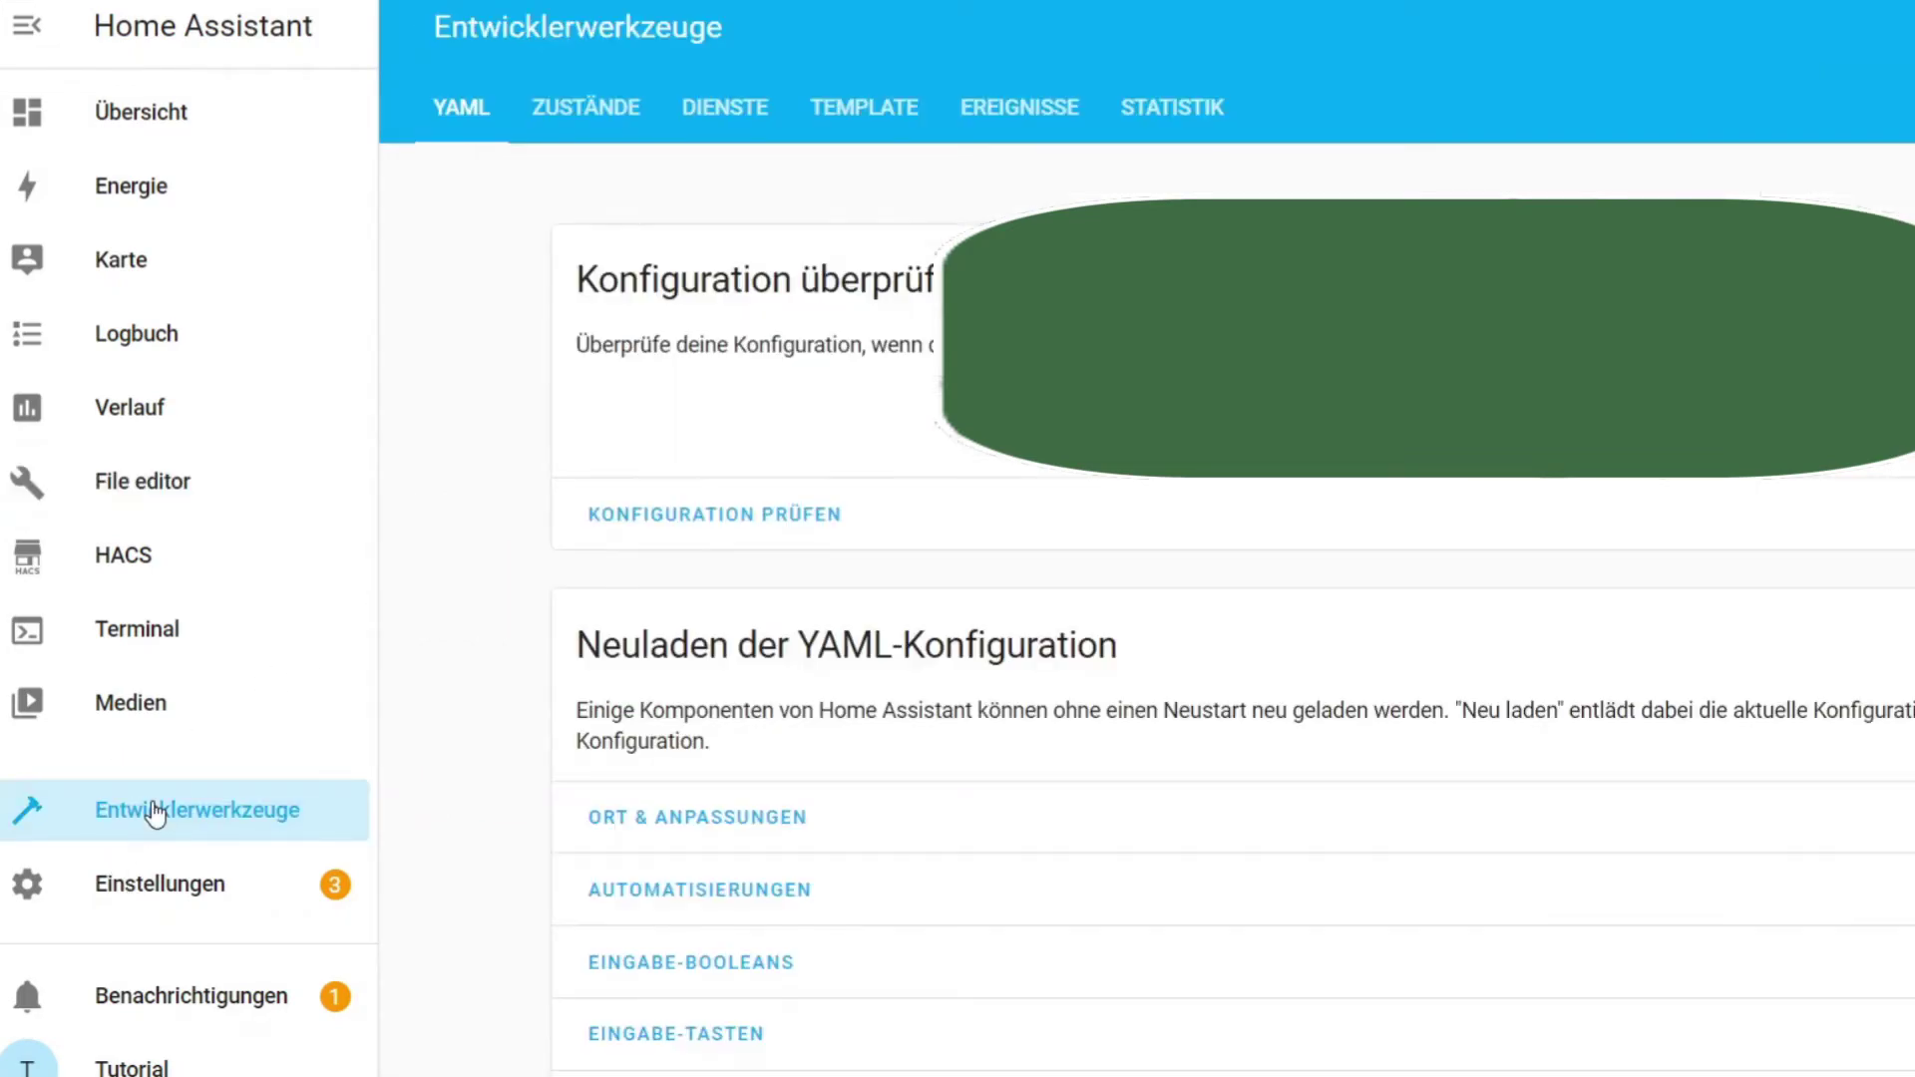
click(776, 523)
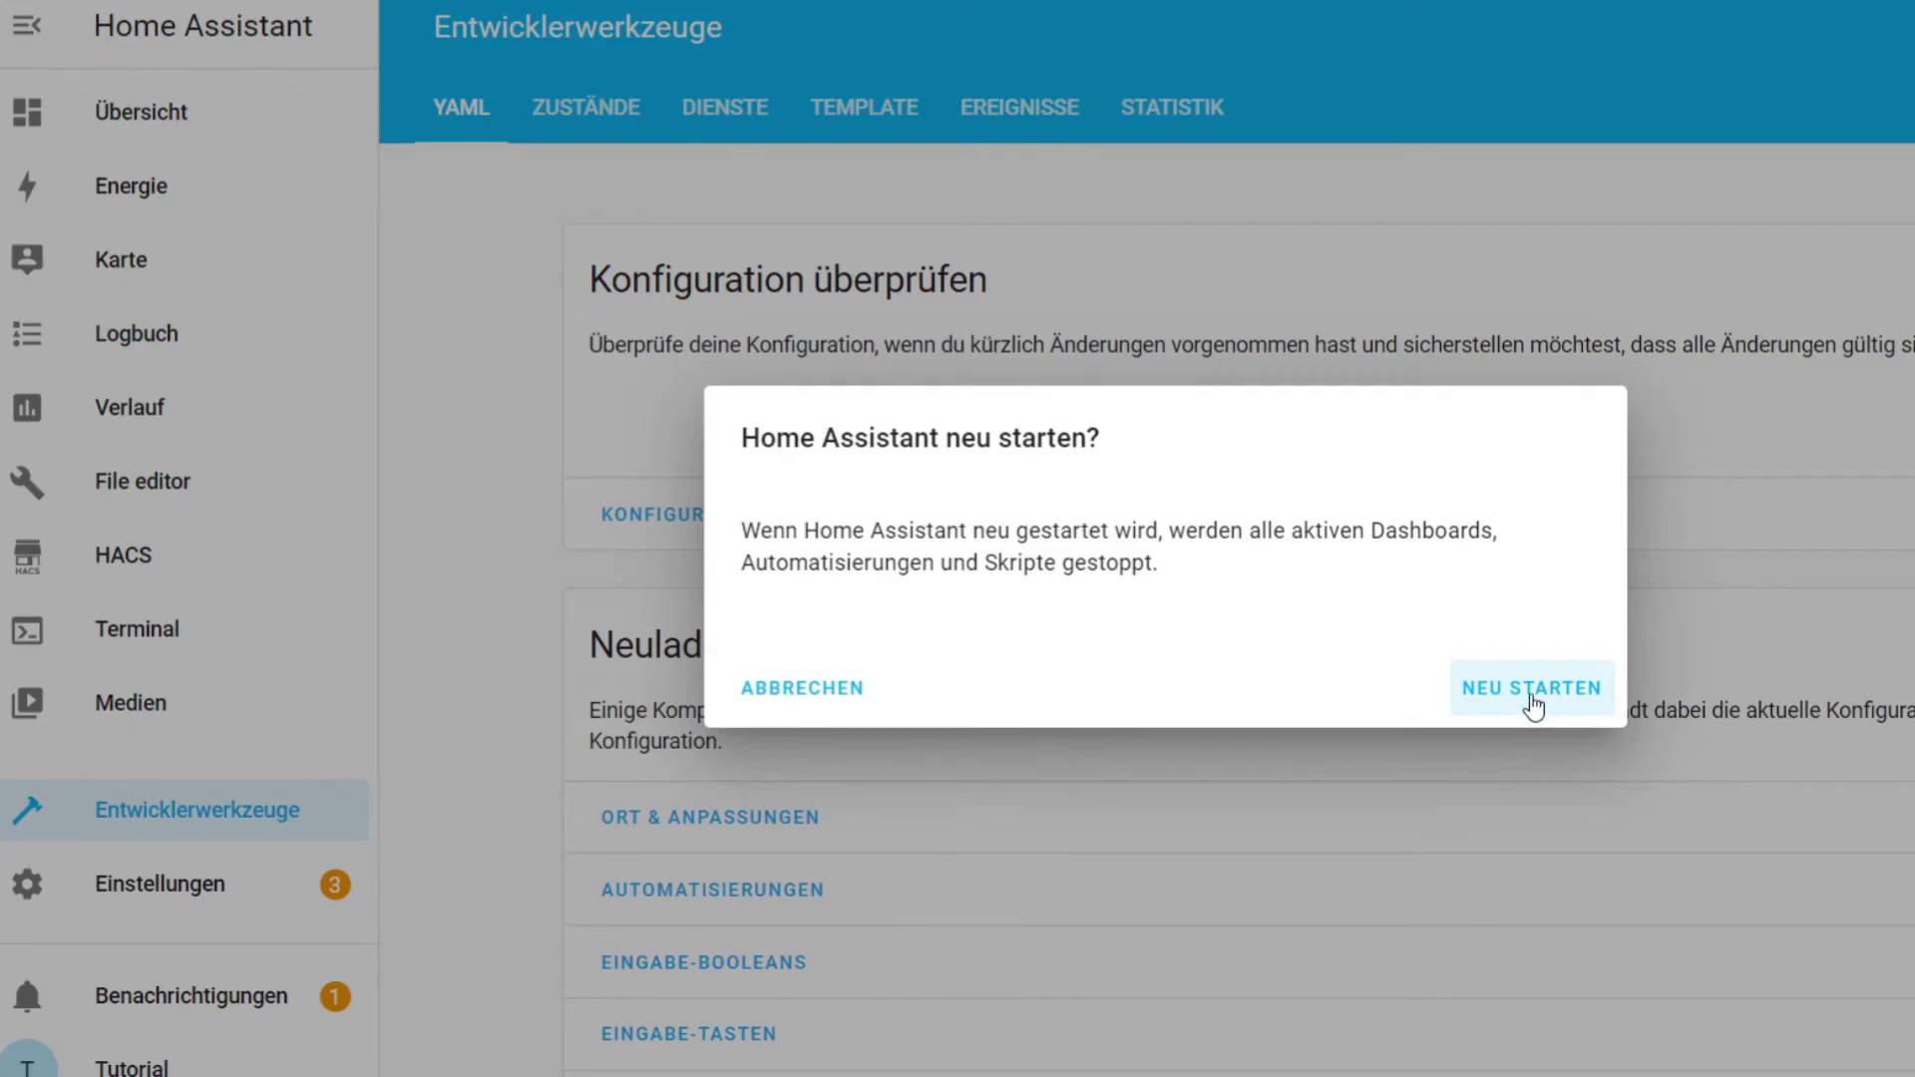
click(1532, 690)
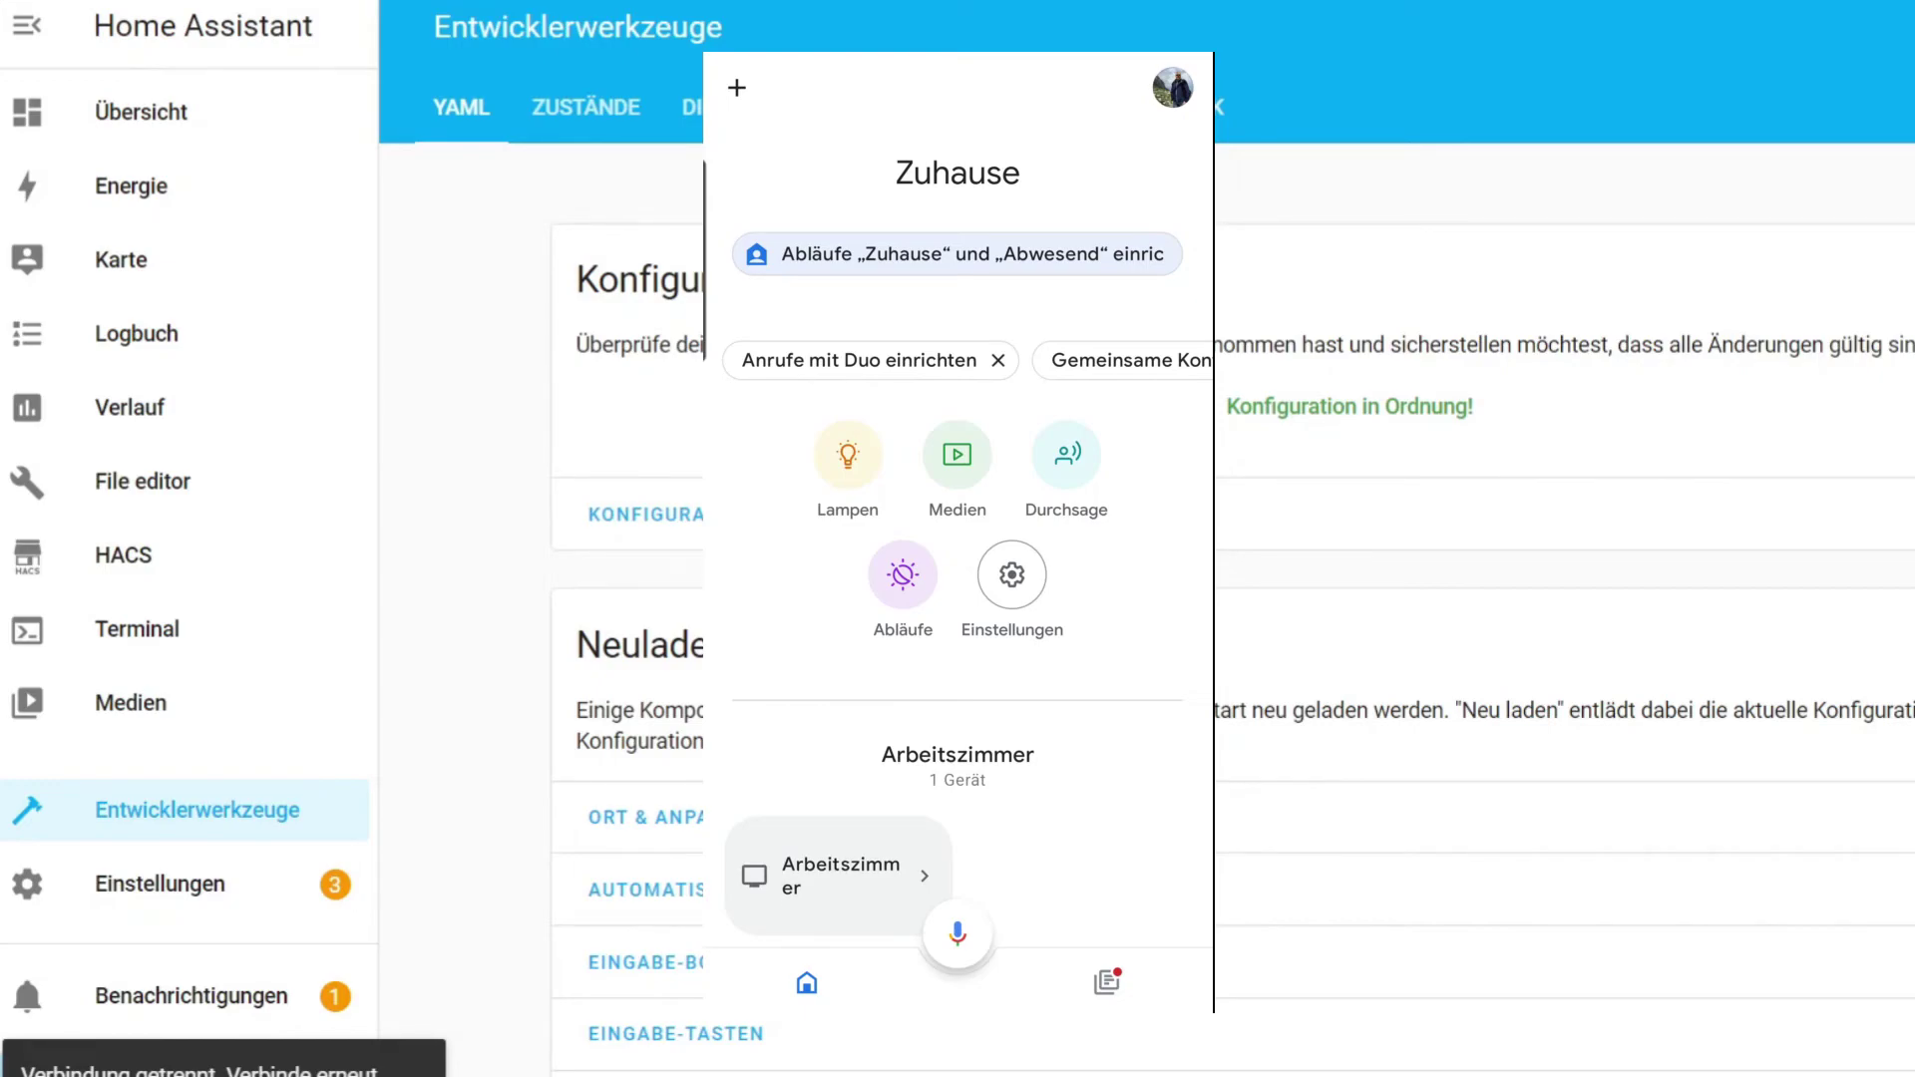
Search 'test' among Mit Google kompatibel services and select [test] HomeAssistant.
click(737, 87)
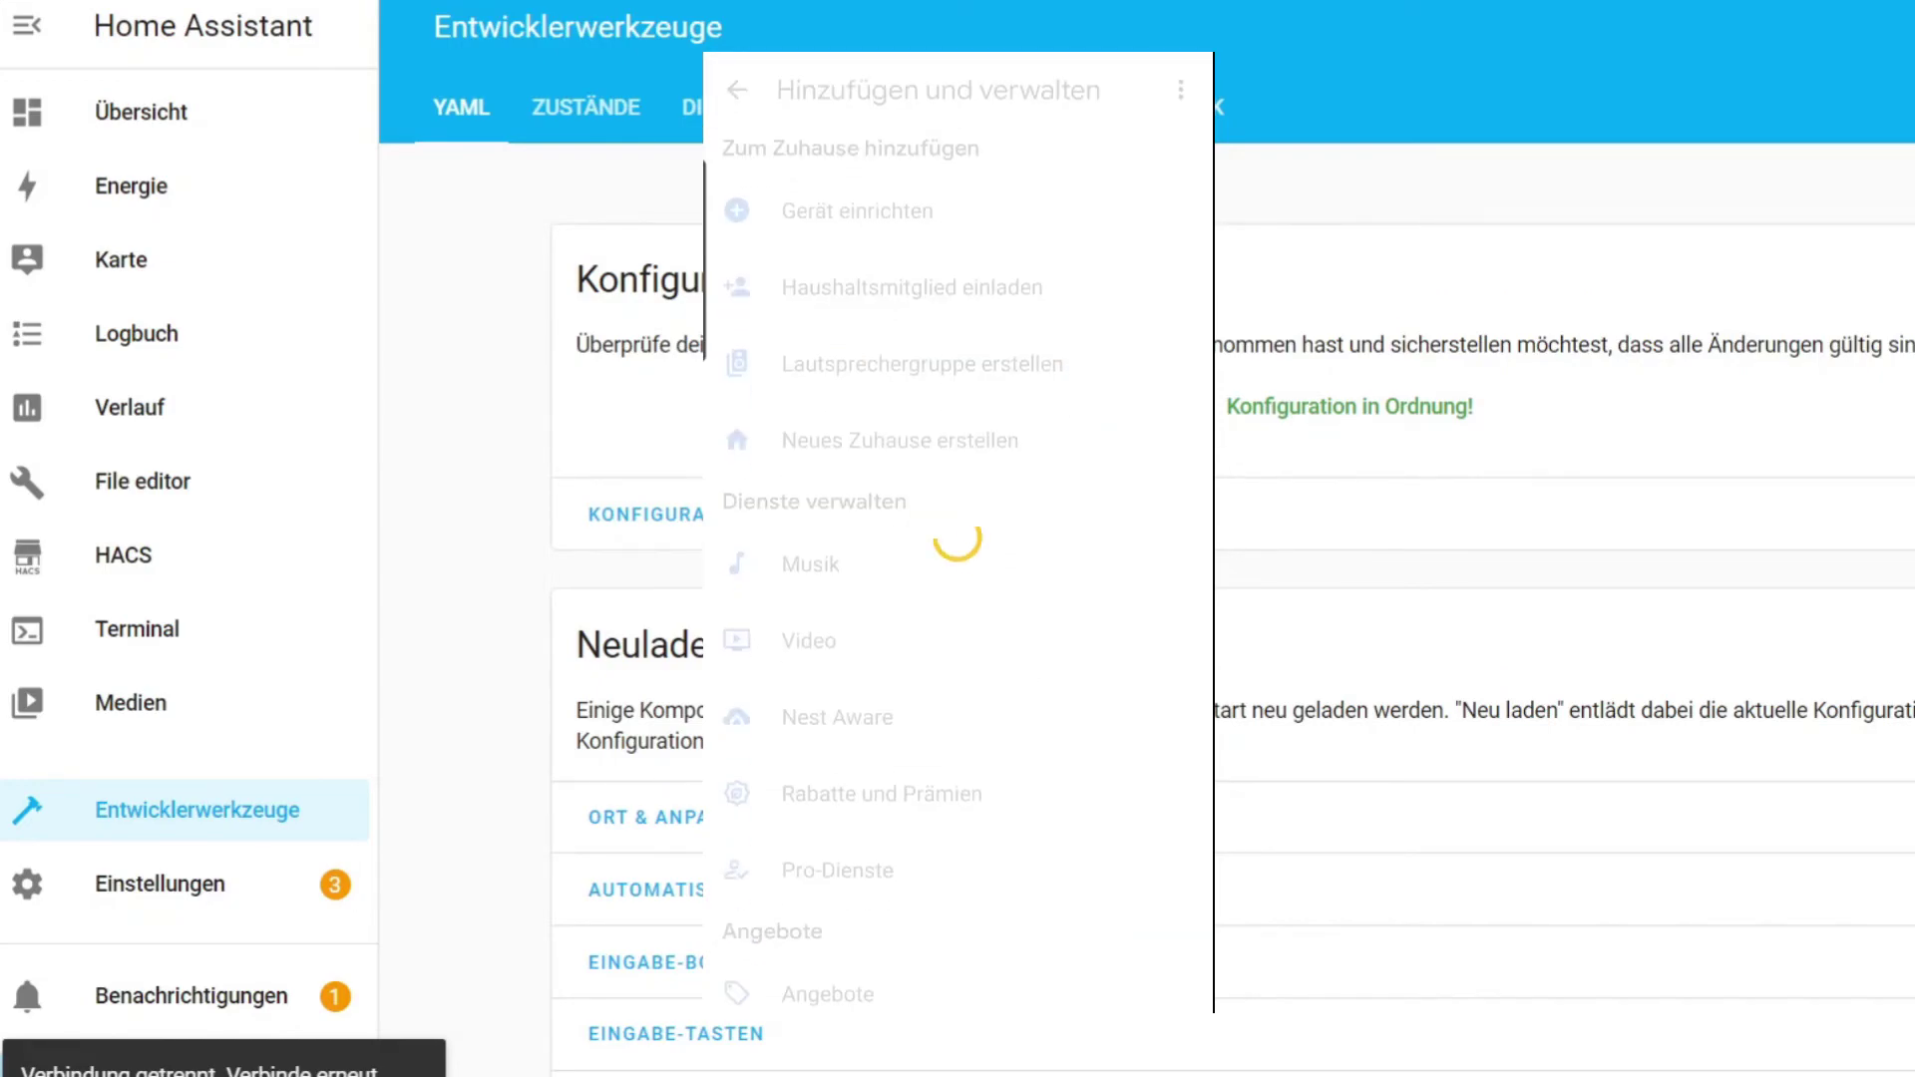
click(857, 208)
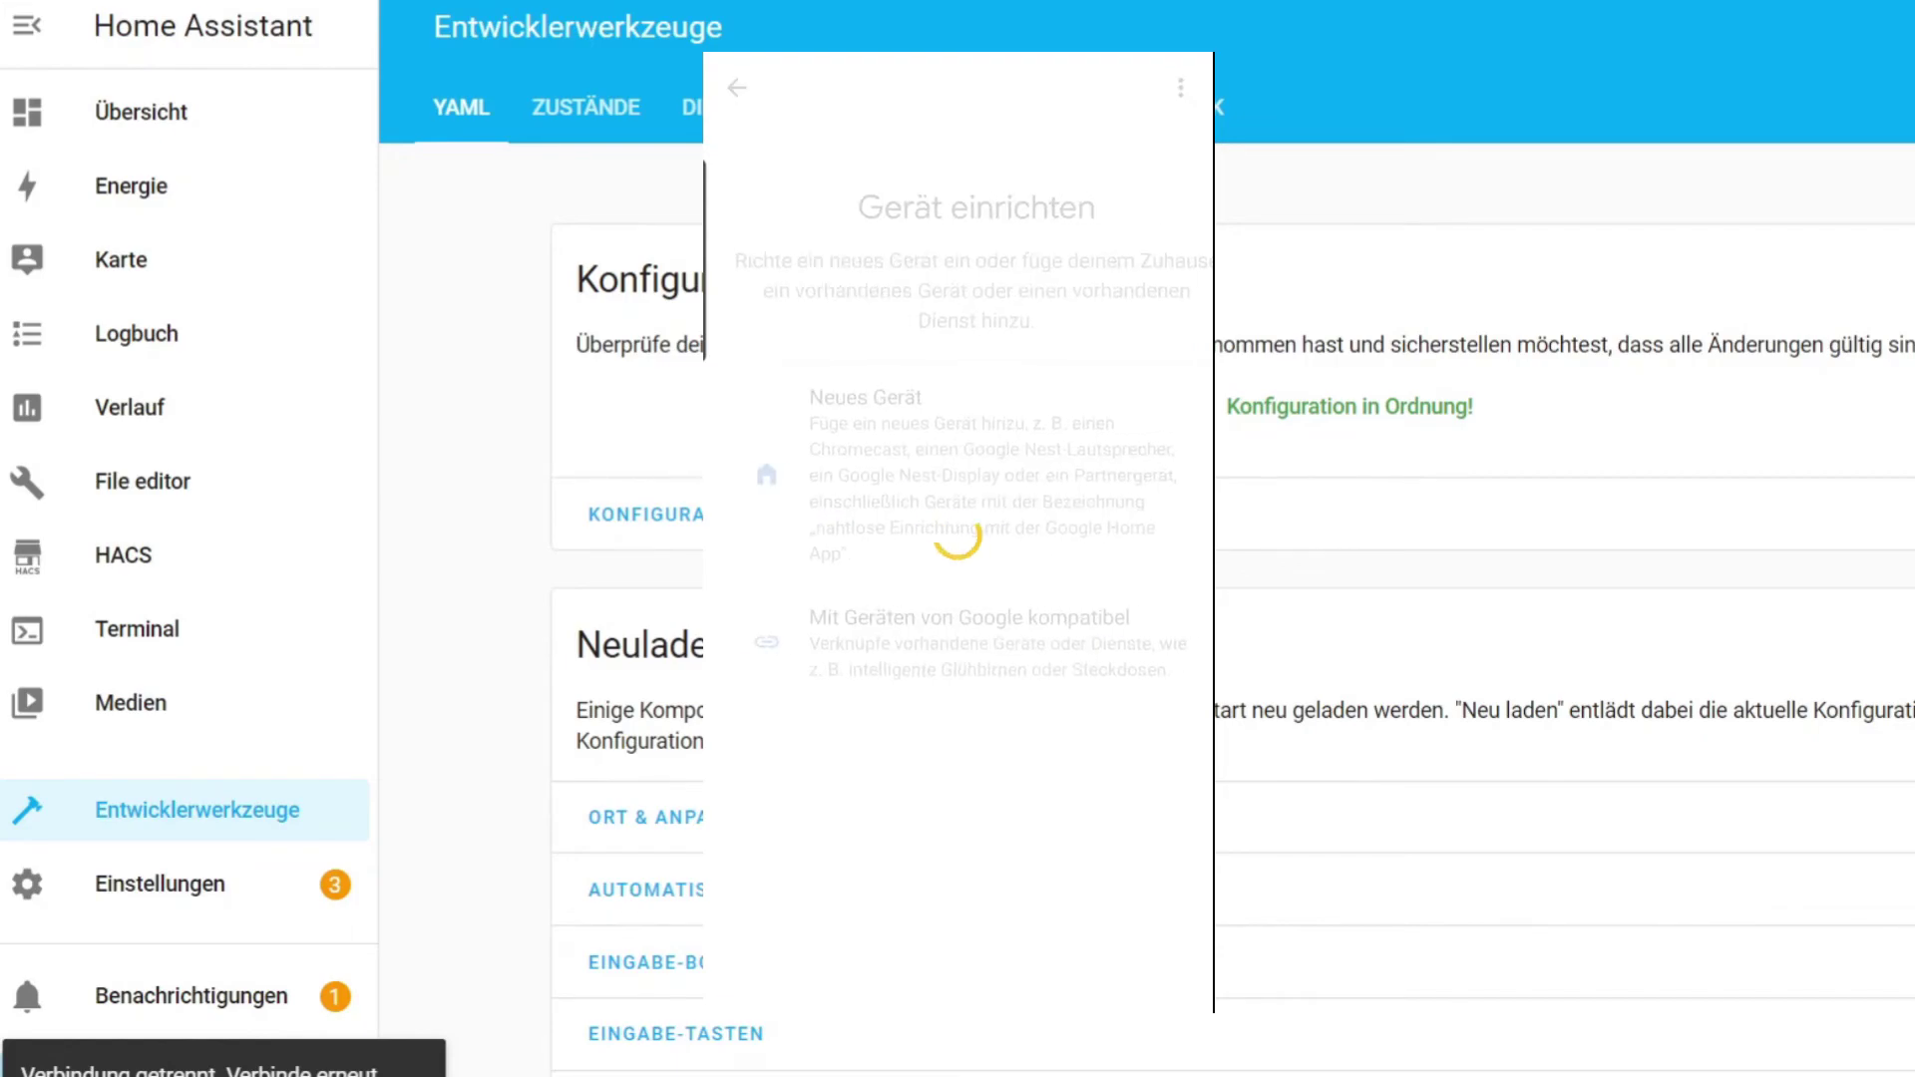
click(1039, 650)
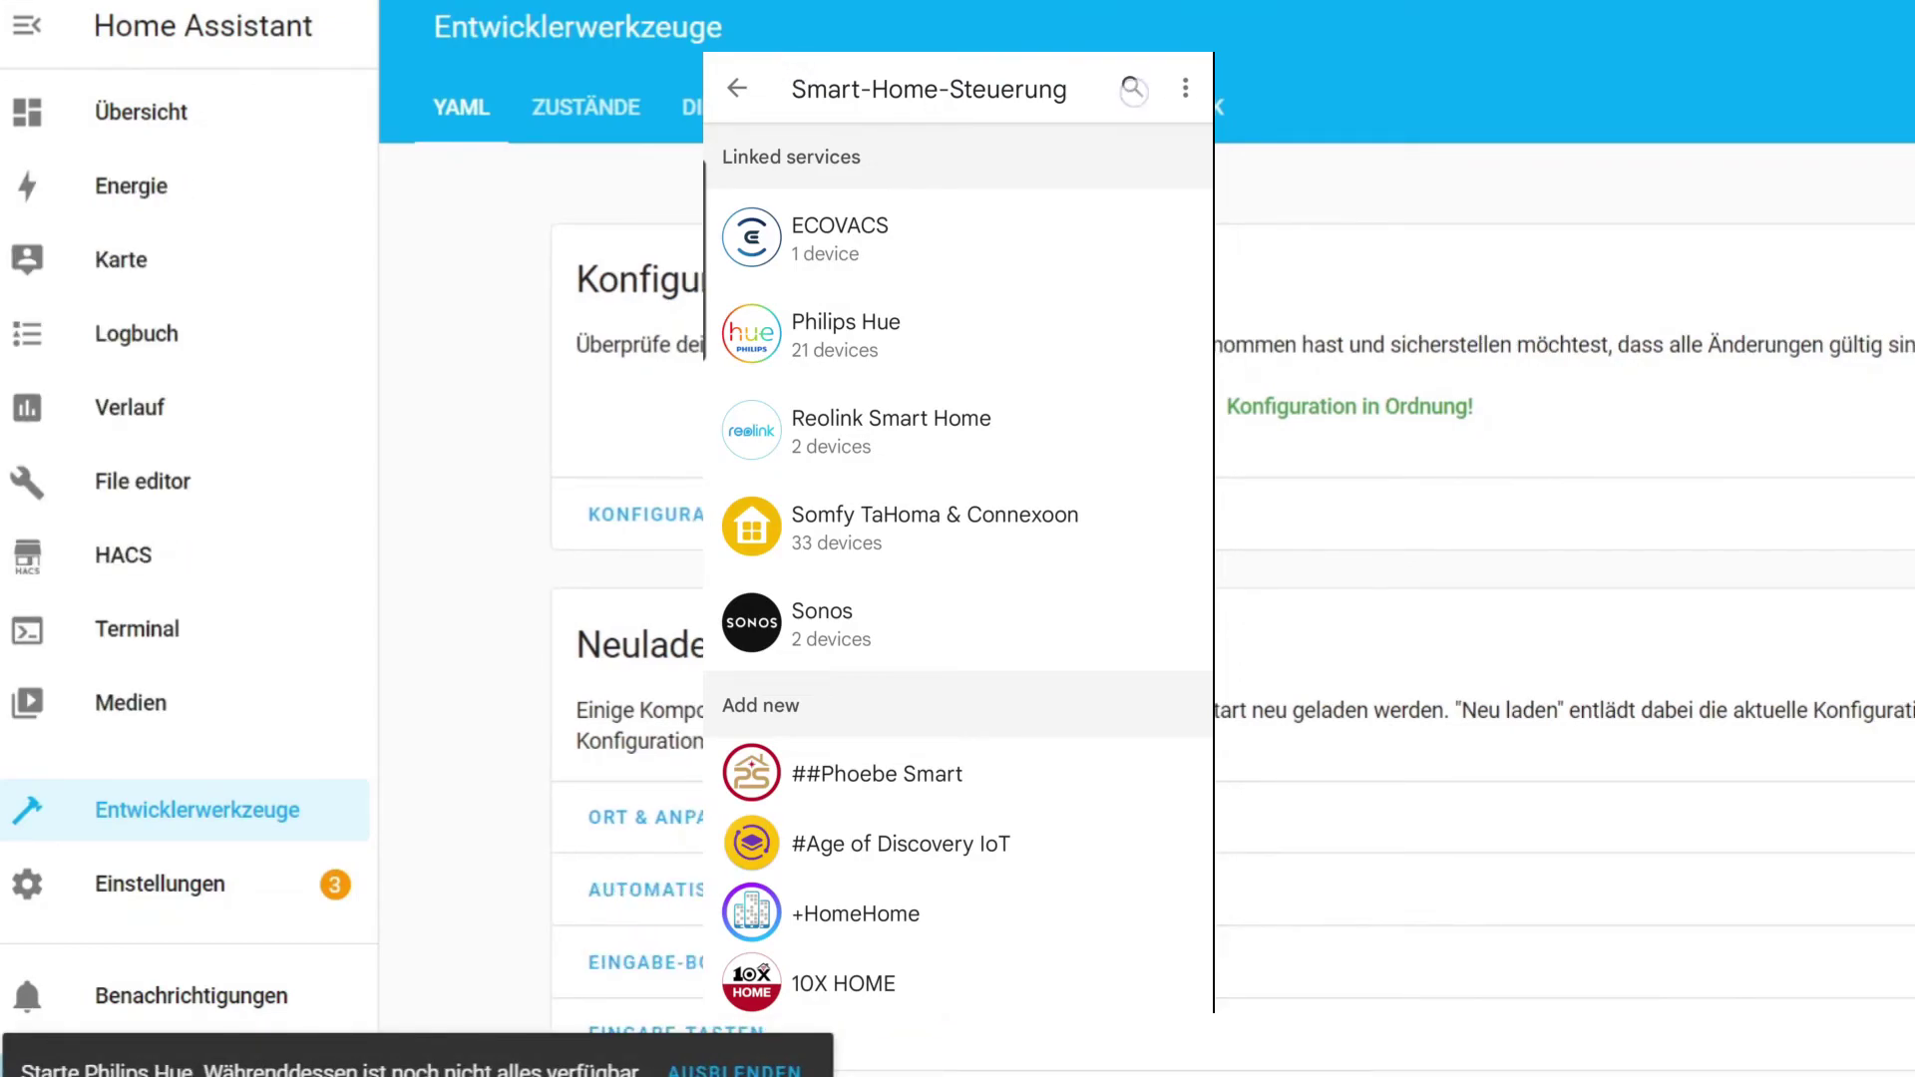
click(1132, 86)
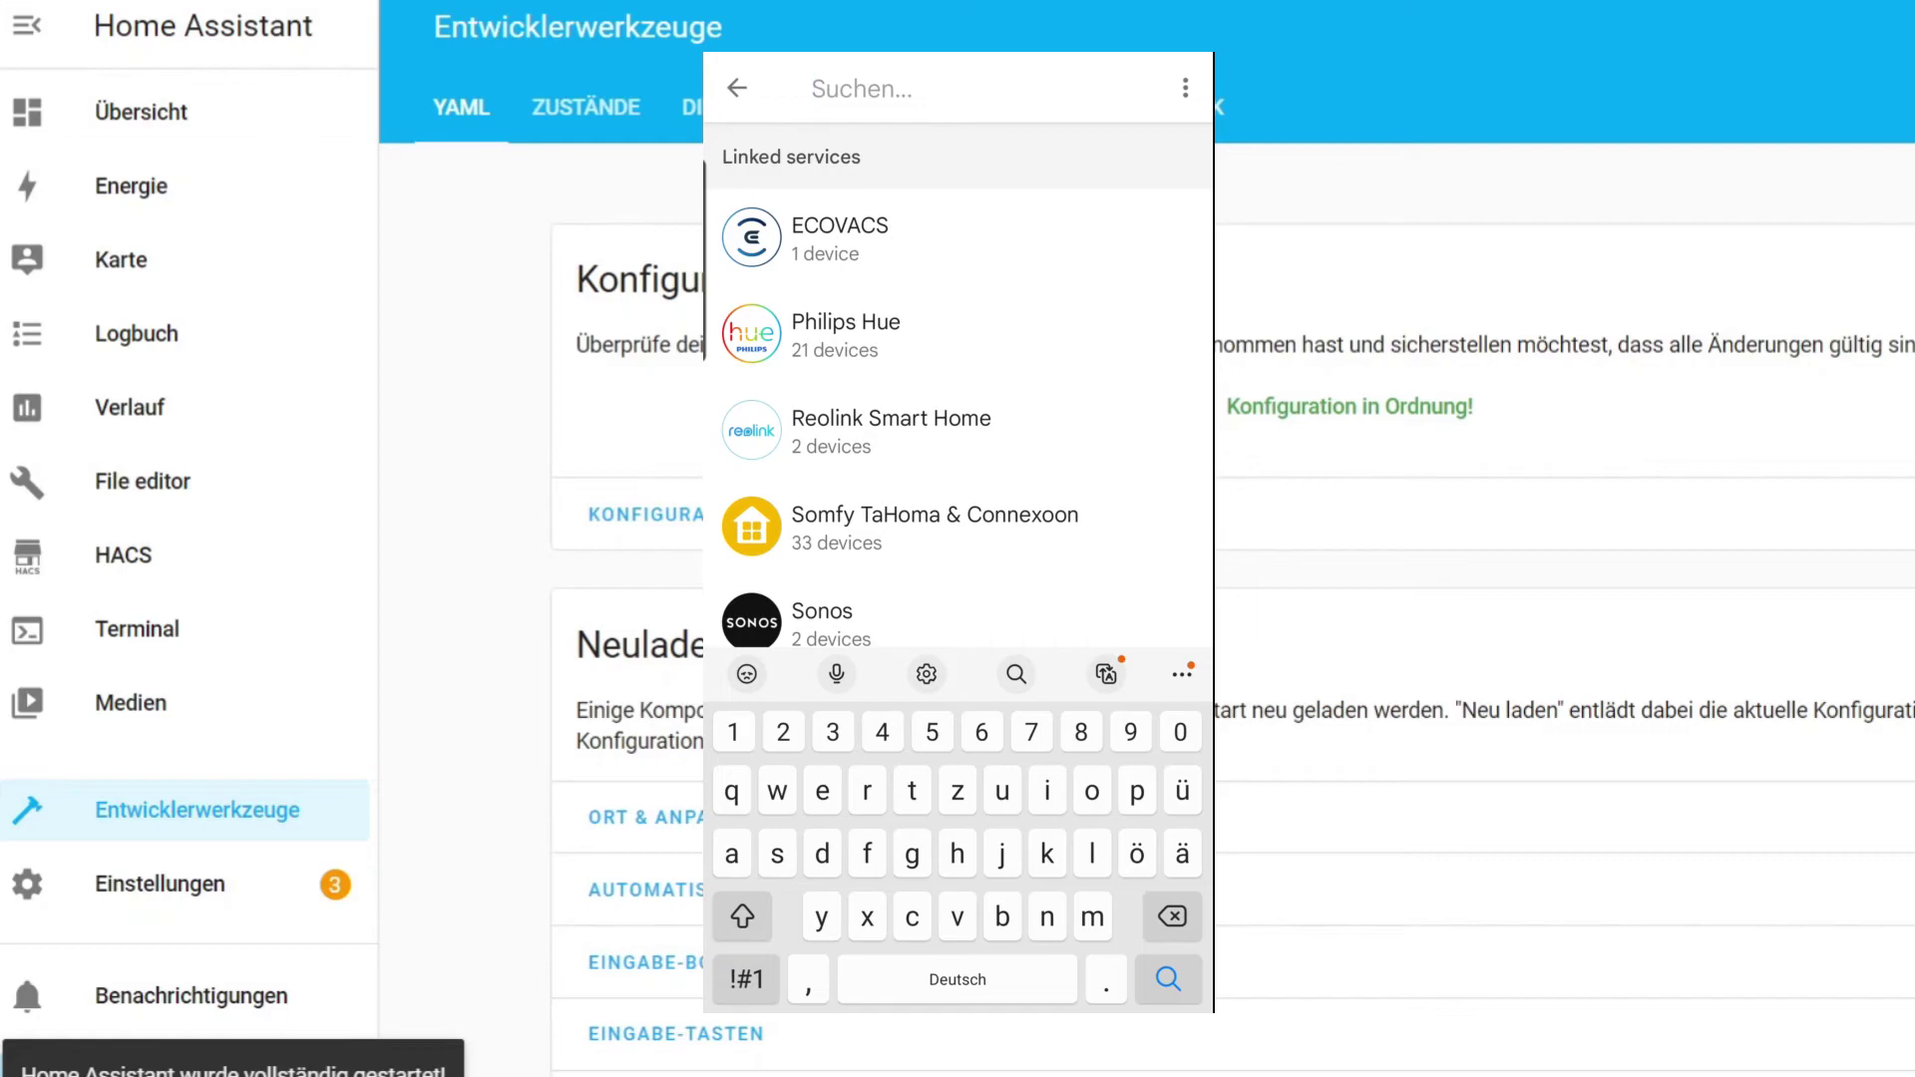
text(test)
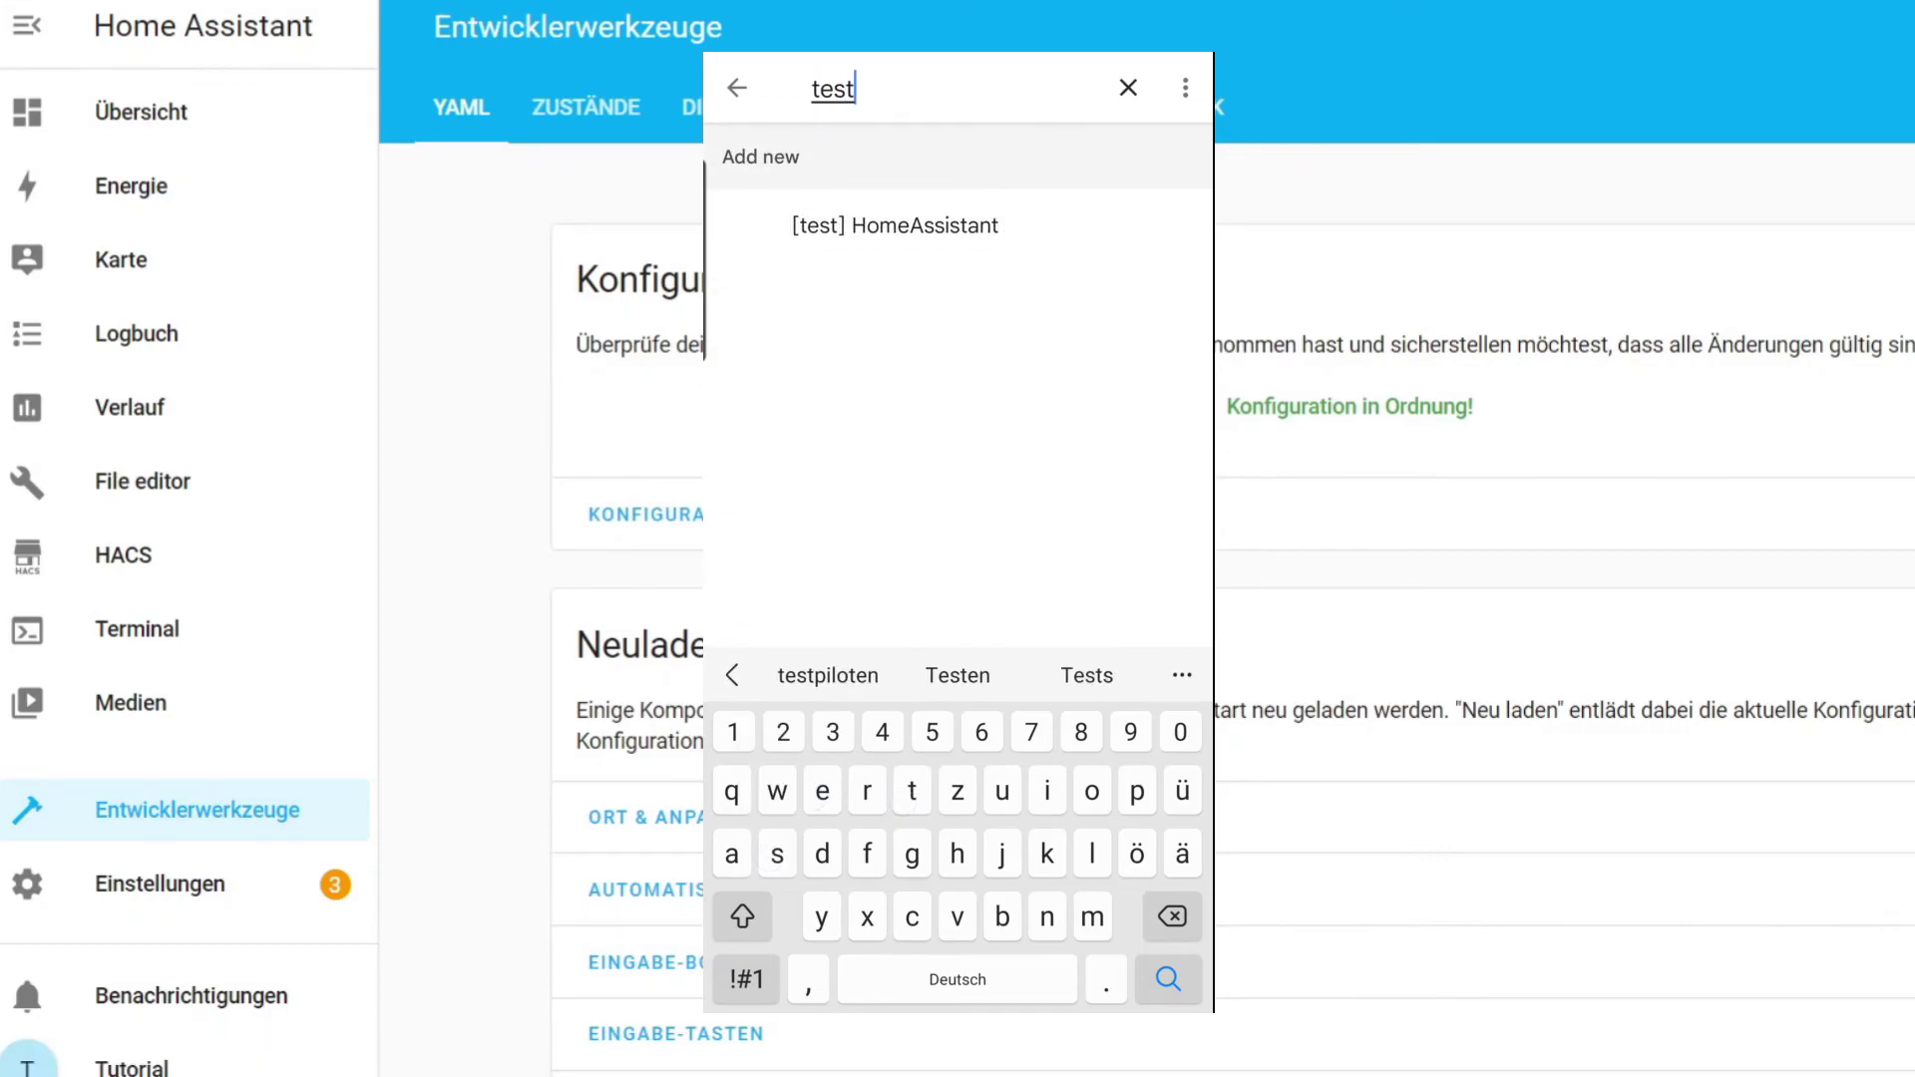
click(895, 225)
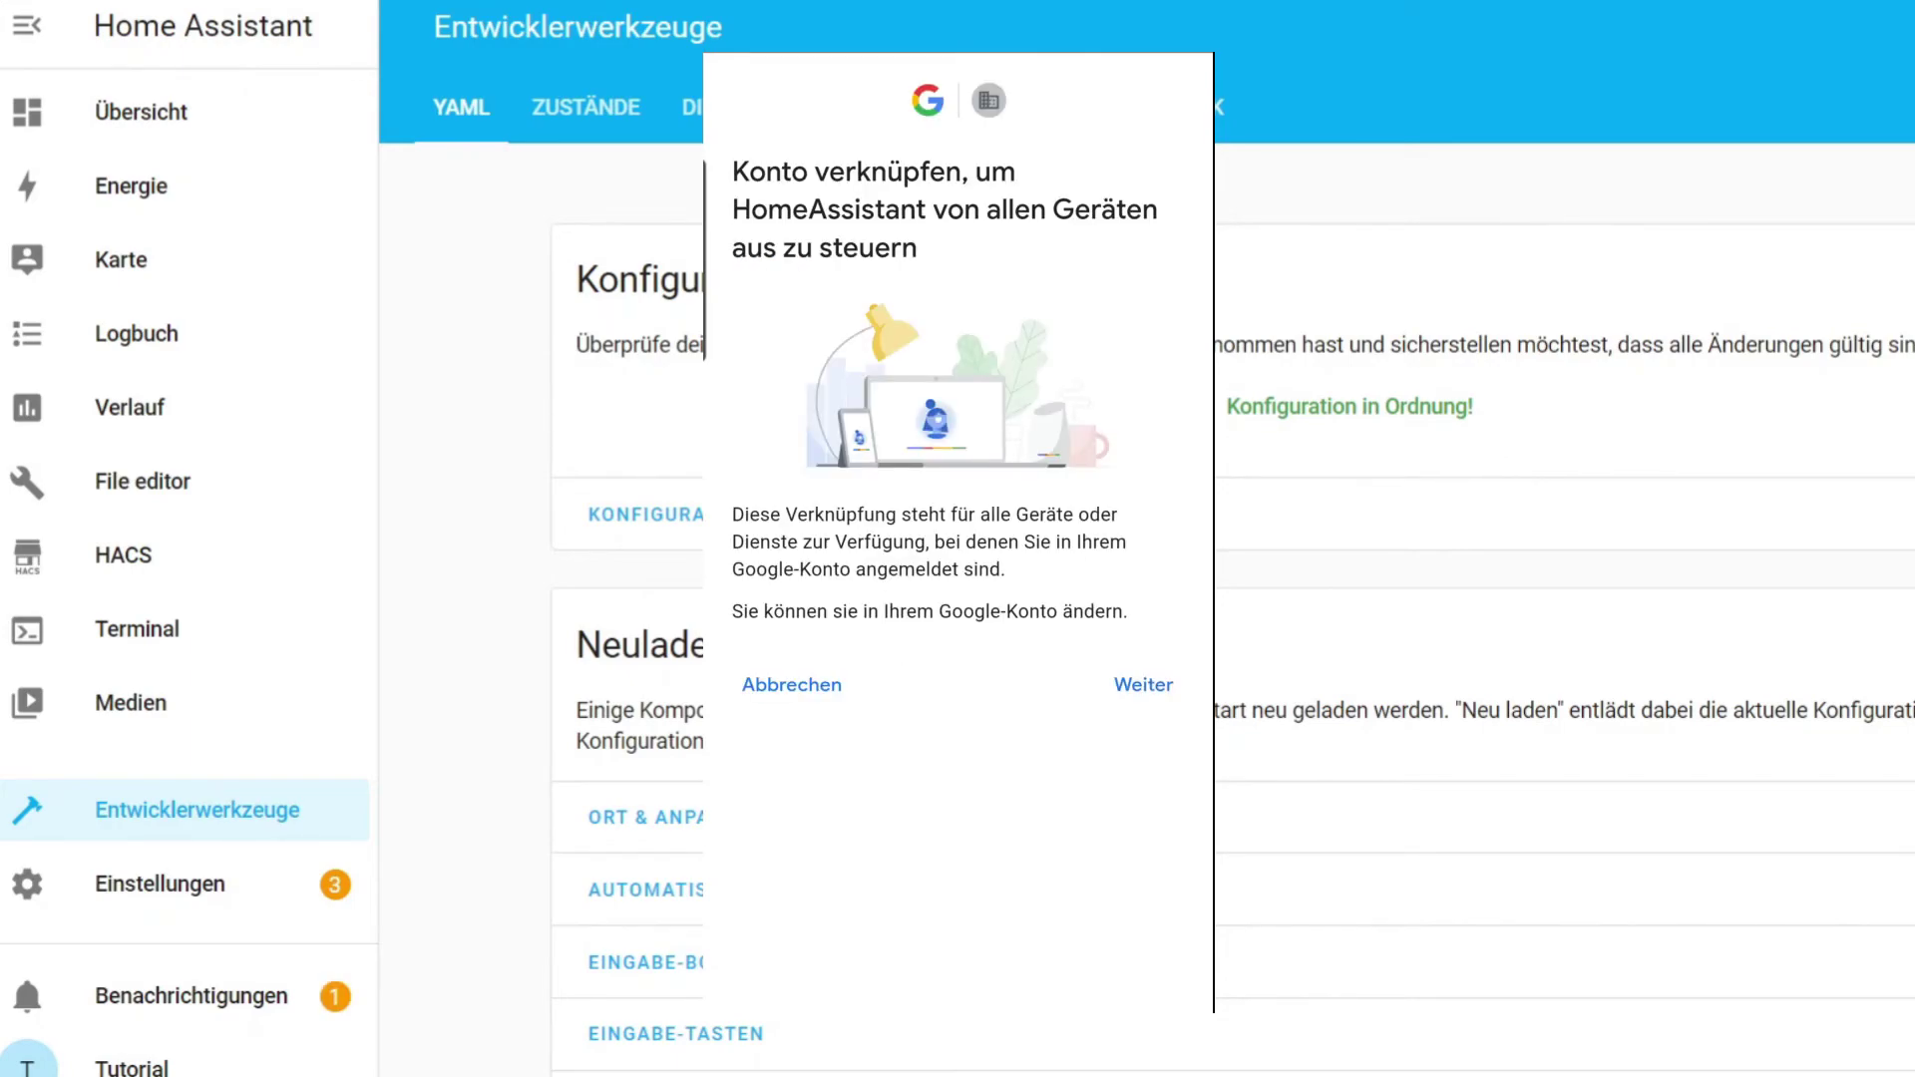
Continue linking and begin entering the Home Assistant username.
click(1145, 682)
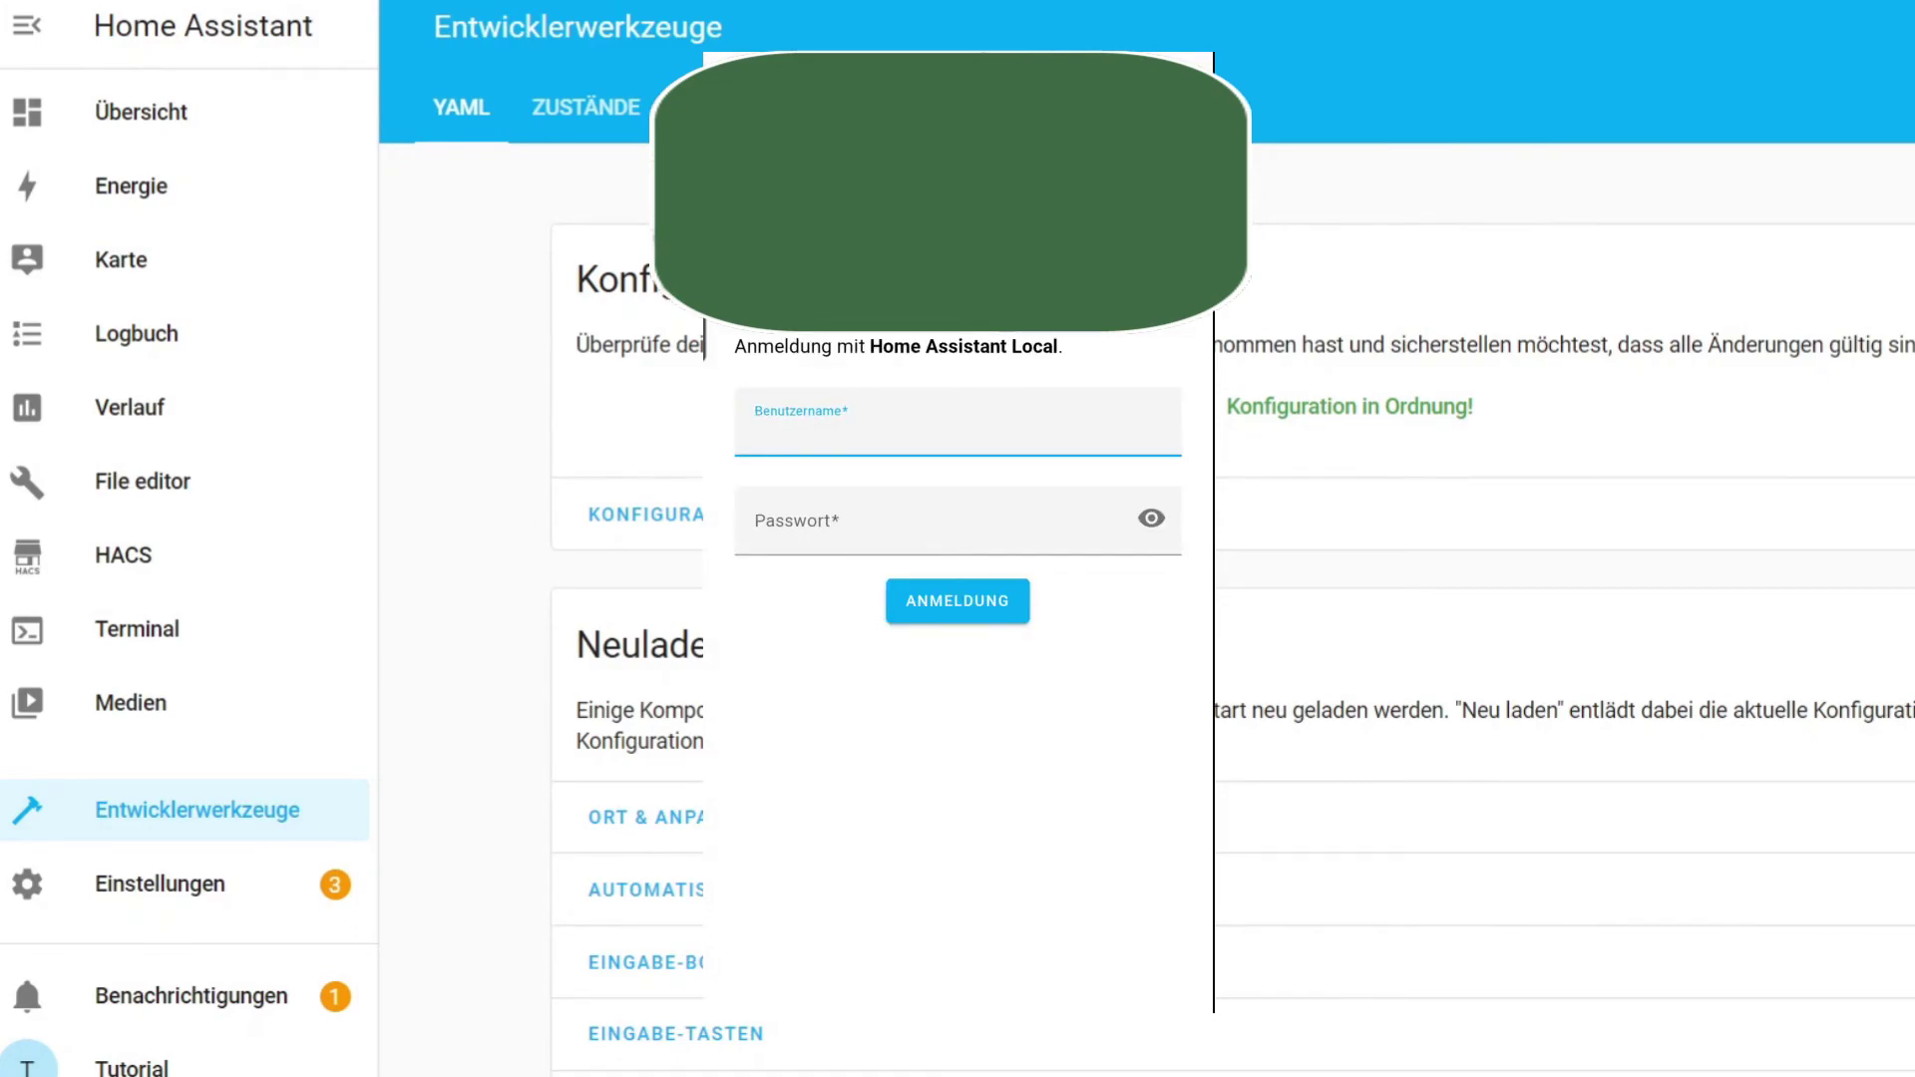
click(877, 410)
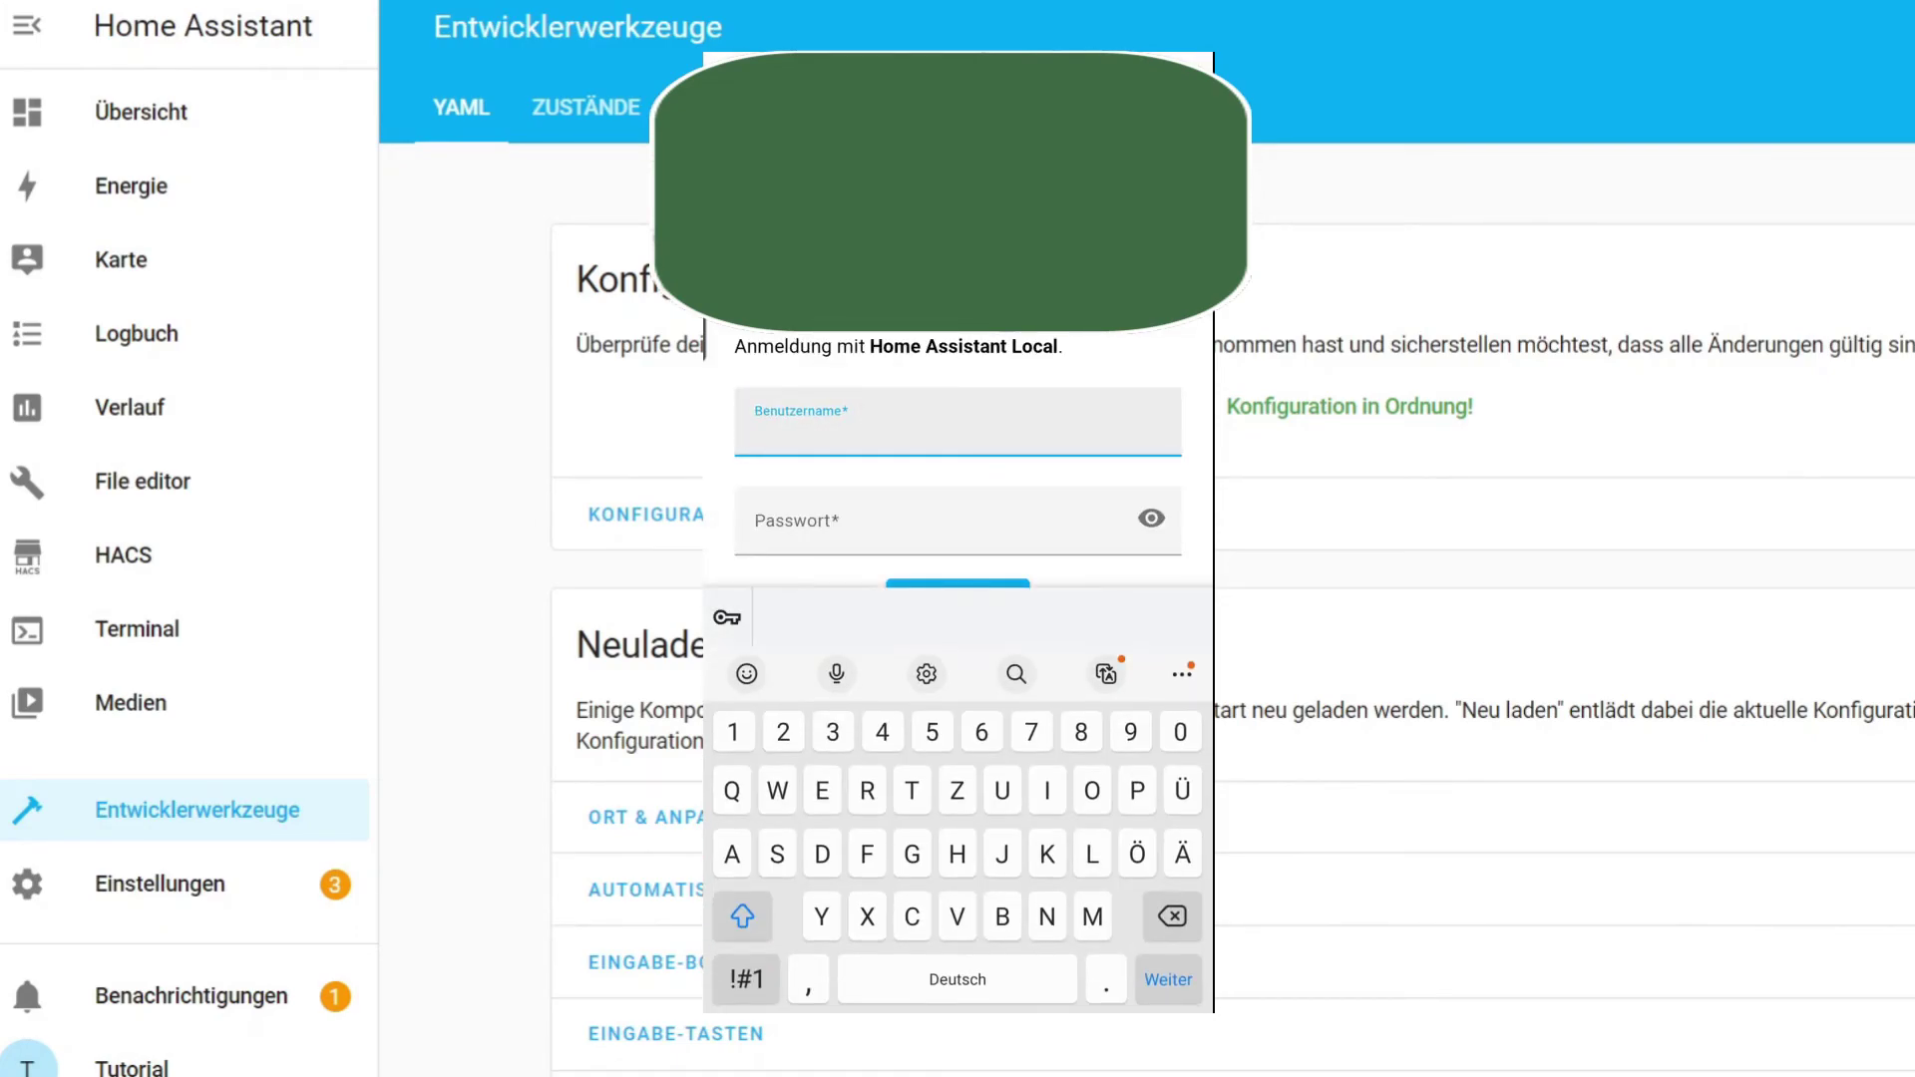
text(t)
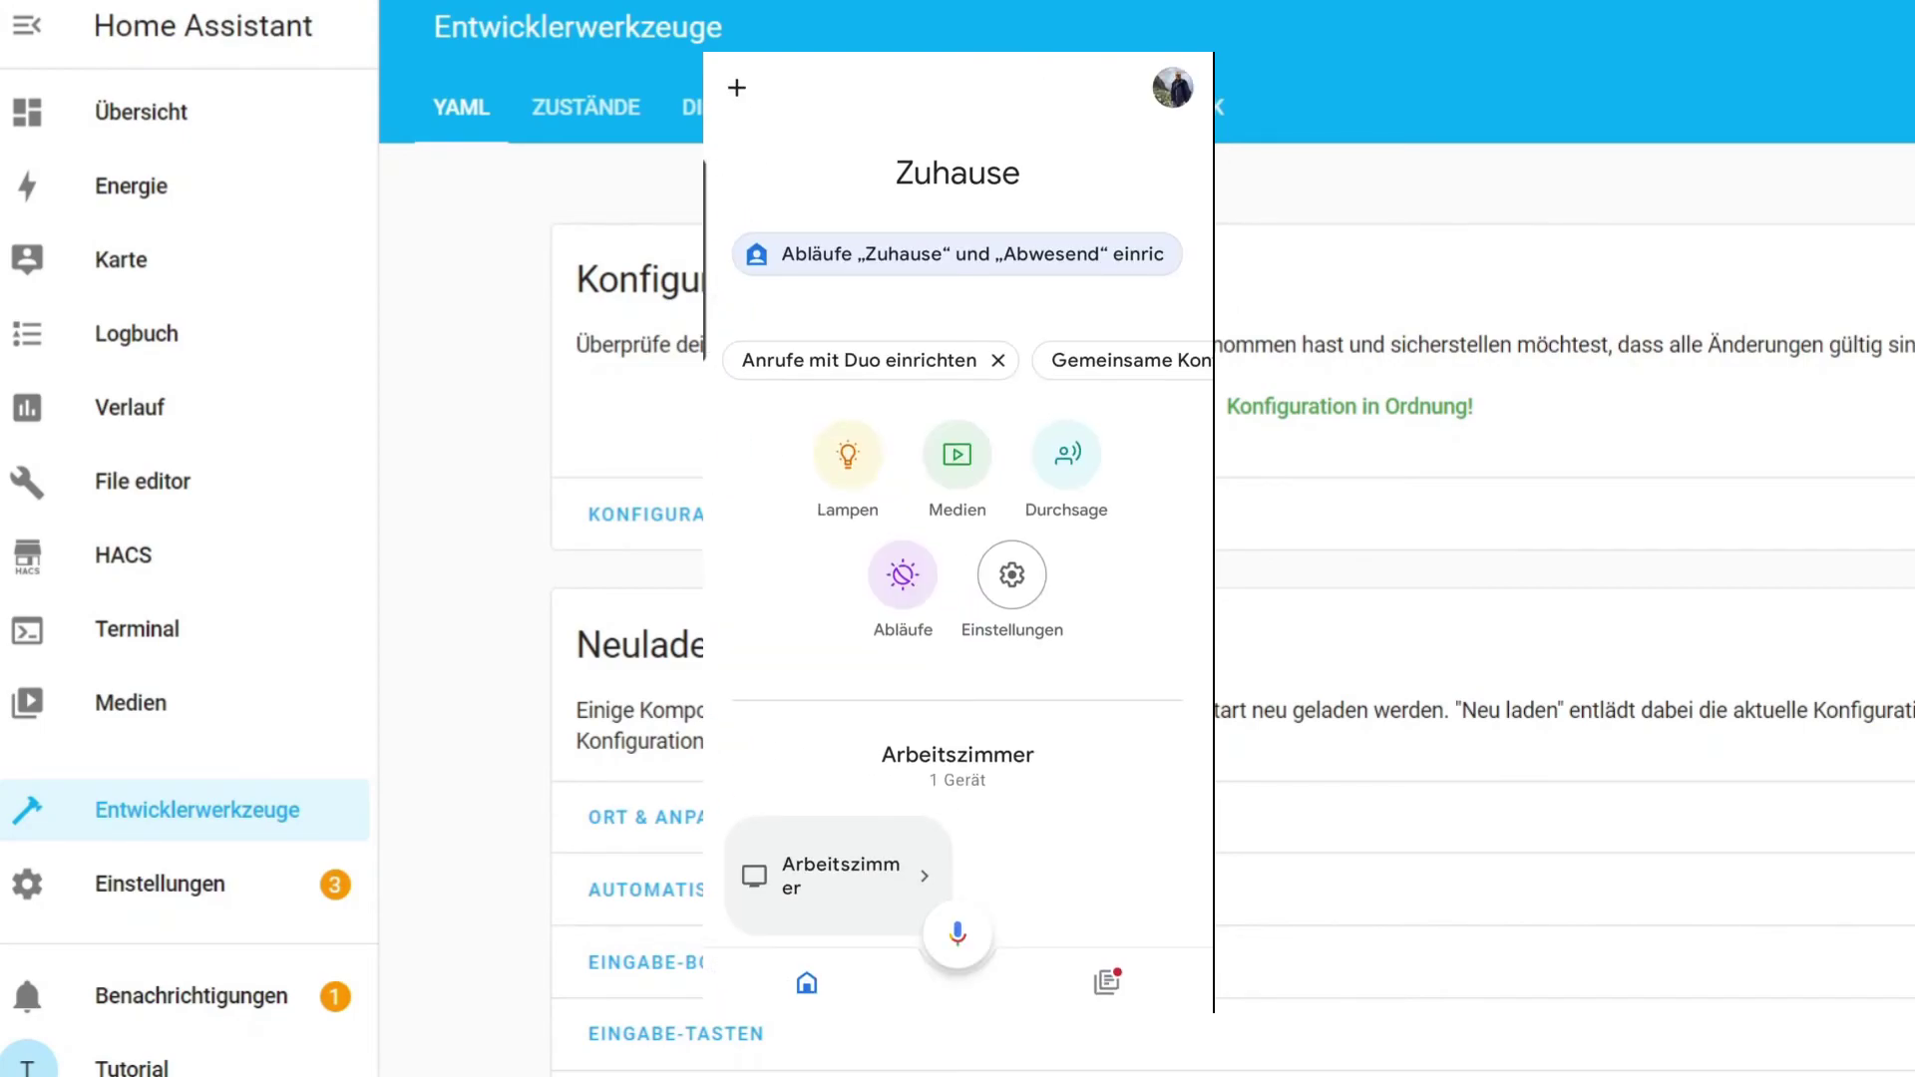
Open the Bad Garage device settings from the Bad room on the Zuhause screen.
scroll(957, 599, down, 10)
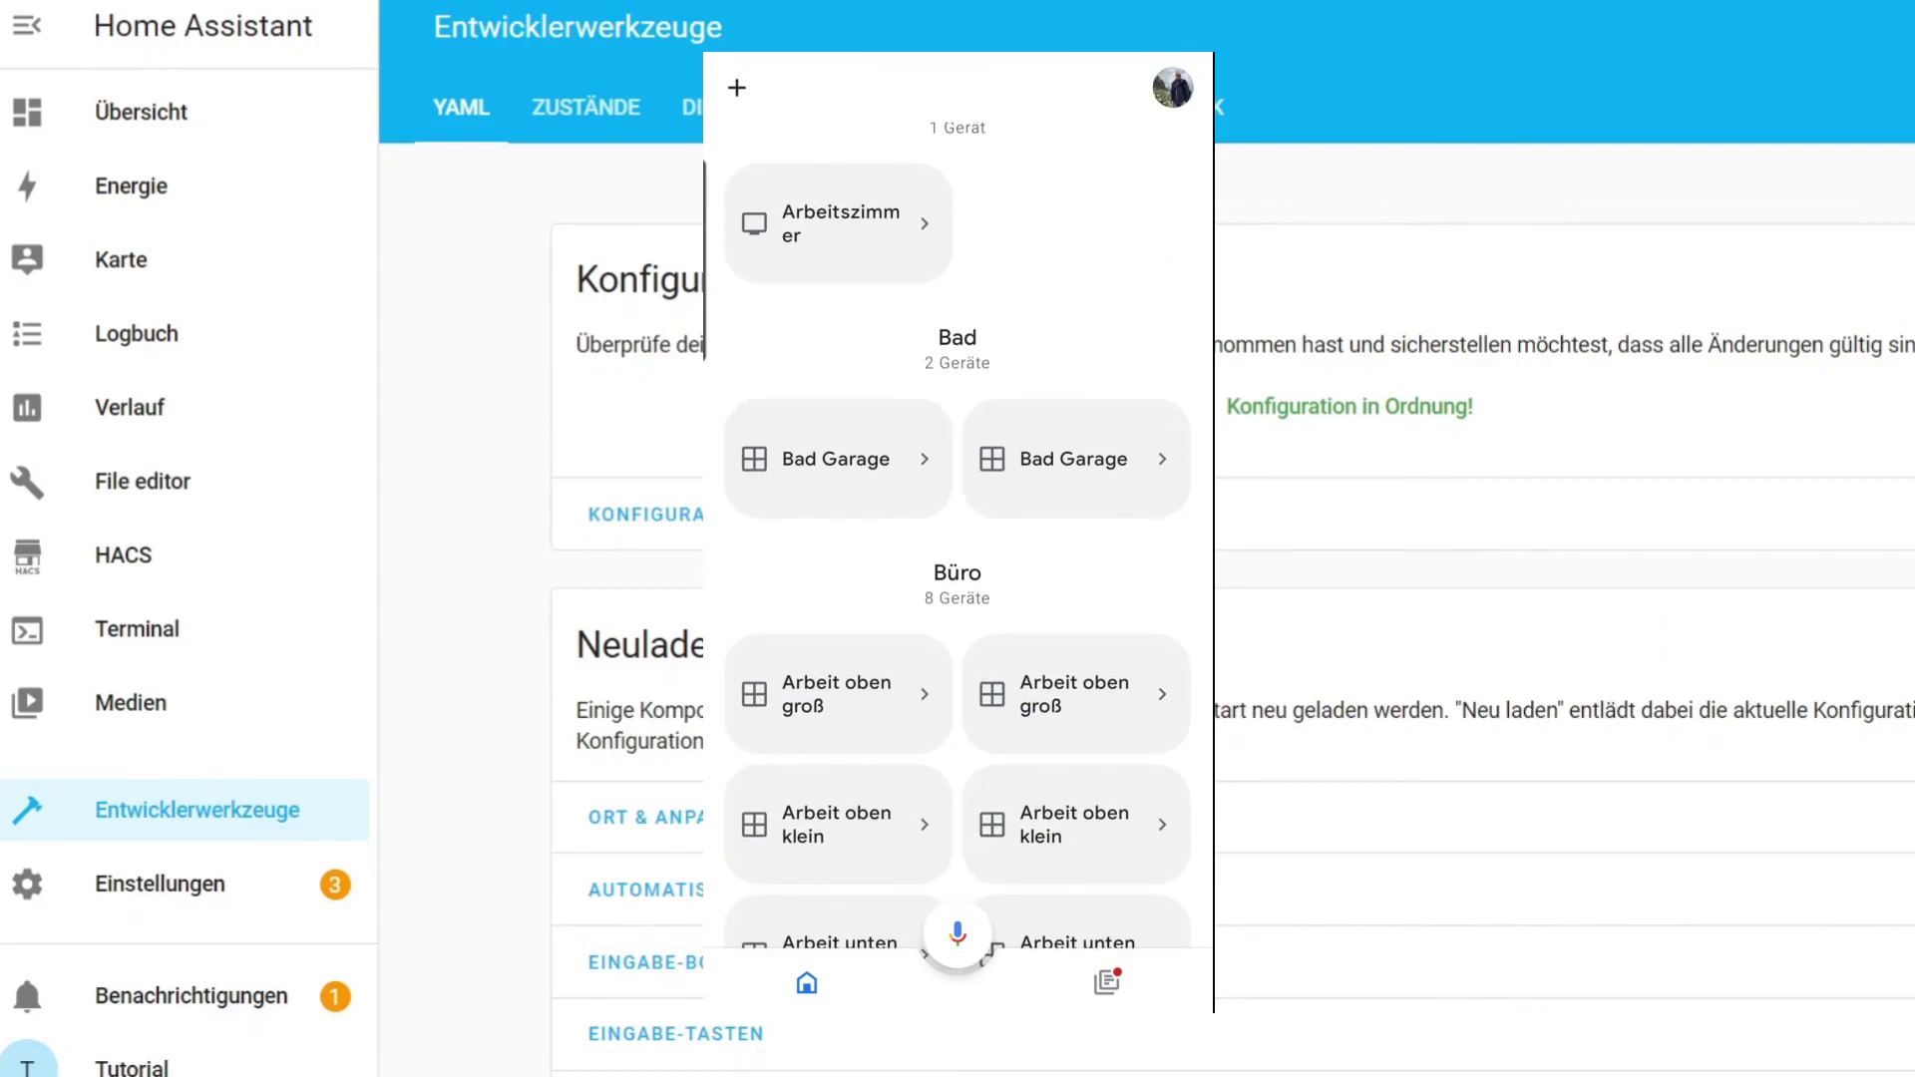
click(1084, 461)
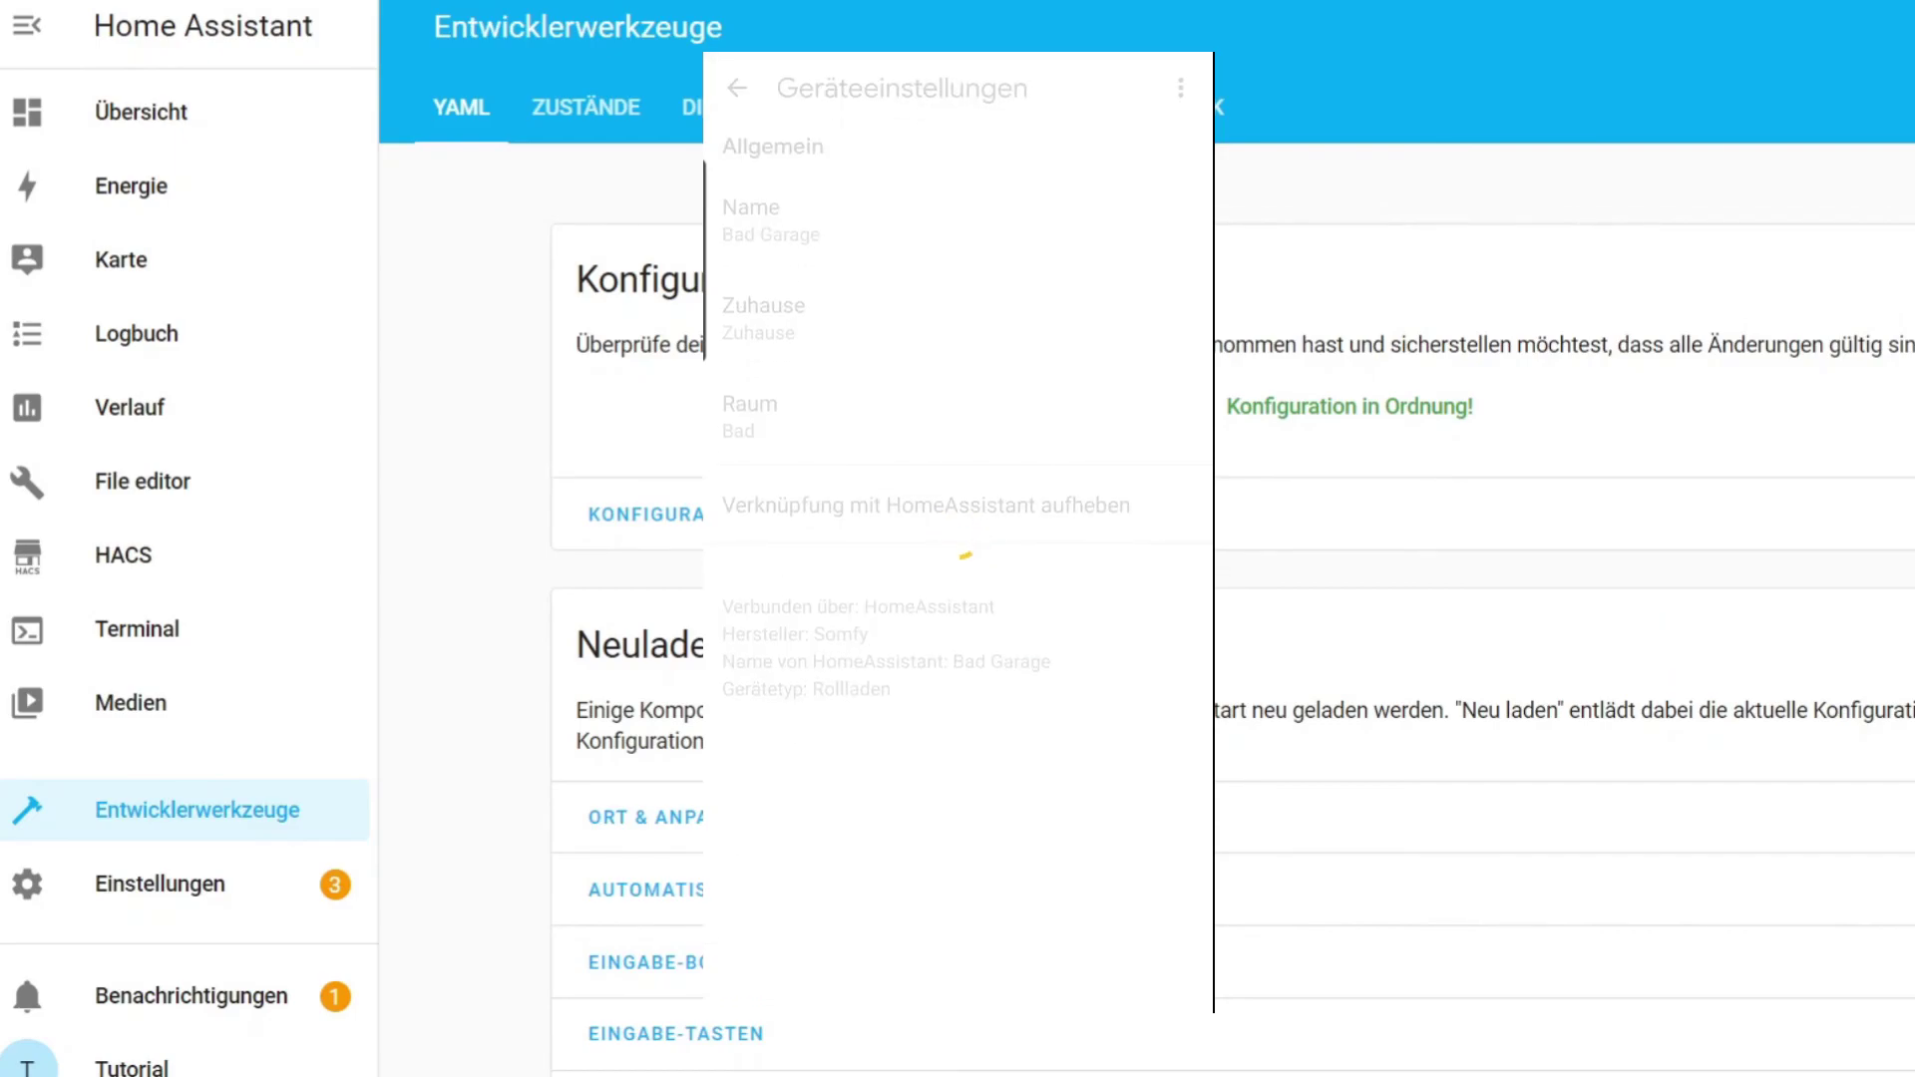